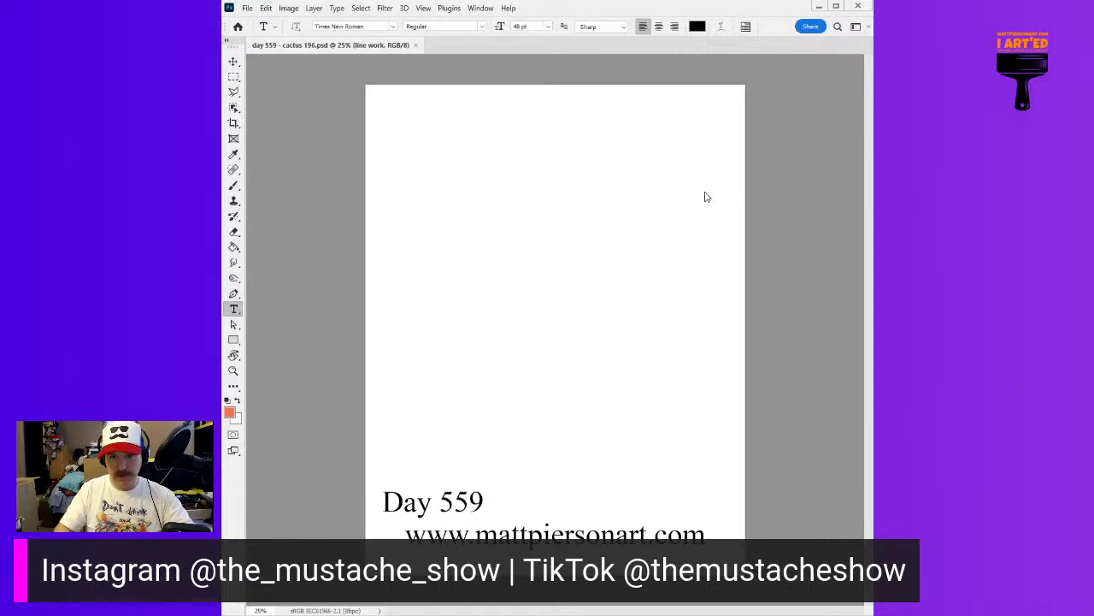
click(754, 195)
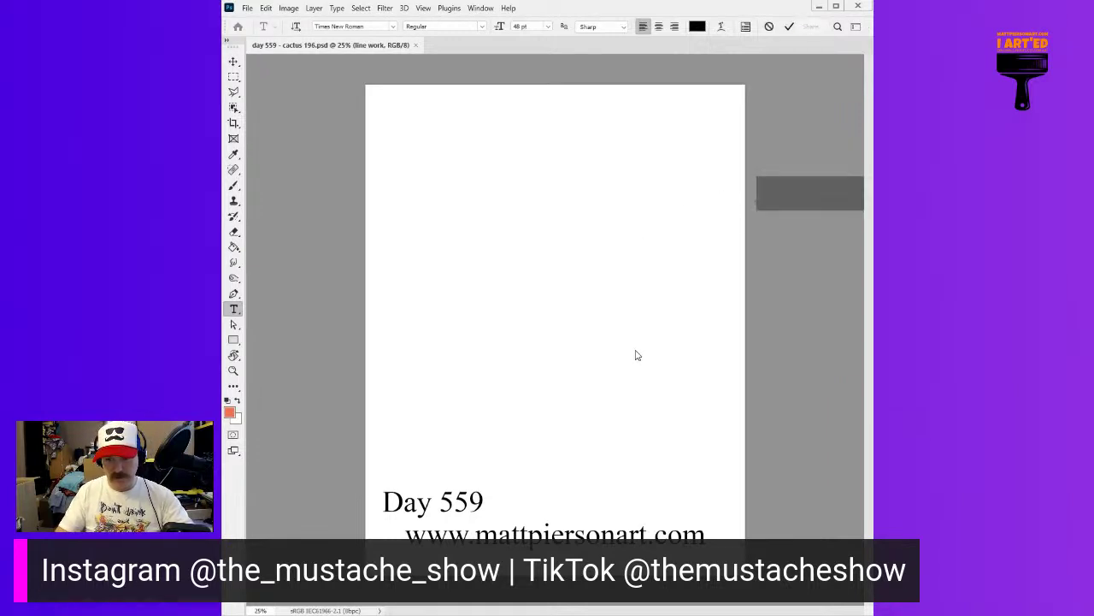
key(BackSpace)
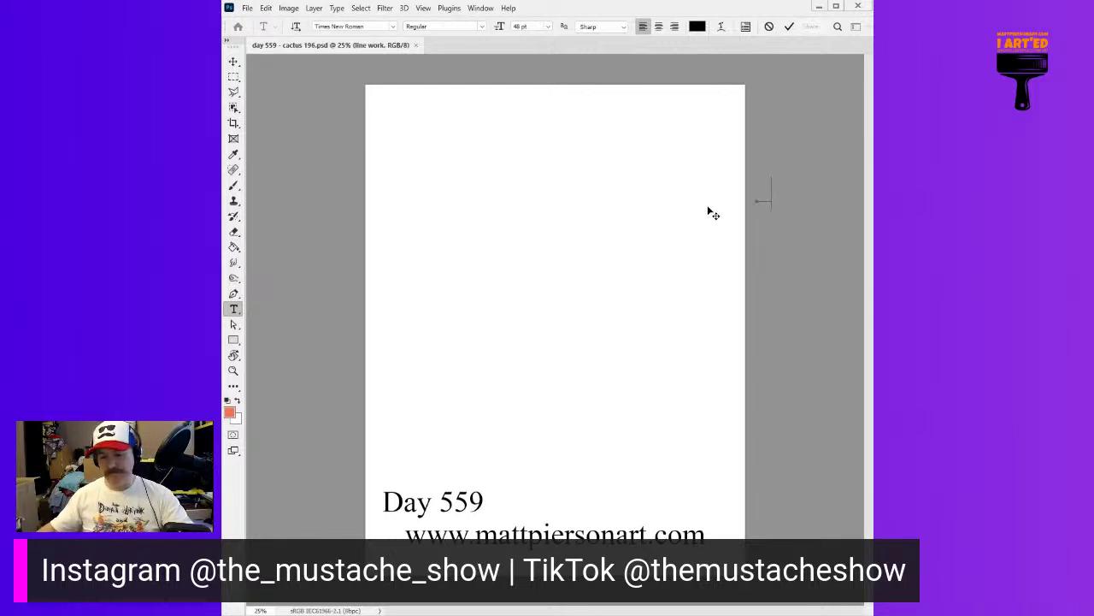
click(772, 272)
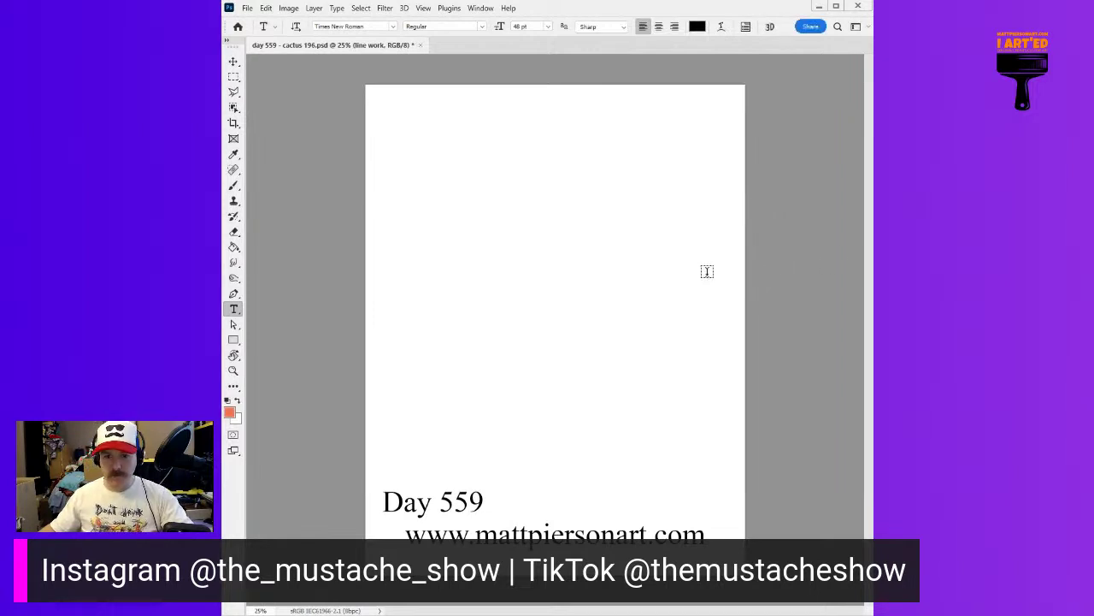
Step: Save the document and revert the day label to "Day 558"
key(ctrl+s)
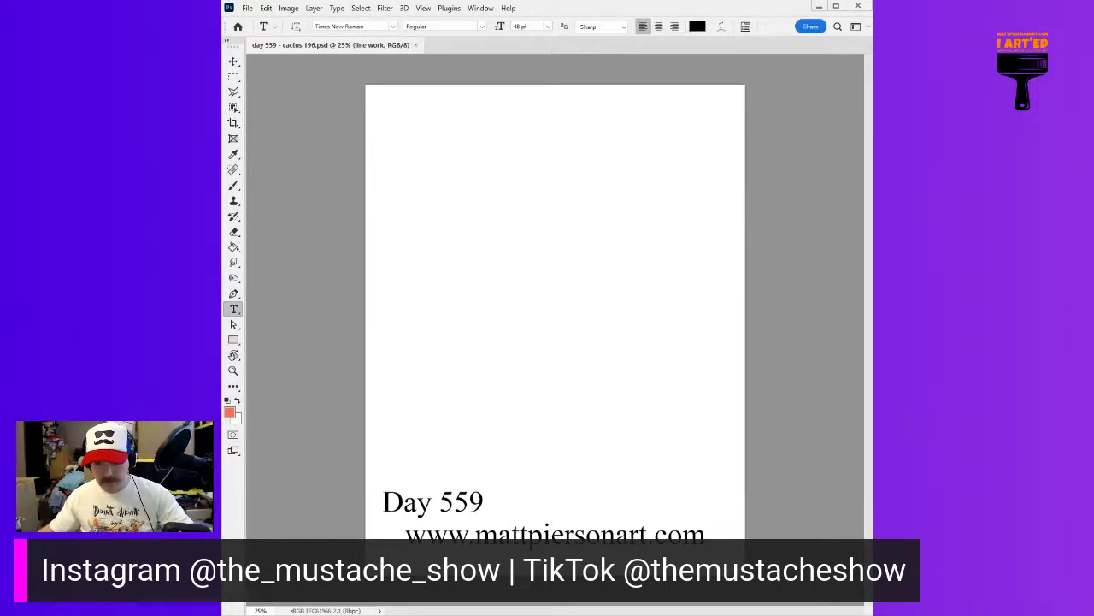
key(ctrl+z)
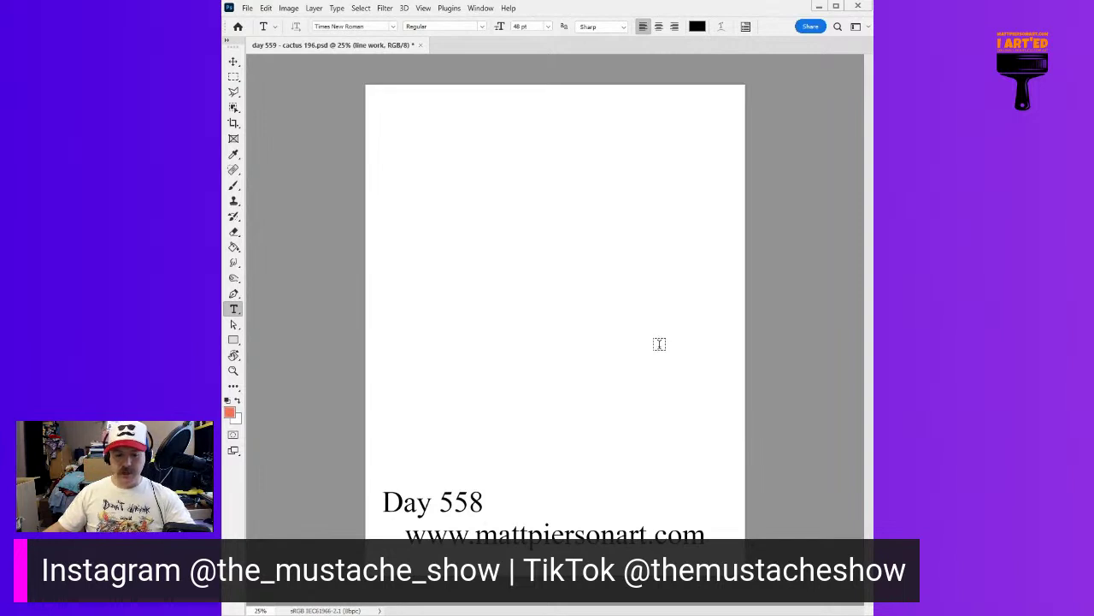
Step: Sketch the tall rounded cactus body outline in the middle of the canvas with a 20 px black brush
key(b)
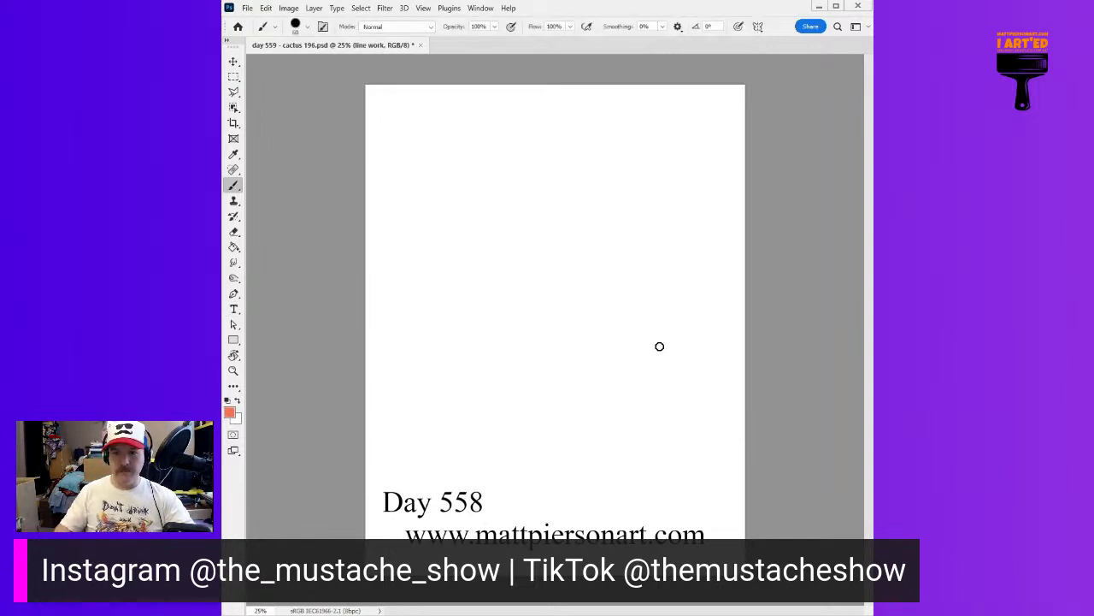
key(bracketleft)
key(bracketleft)
key(bracketleft)
key(bracketleft)
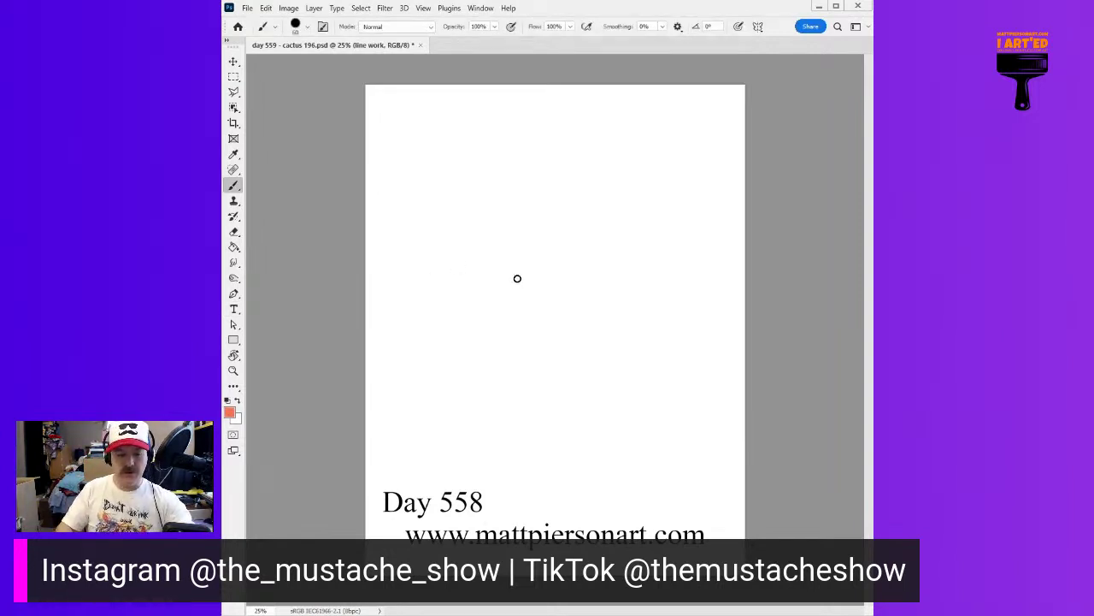
key(bracketleft)
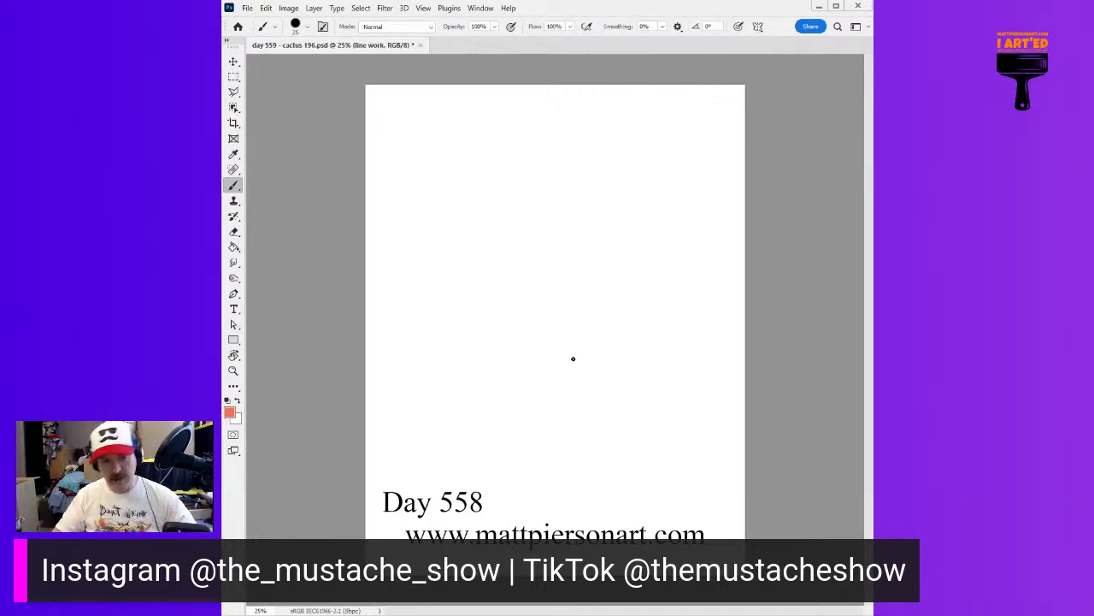
click(228, 401)
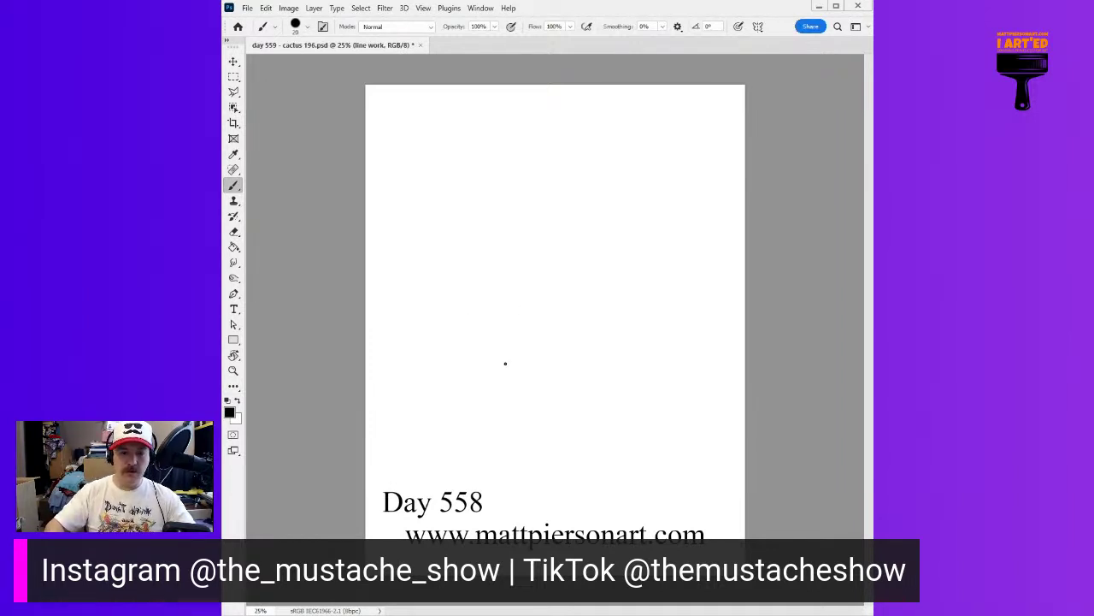
mouse_move(502, 377)
mouse_down()
mouse_move(488, 222)
mouse_move(504, 160)
mouse_move(558, 151)
mouse_move(548, 151)
mouse_move(582, 179)
mouse_up()
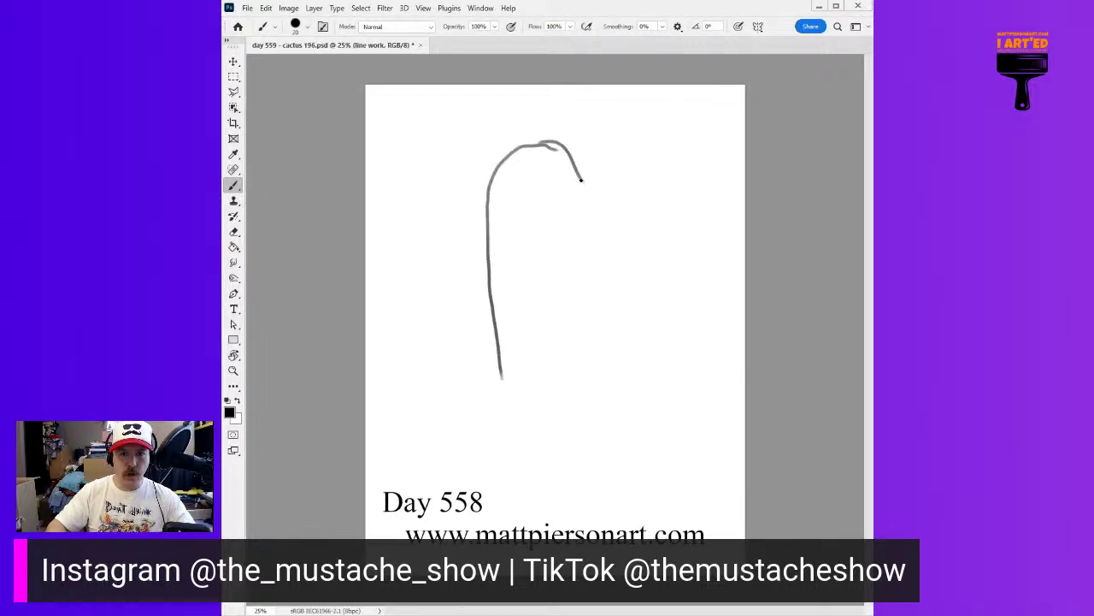
mouse_move(556, 141)
mouse_down()
mouse_move(588, 211)
mouse_move(594, 201)
mouse_move(573, 321)
mouse_up()
drag(596, 185, 556, 409)
mouse_move(501, 364)
mouse_down()
mouse_move(507, 396)
mouse_move(530, 415)
mouse_move(545, 395)
mouse_move(511, 396)
mouse_move(552, 404)
mouse_up()
Step: Sketch a curved arm on each side of the cactus body and two narrow oval eyes on its face
mouse_move(575, 328)
mouse_down()
mouse_move(614, 310)
mouse_move(630, 285)
mouse_move(620, 301)
mouse_move(638, 295)
mouse_move(652, 333)
mouse_up()
mouse_move(626, 298)
mouse_down()
mouse_move(638, 354)
mouse_move(640, 343)
mouse_move(610, 367)
mouse_move(559, 366)
mouse_up()
mouse_move(490, 243)
mouse_down()
mouse_move(464, 236)
mouse_move(444, 186)
mouse_move(418, 244)
mouse_move(435, 210)
mouse_move(411, 212)
mouse_move(436, 259)
mouse_move(422, 265)
mouse_move(495, 267)
mouse_up()
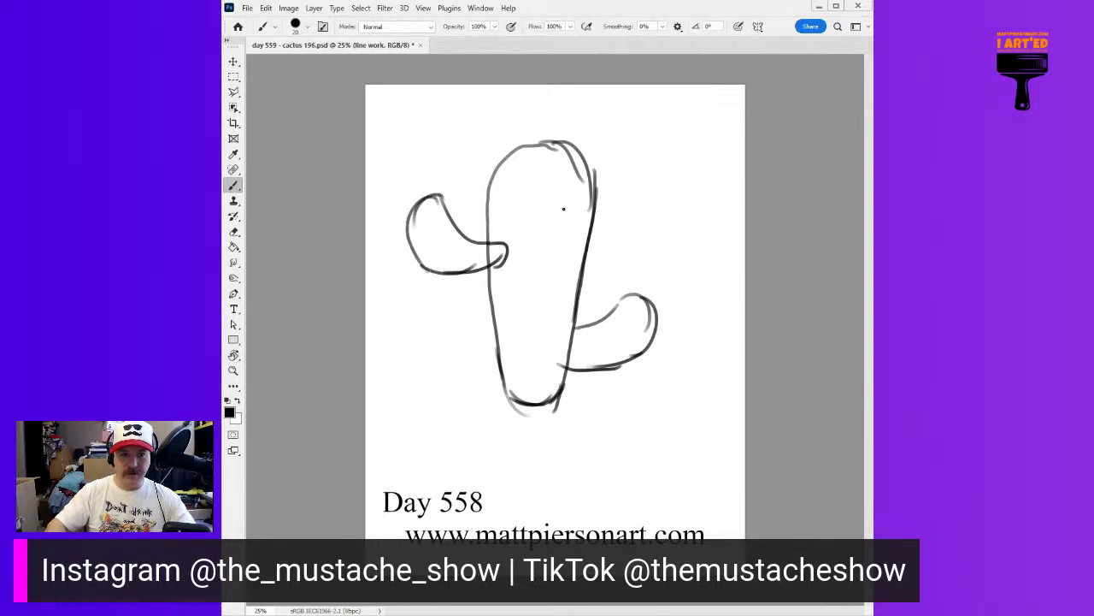
mouse_move(548, 215)
mouse_down()
mouse_move(544, 241)
mouse_move(550, 219)
mouse_move(574, 224)
mouse_up()
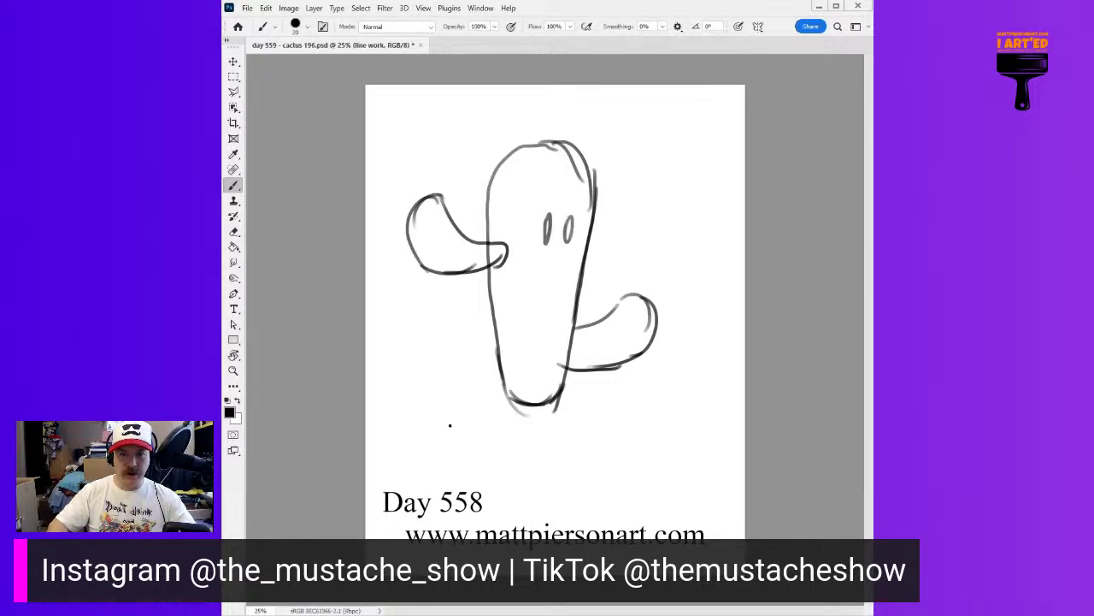
Step: Sketch a rectangular box pot in perspective around the base of the cactus, redrawing its back edge
mouse_move(421, 417)
mouse_down()
mouse_move(571, 451)
mouse_move(571, 516)
mouse_up()
drag(573, 452, 638, 373)
mouse_move(419, 416)
mouse_down()
mouse_move(500, 348)
mouse_move(634, 372)
mouse_up()
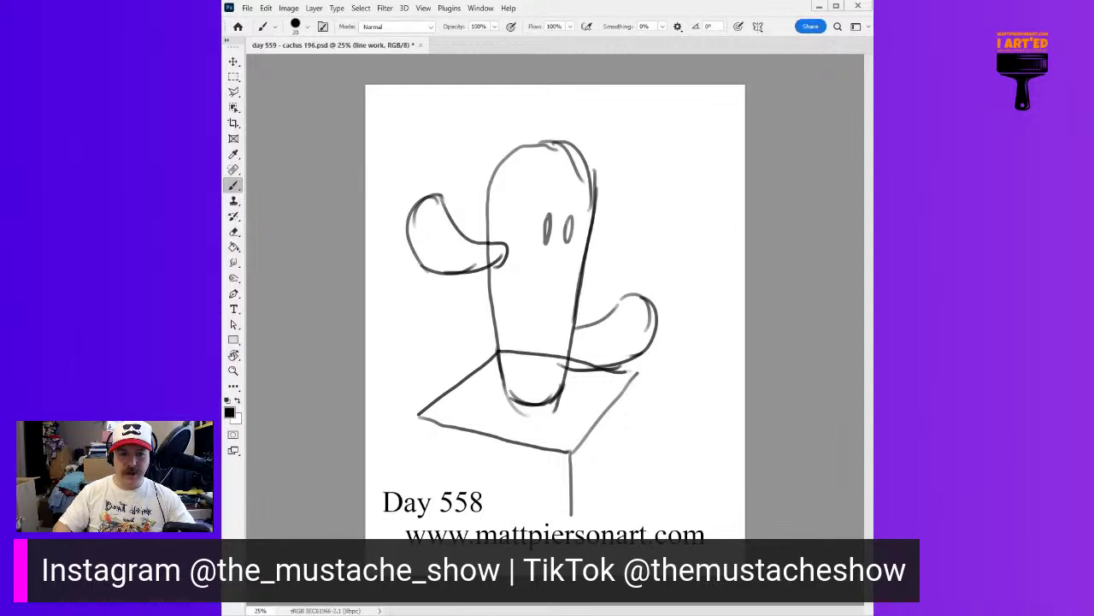
key(ctrl+z)
mouse_move(500, 350)
mouse_down()
mouse_move(640, 373)
mouse_move(636, 440)
mouse_move(573, 523)
mouse_move(571, 464)
mouse_up()
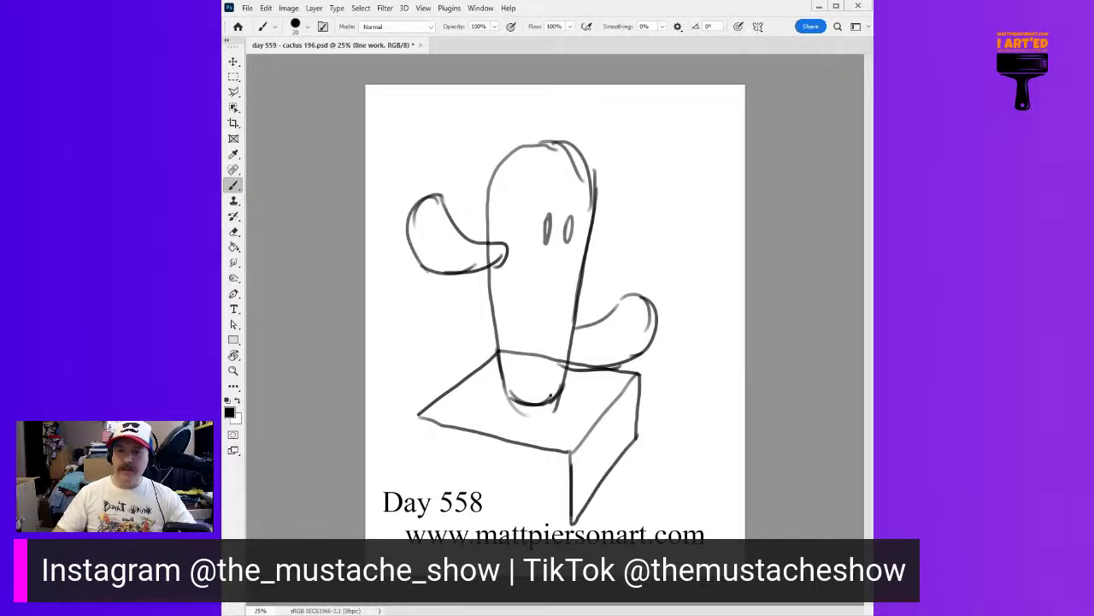
mouse_move(418, 414)
mouse_down()
mouse_move(428, 479)
mouse_move(567, 523)
mouse_up()
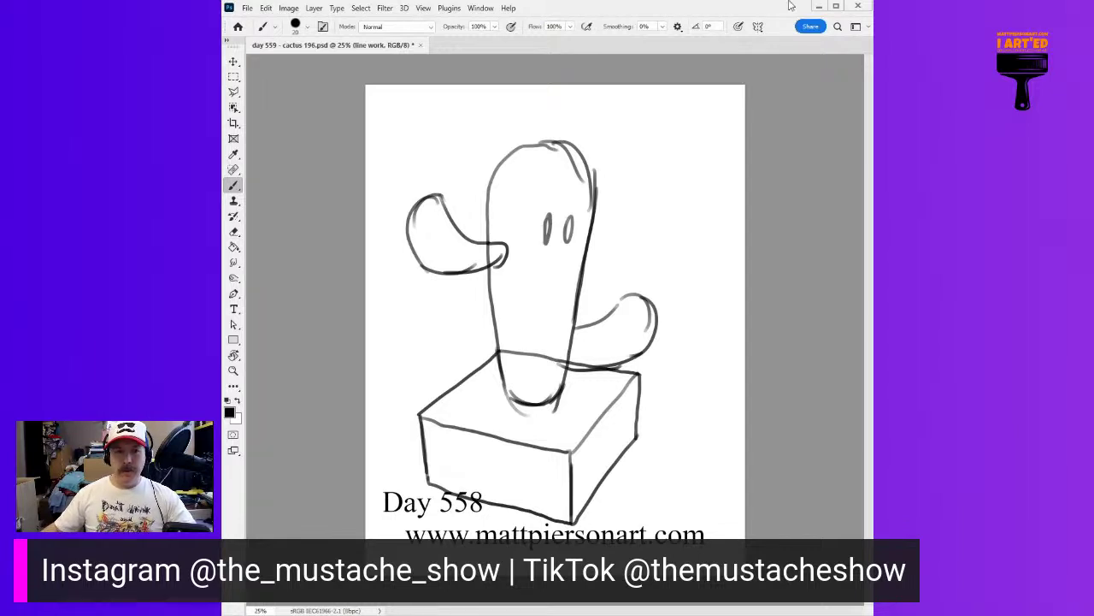
Step: Select the whole canvas and align the line work layer to its vertical and horizontal centers
click(233, 77)
drag(366, 77, 746, 565)
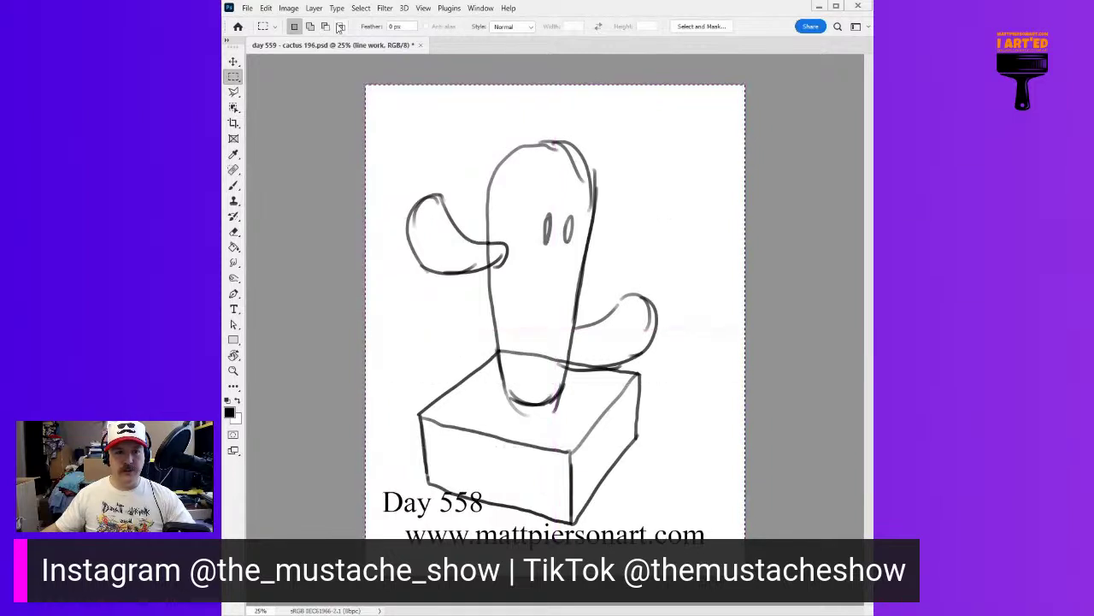
click(314, 8)
mouse_move(384, 374)
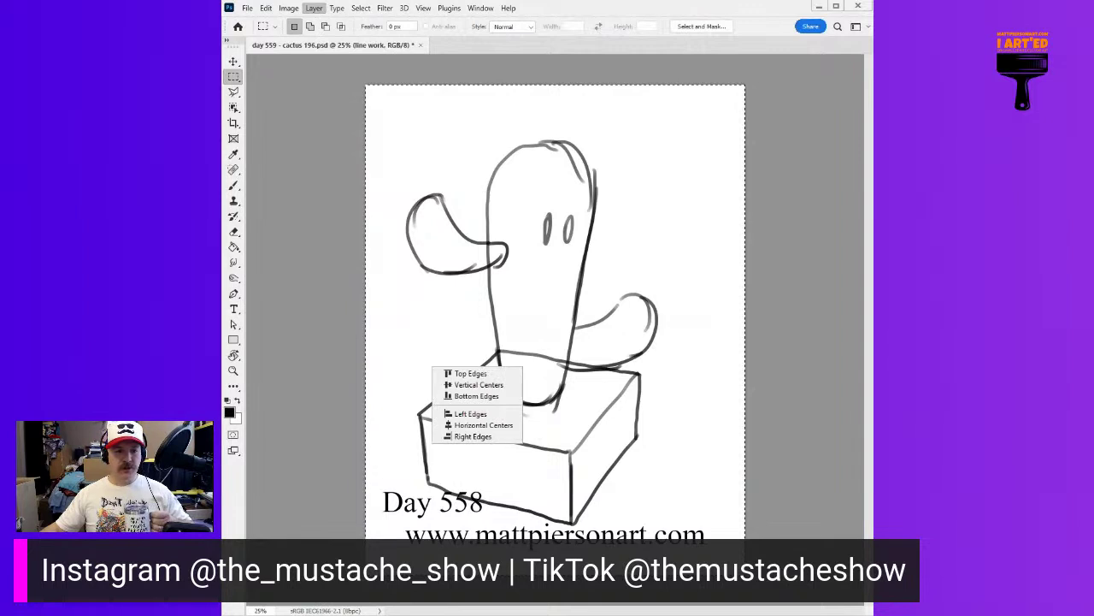
click(479, 385)
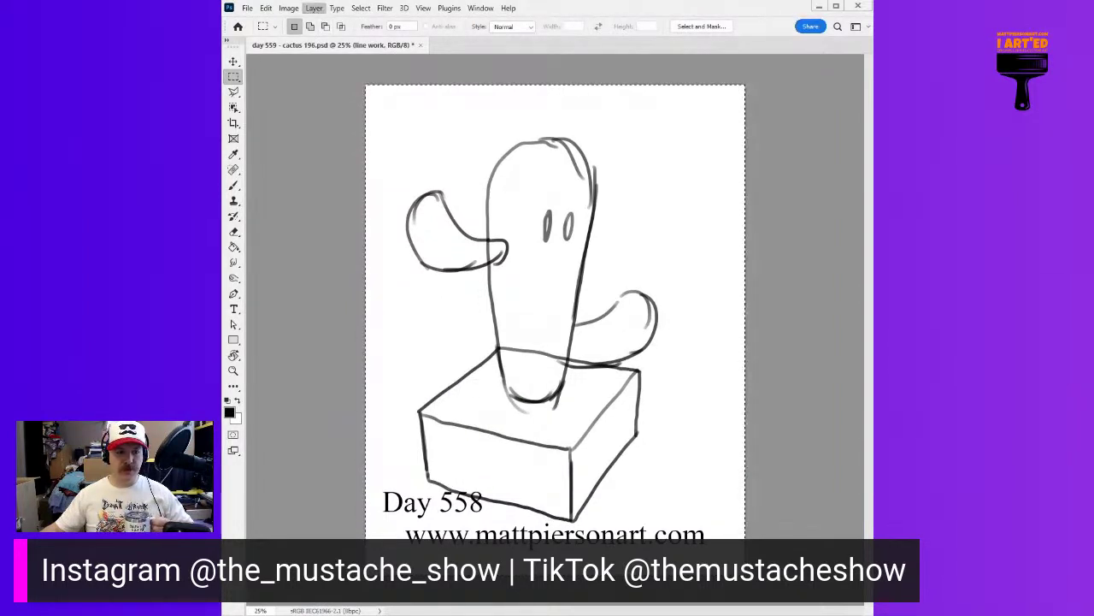
click(314, 8)
mouse_move(385, 374)
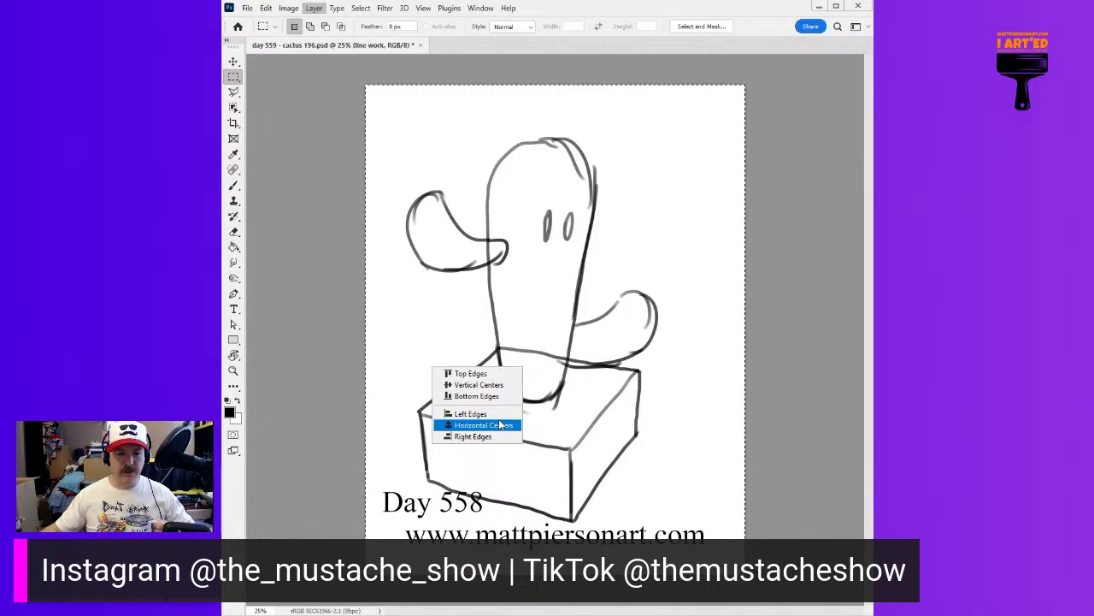
click(500, 424)
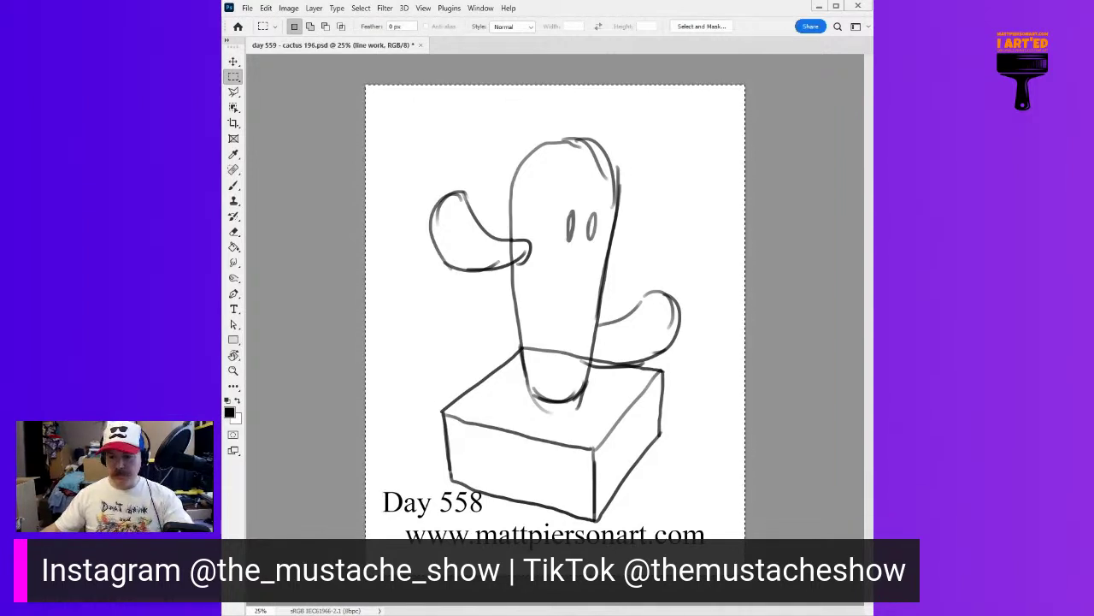
Step: Clear the selection and fill the background color layer with a medium pink, trying a stronger and a paler pink first
key(alt+bracketleft)
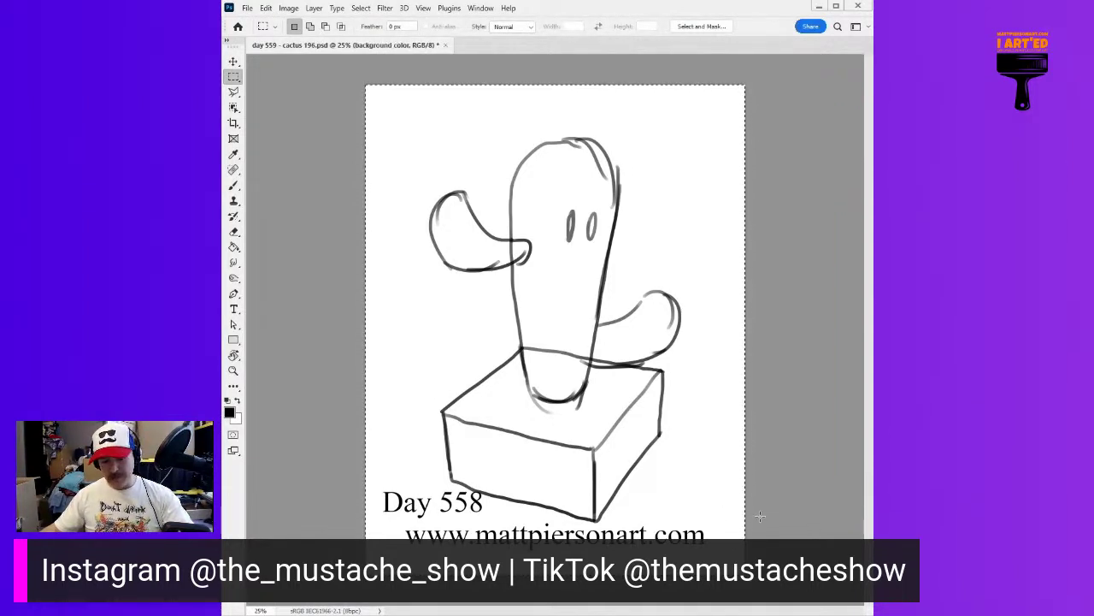
key(g)
key(ctrl+d)
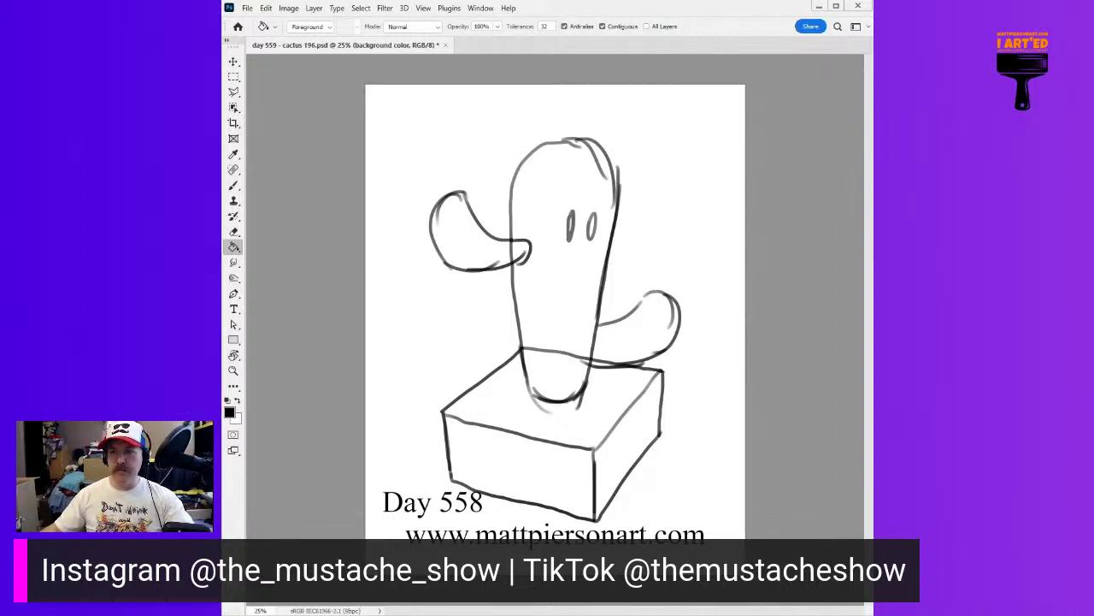
click(673, 143)
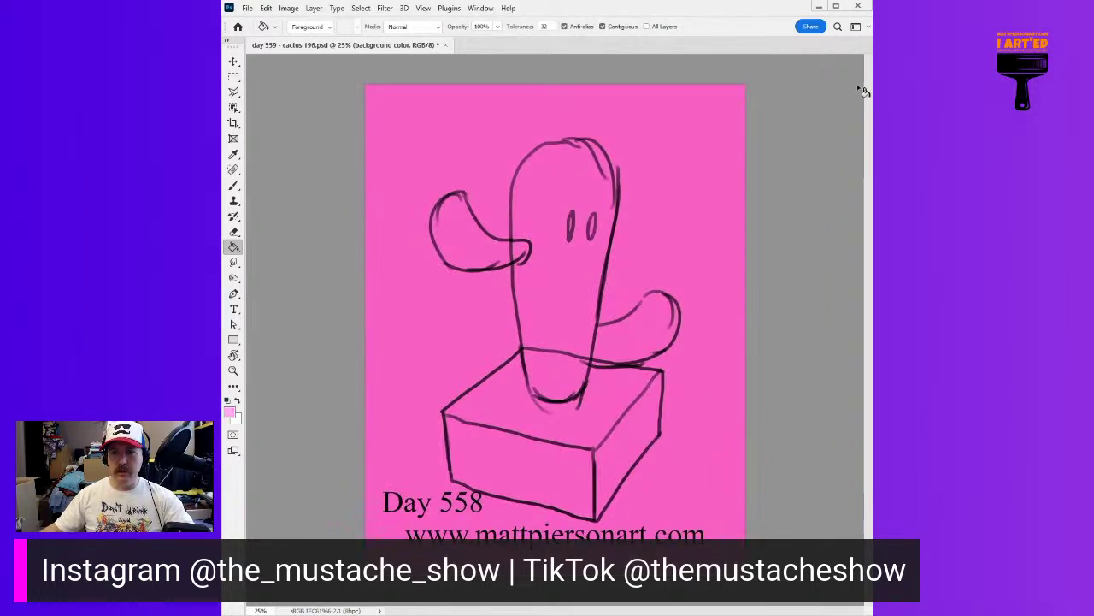
click(629, 128)
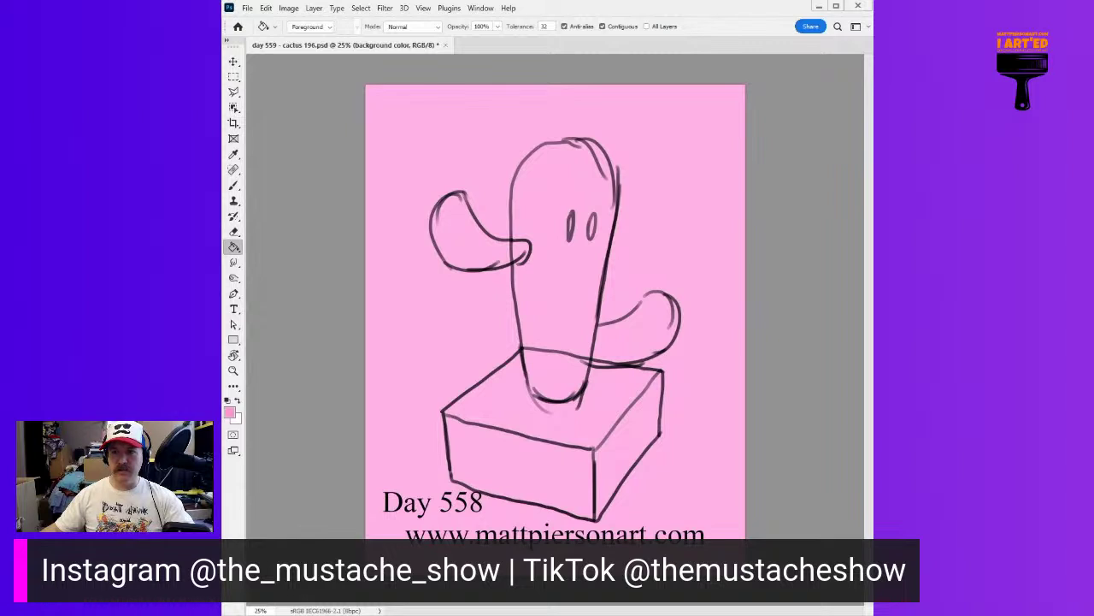
click(653, 109)
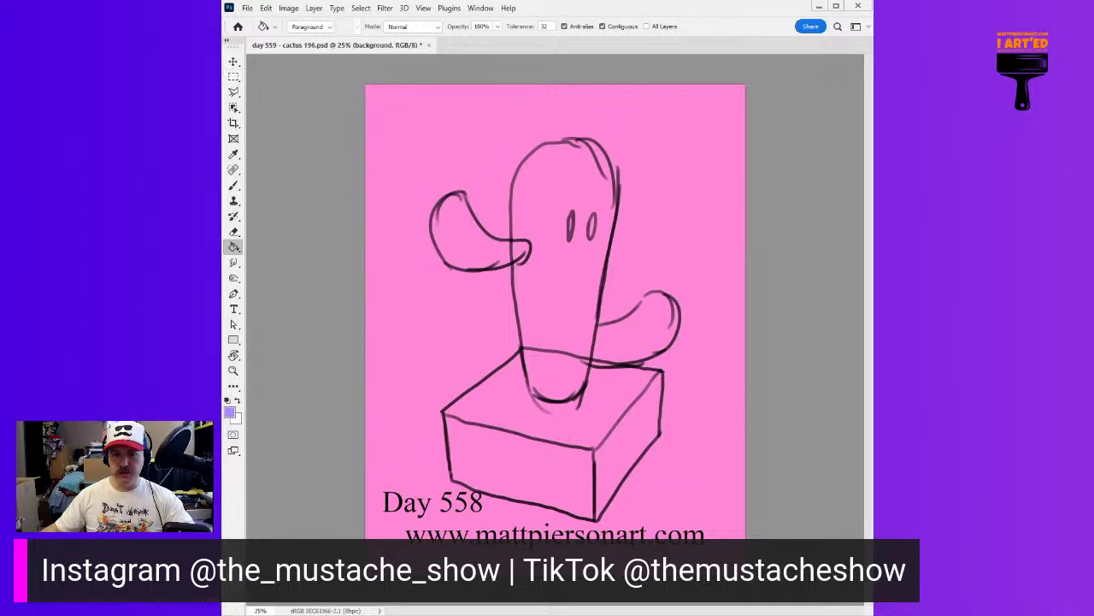
Step: Enlarge the brush to 600 px for painting on the background layer
key(b)
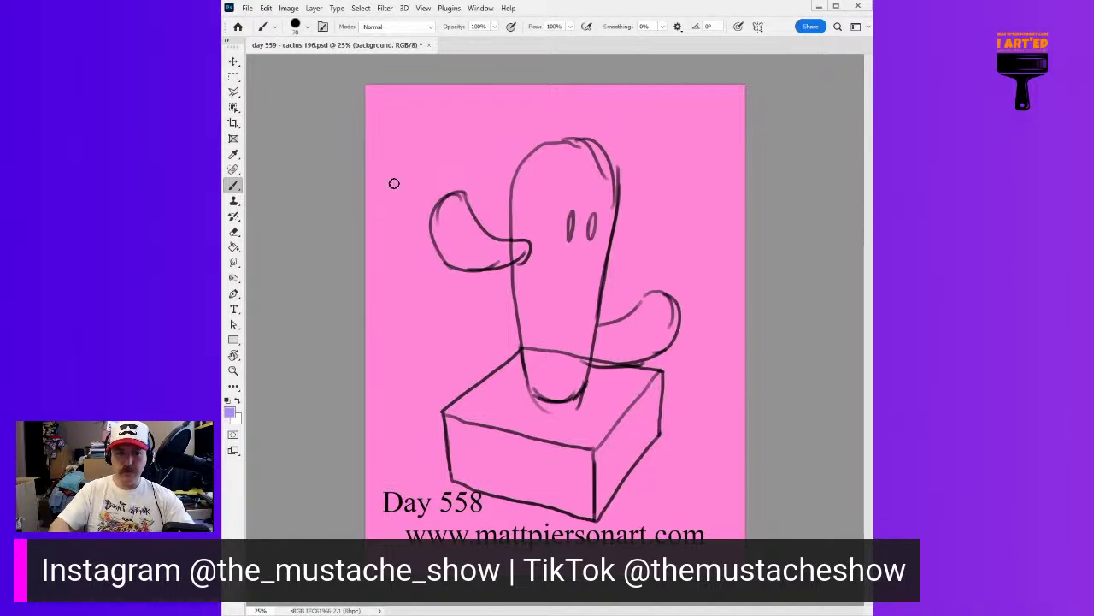
key(s)
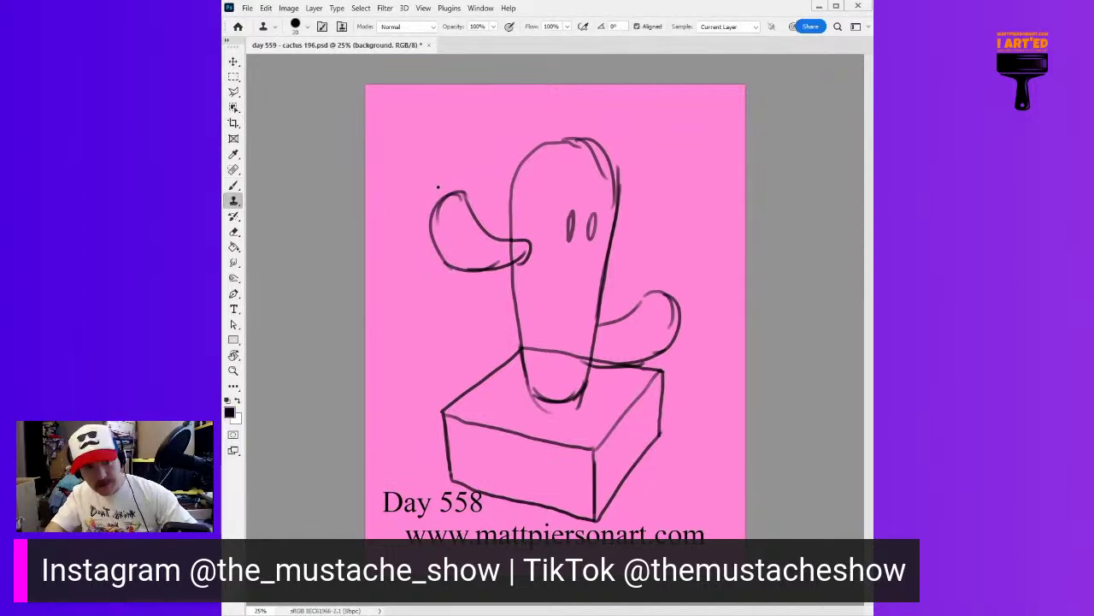
key(b)
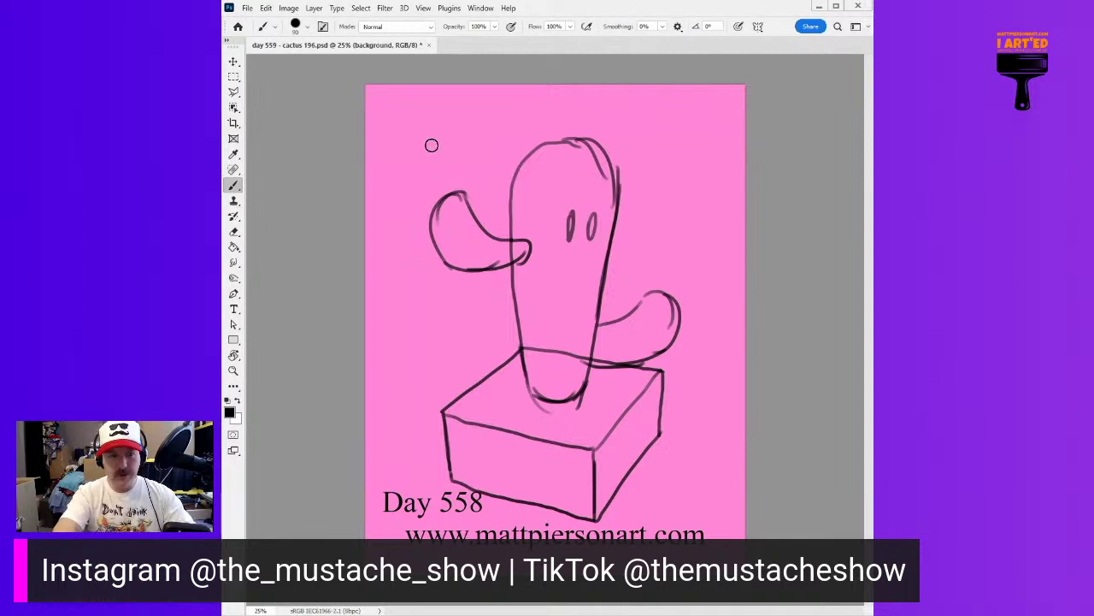
key(bracketright)
key(bracketright)
key(bracketright)
key(bracketright)
key(bracketright)
key(bracketright)
key(bracketright)
key(bracketright)
key(bracketleft)
Step: Try broad strokes in black, dark purple, muted purple, violet and pale lilac behind the cactus, undoing each one
drag(433, 190, 649, 175)
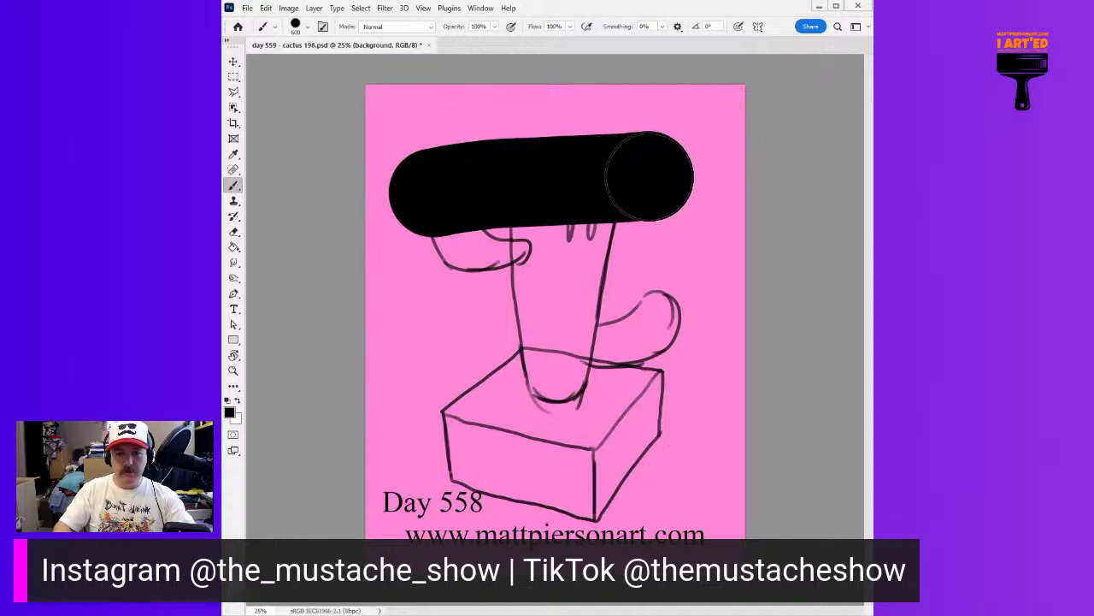
key(ctrl+z)
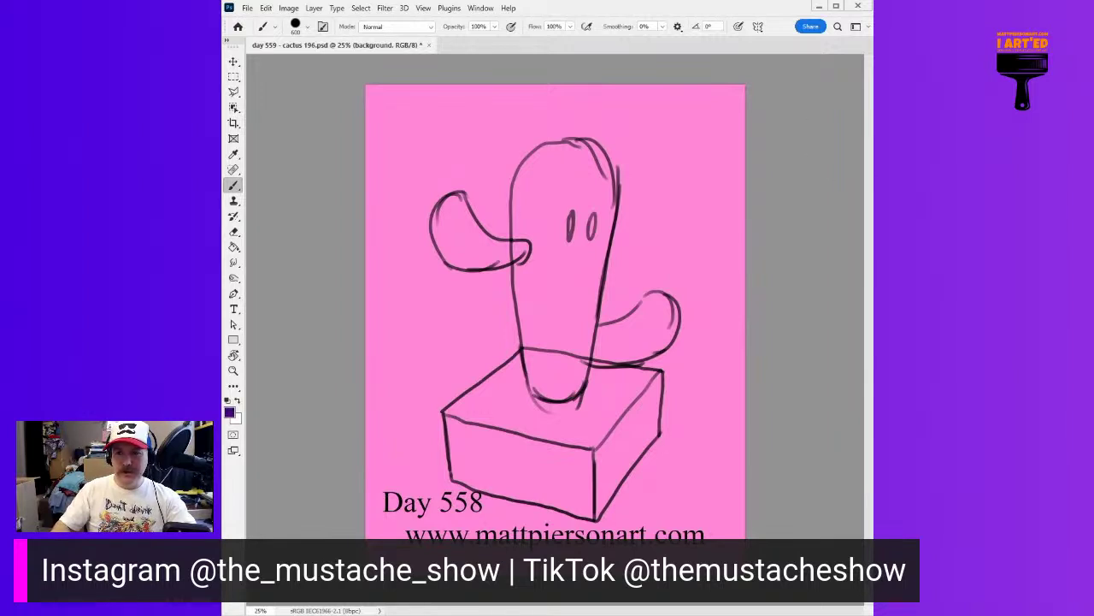
mouse_move(466, 163)
mouse_down()
mouse_move(556, 158)
mouse_move(648, 270)
mouse_move(645, 399)
mouse_up()
key(ctrl+z)
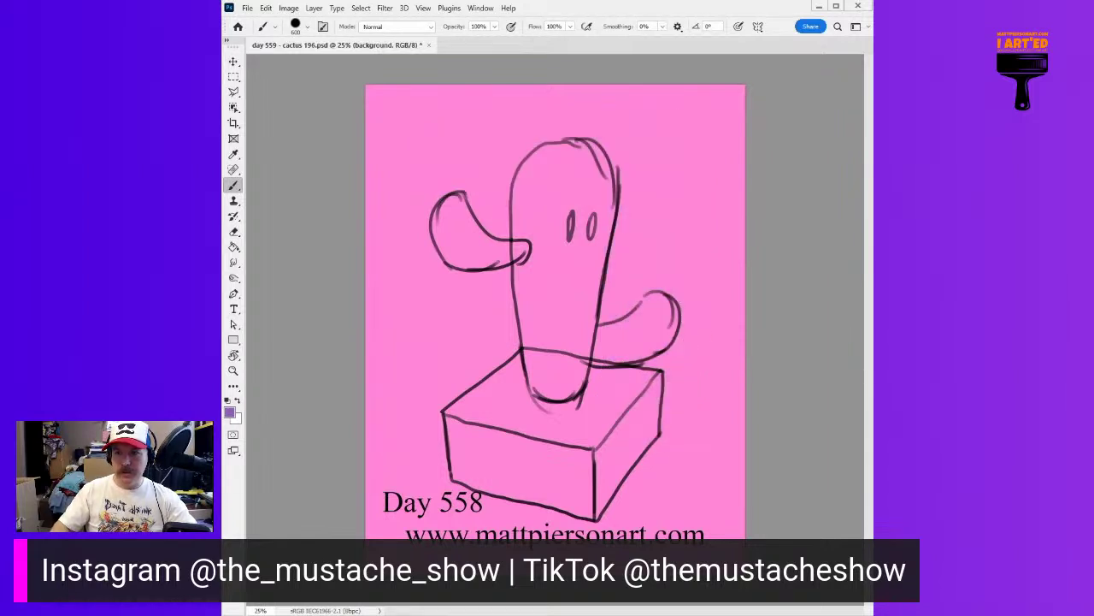
drag(453, 171, 675, 160)
key(ctrl+z)
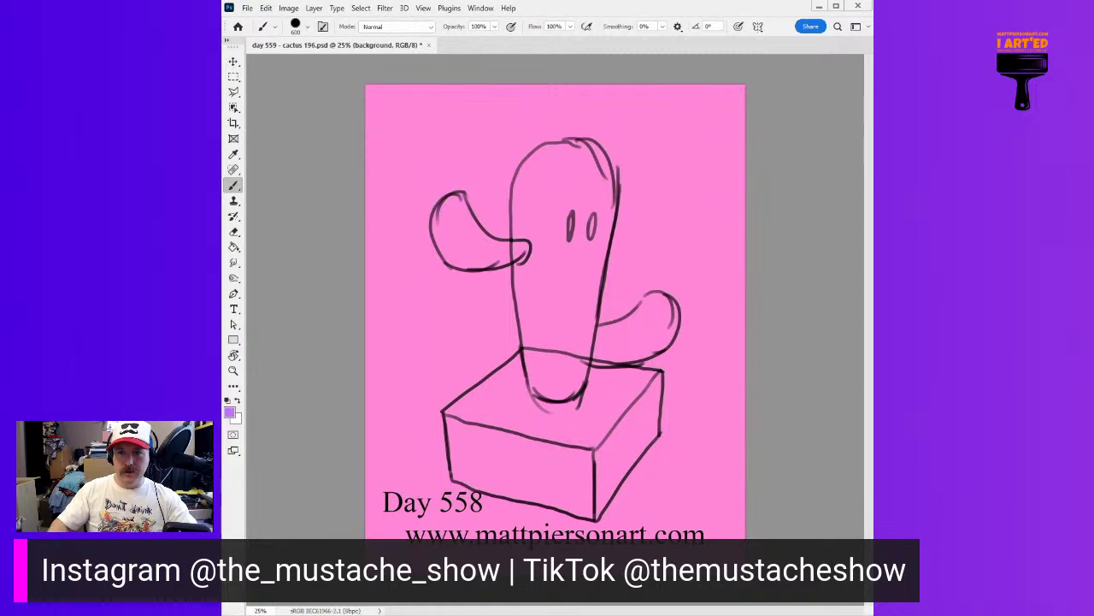
mouse_move(530, 171)
mouse_down()
mouse_move(498, 175)
mouse_move(648, 164)
mouse_move(479, 169)
mouse_up()
key(ctrl+z)
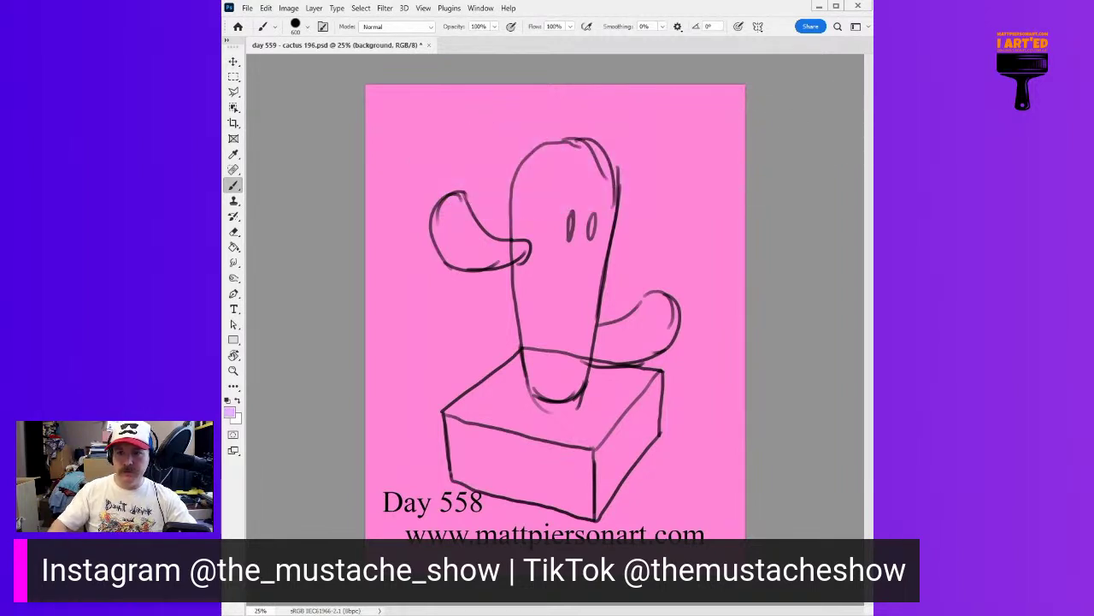
mouse_move(539, 163)
mouse_down()
mouse_move(479, 169)
mouse_move(637, 163)
mouse_move(484, 169)
mouse_up()
key(ctrl+z)
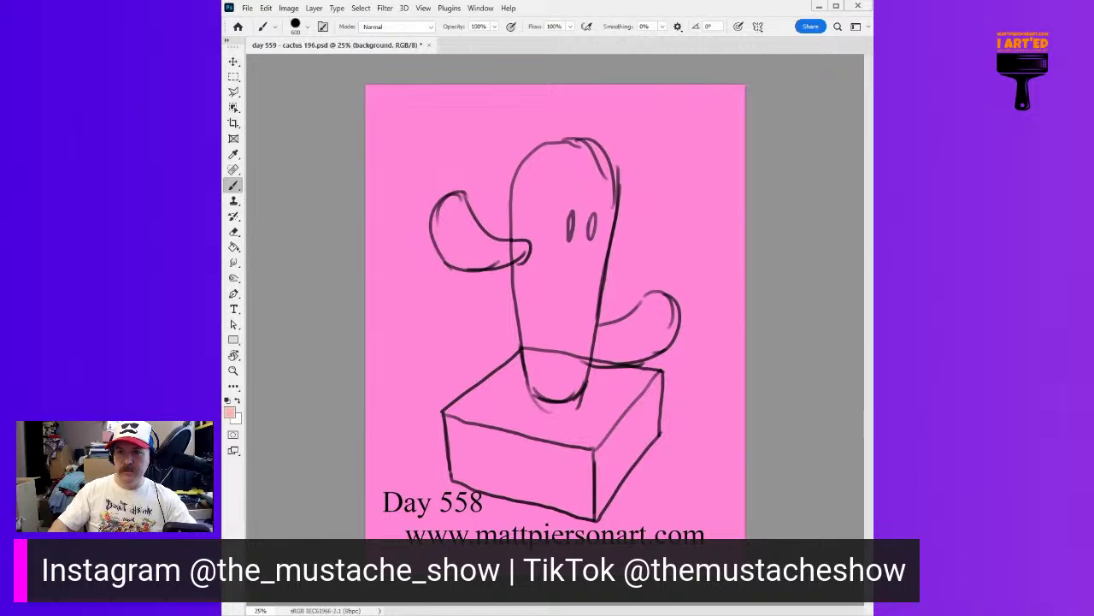
Step: Try broad strokes in peach, salmon, pink and periwinkle blue behind the cactus, undoing each one
mouse_move(572, 167)
mouse_down()
mouse_move(473, 174)
mouse_move(610, 161)
mouse_move(473, 173)
mouse_up()
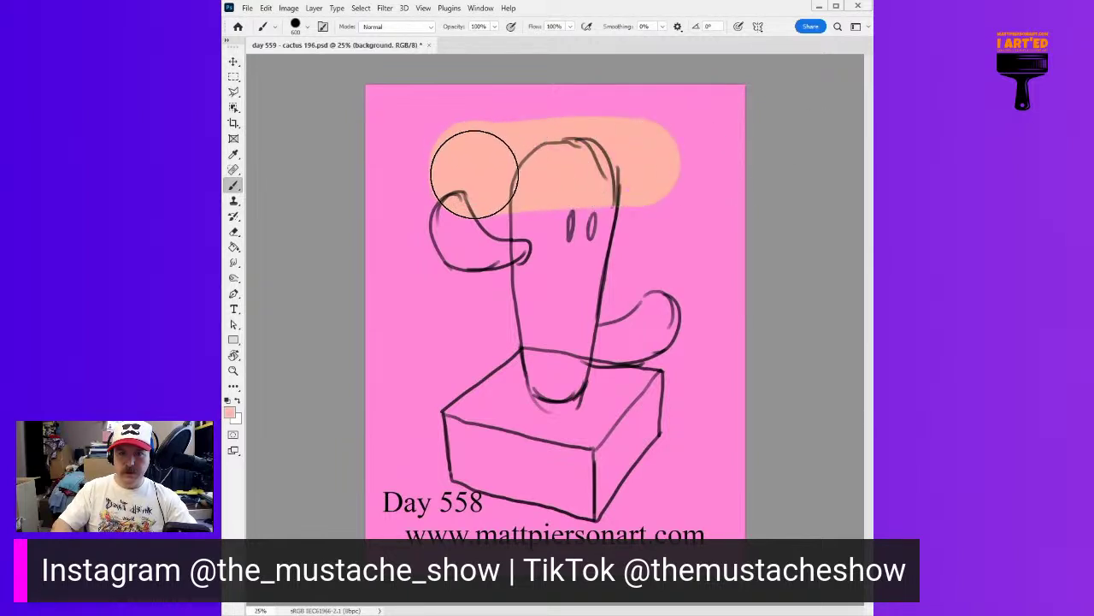
key(ctrl+z)
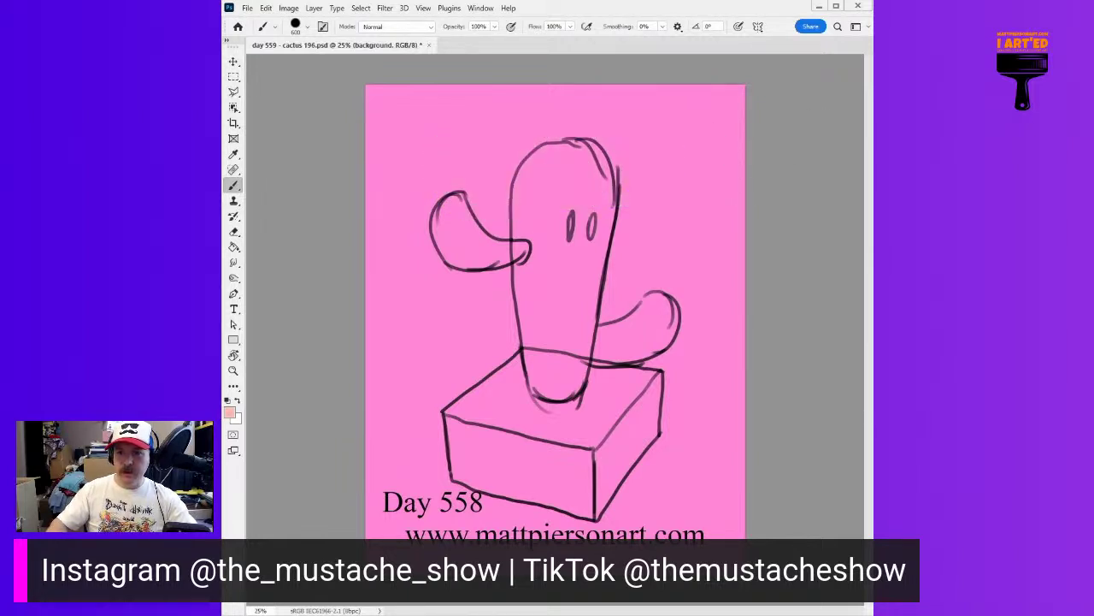
drag(475, 178, 633, 162)
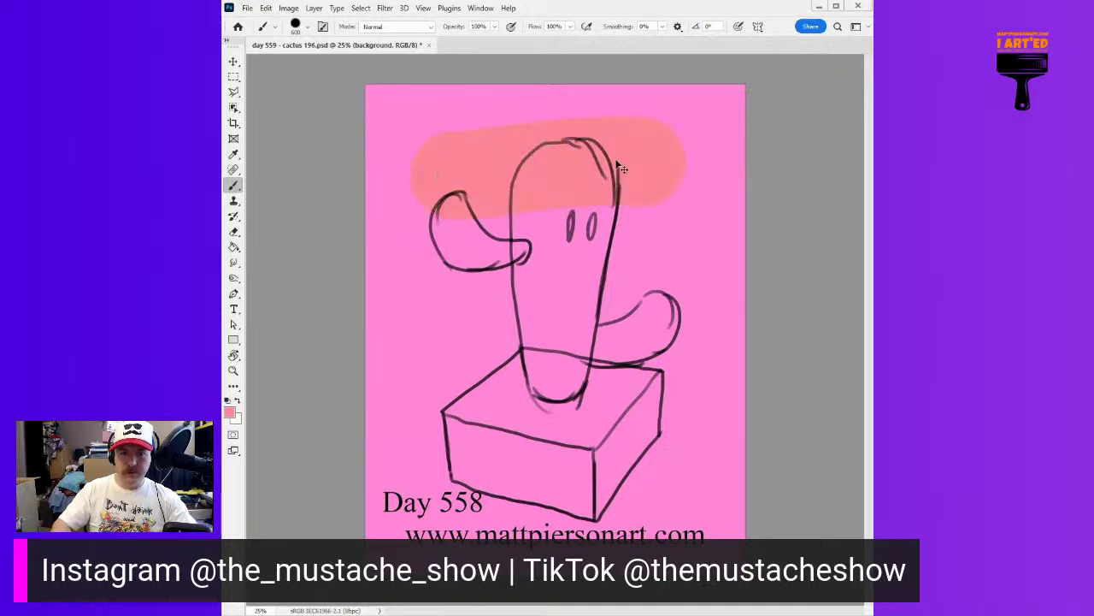
key(ctrl+z)
mouse_move(440, 173)
mouse_down()
mouse_move(700, 147)
mouse_move(747, 159)
mouse_up()
key(ctrl+z)
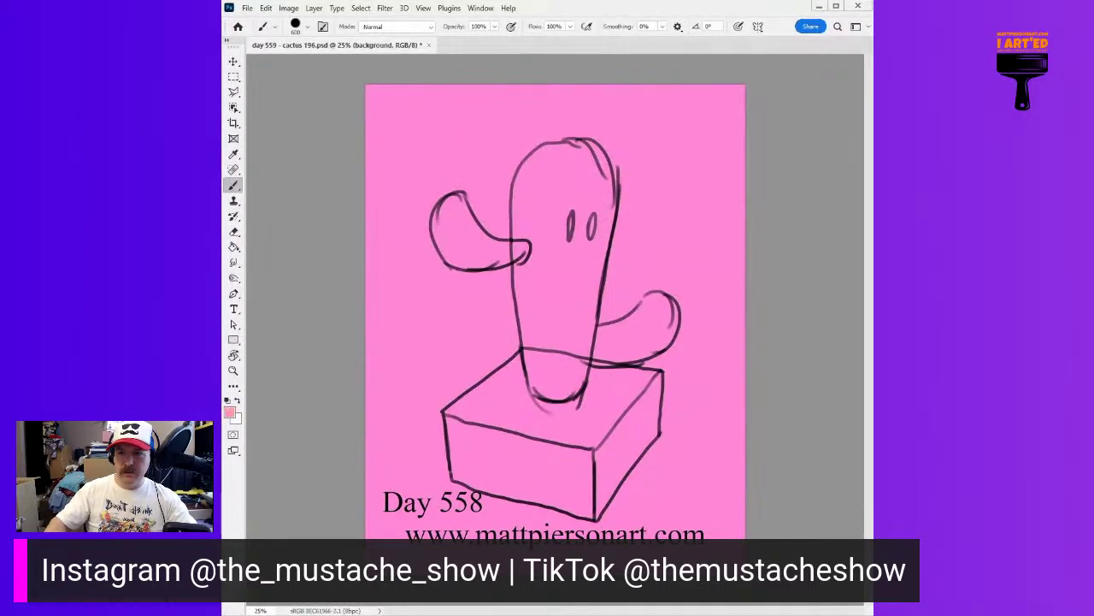
drag(427, 175, 640, 154)
key(ctrl+z)
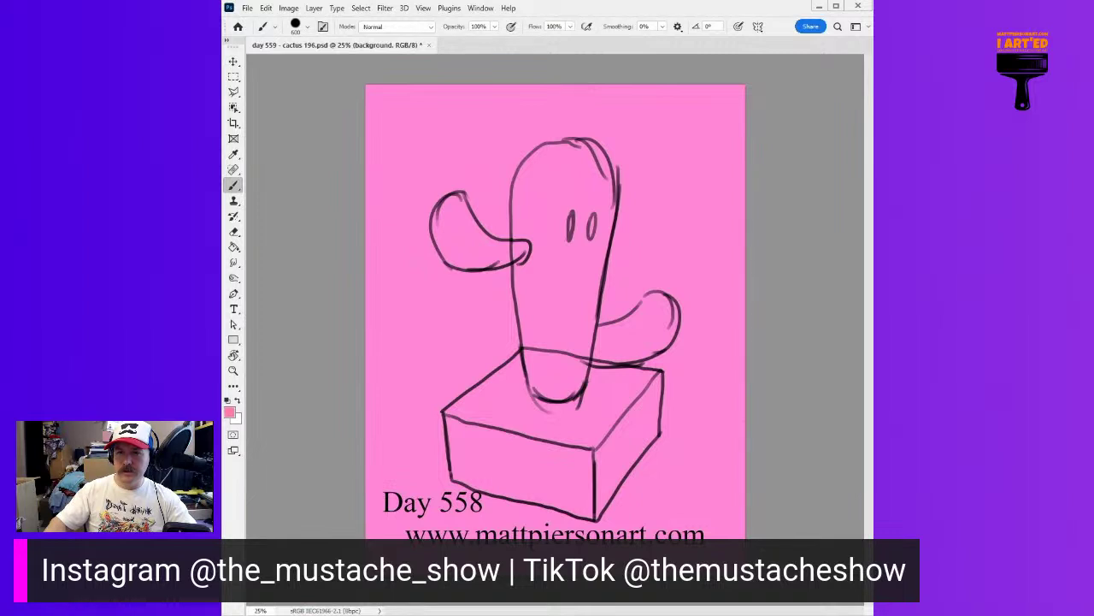
drag(474, 171, 631, 168)
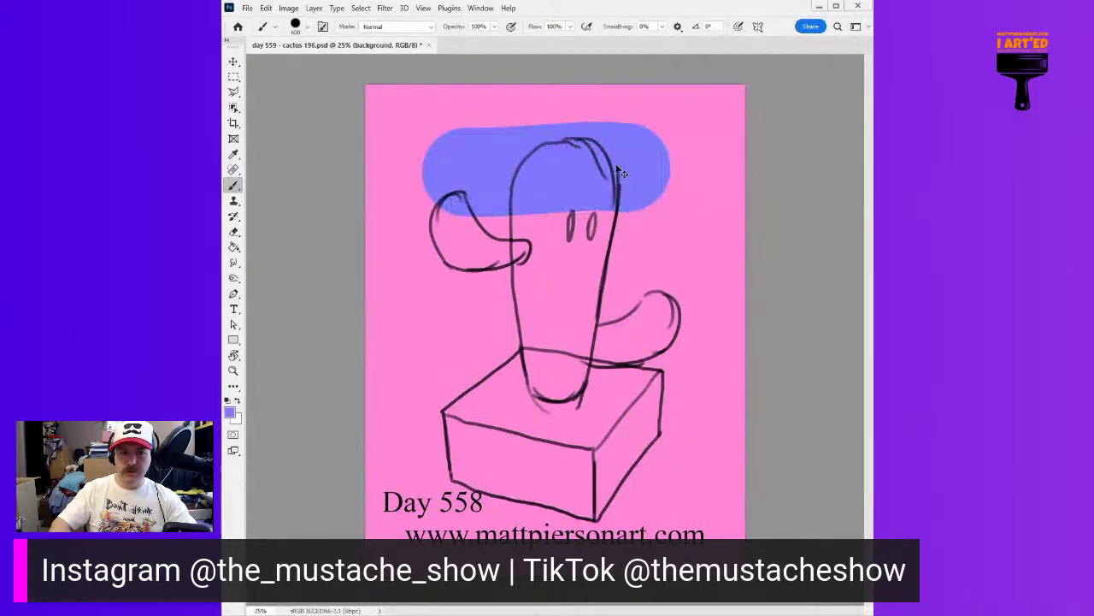
key(ctrl+z)
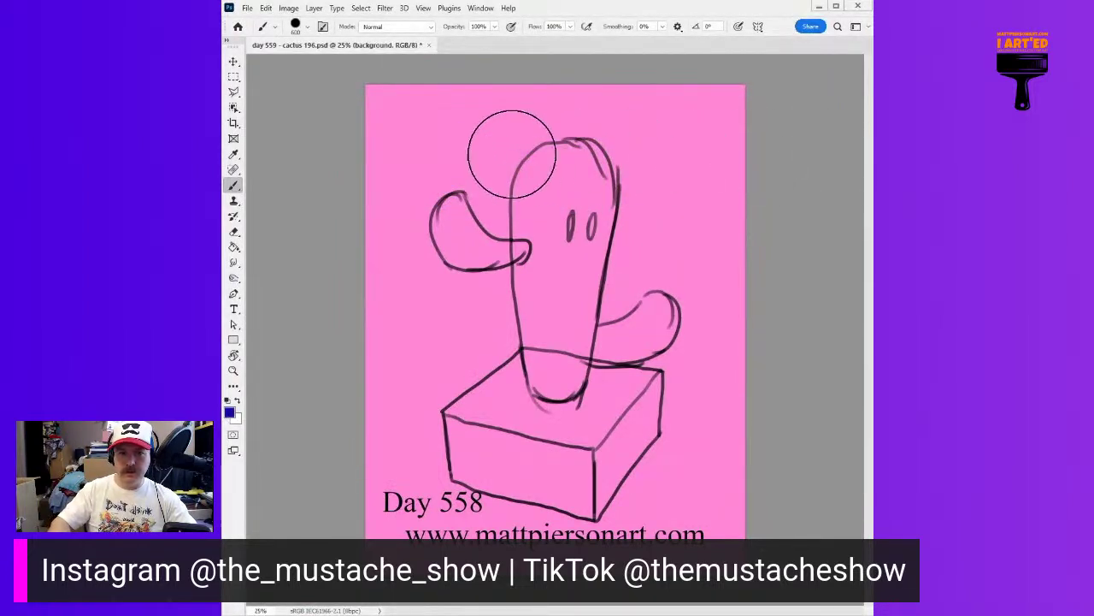
Step: Paint a large solid dark blue block behind the cactus and the upper pot with the 600 px brush
drag(513, 156, 641, 158)
key(ctrl+z)
mouse_move(445, 155)
mouse_down()
mouse_move(656, 154)
mouse_move(636, 376)
mouse_move(464, 276)
mouse_move(483, 438)
mouse_up()
mouse_move(451, 209)
mouse_down()
mouse_move(455, 406)
mouse_move(468, 430)
mouse_move(648, 429)
mouse_move(673, 173)
mouse_move(588, 389)
mouse_move(575, 290)
mouse_move(549, 308)
mouse_move(500, 223)
mouse_up()
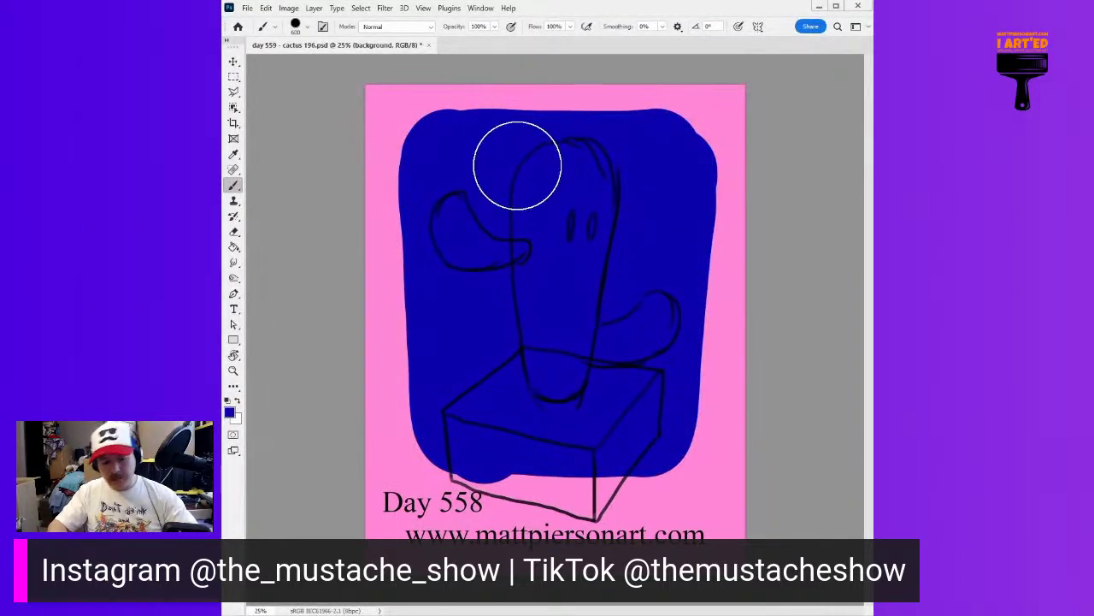
Step: Trim all four sides of the dark blue block to straight, slanted edges with a 404 px Eraser
key(e)
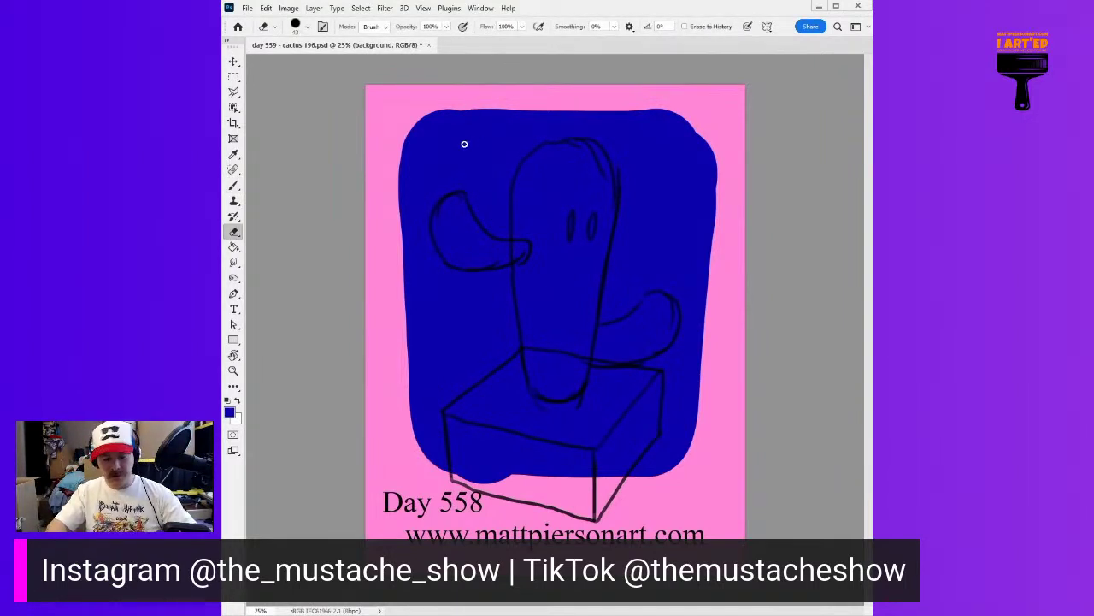
alt+right_click(432, 157)
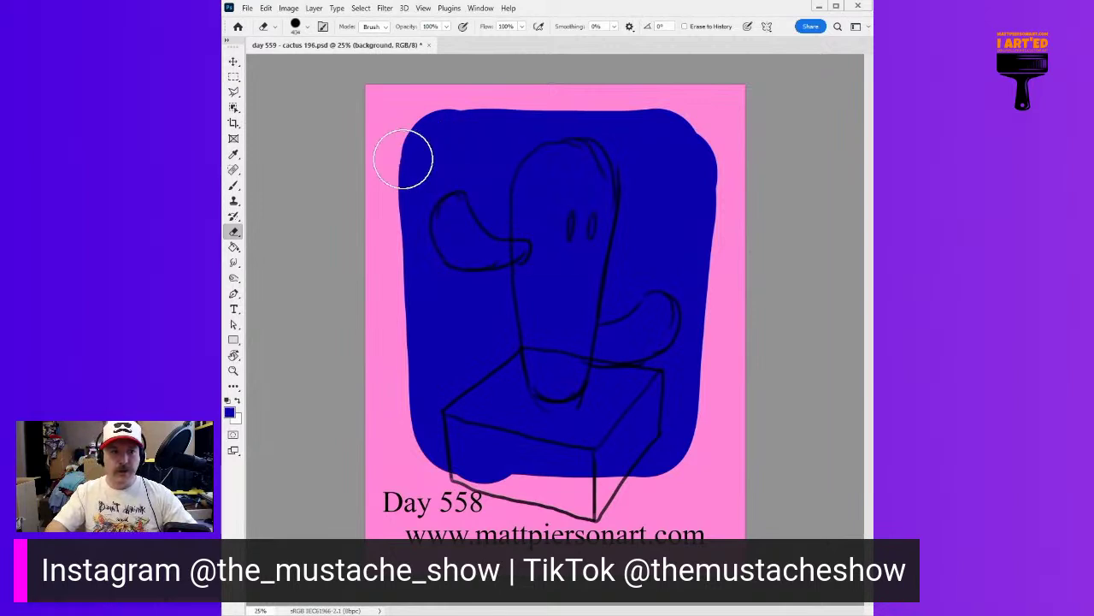
click(363, 164)
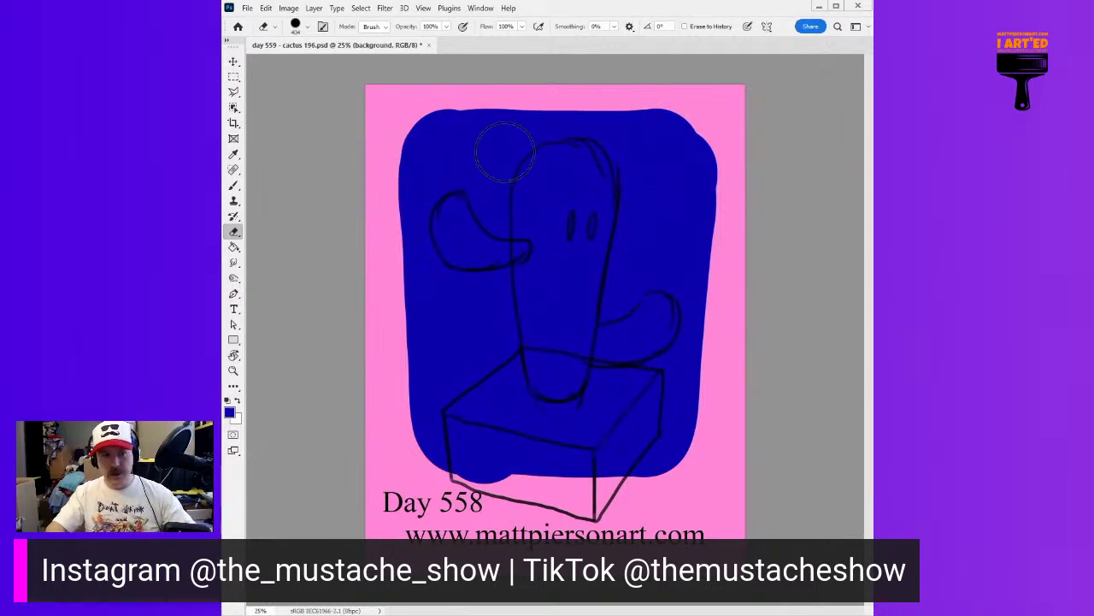
shift+click(727, 128)
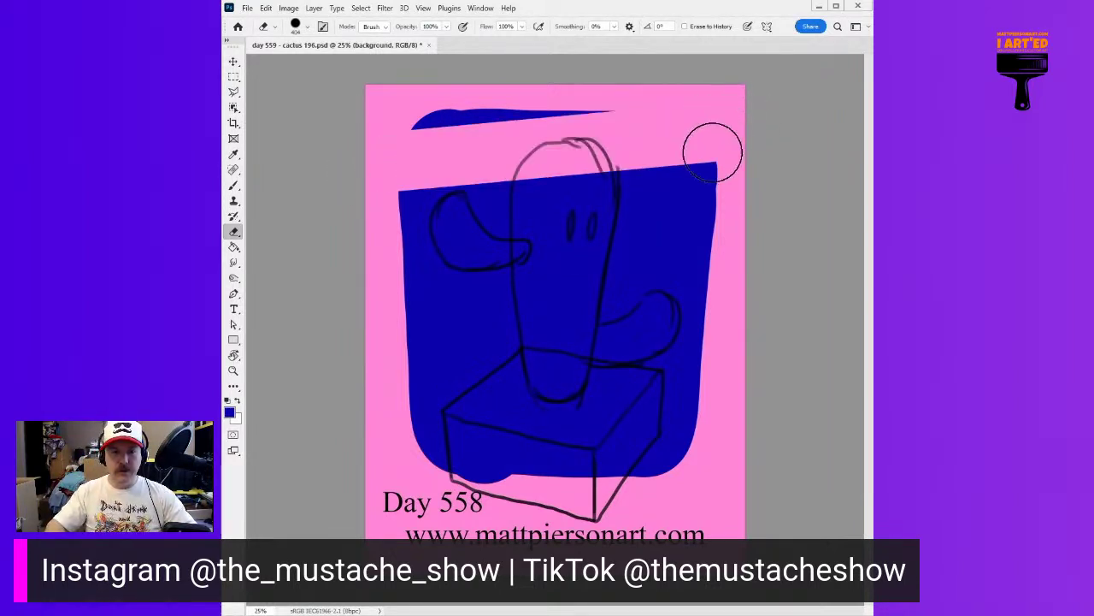
shift+click(675, 502)
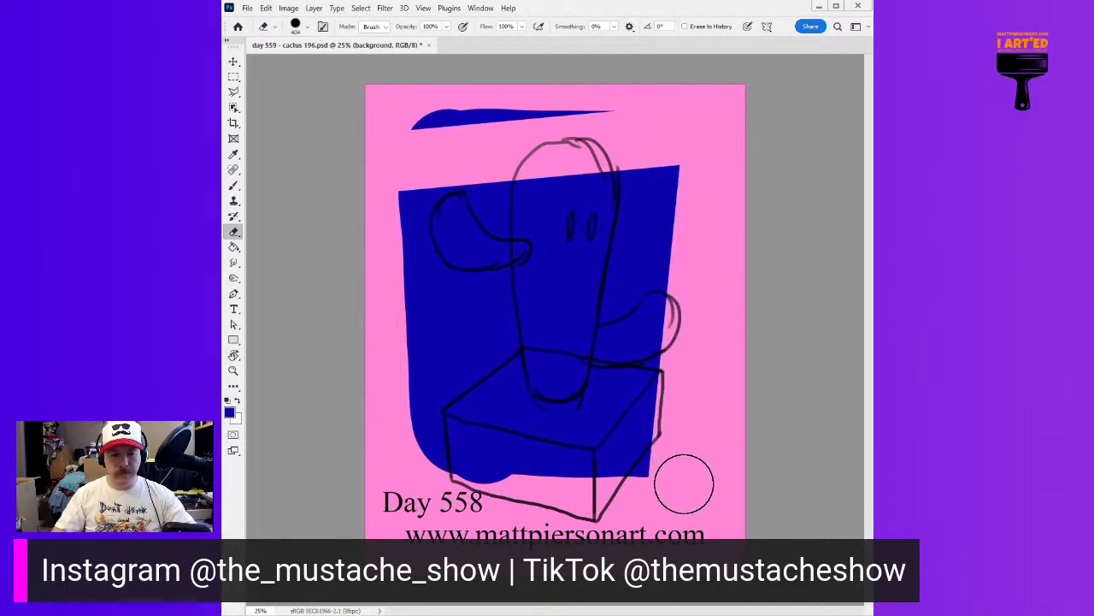
shift+click(392, 487)
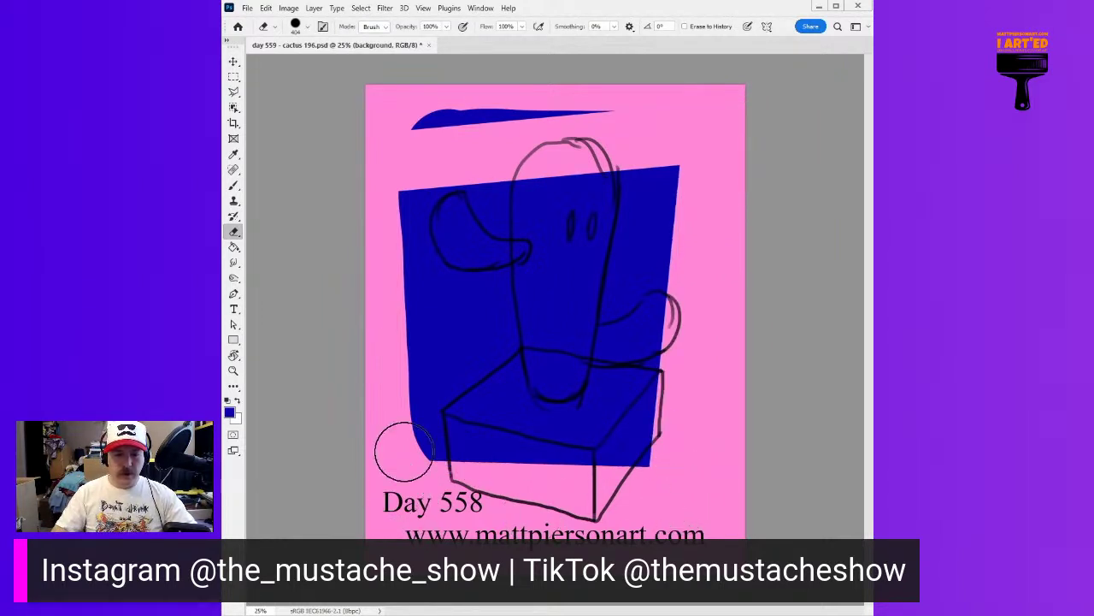
shift+click(365, 180)
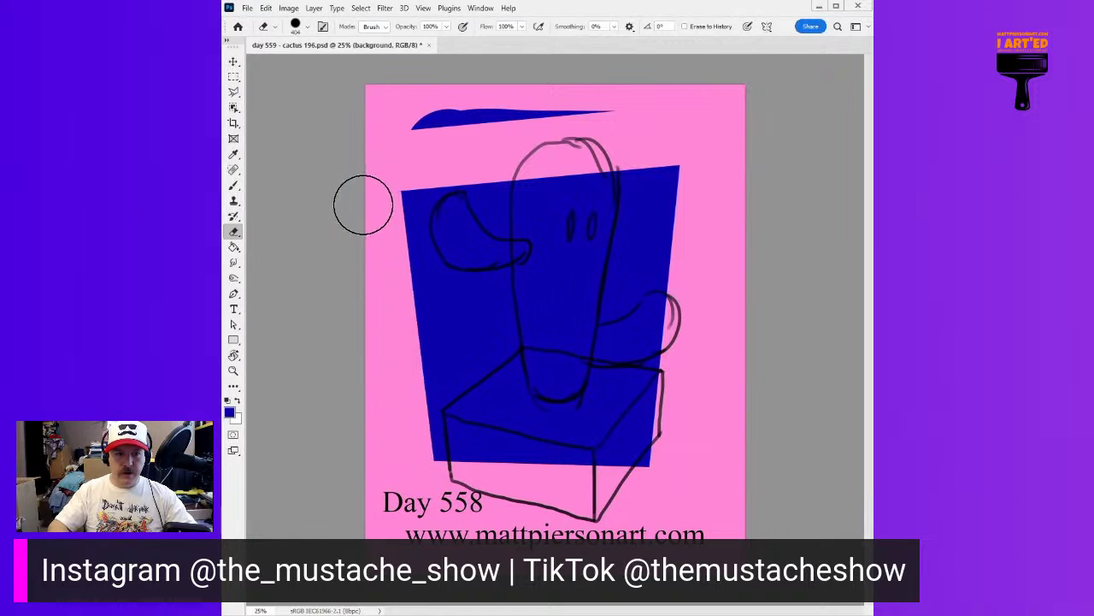
Step: Erase the leftover dark blue sliver above the trimmed block
click(631, 104)
shift+click(468, 115)
mouse_move(469, 114)
mouse_down()
mouse_move(400, 124)
mouse_move(430, 126)
mouse_up()
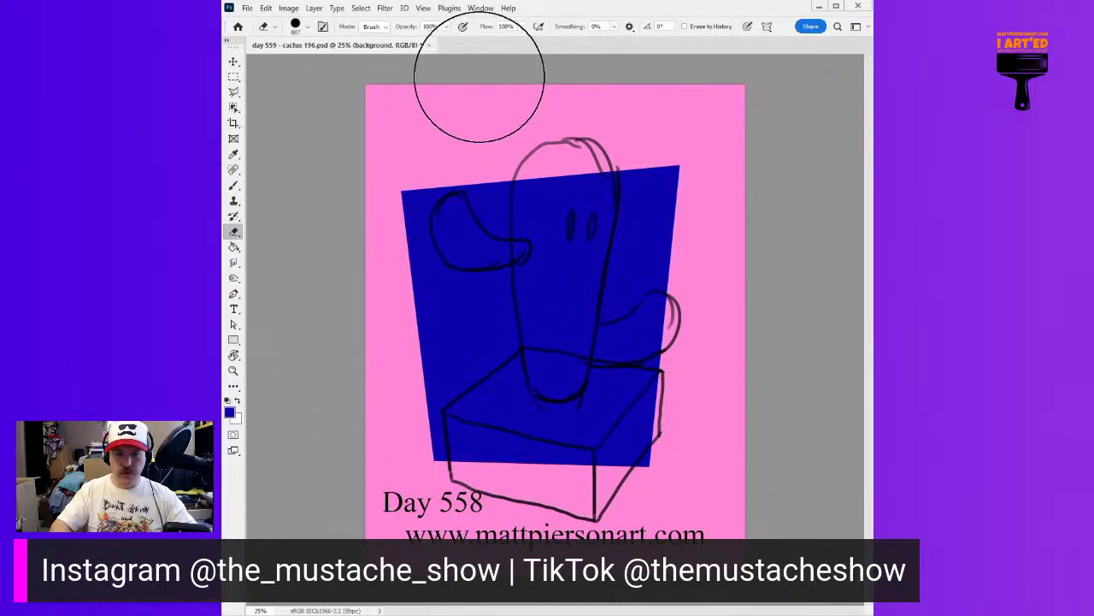
Step: Paint a pale yellow wavy band inside the blue block's upper edge with a 604 px brush, undoing a periwinkle stroke and the first yellow tries
key(b)
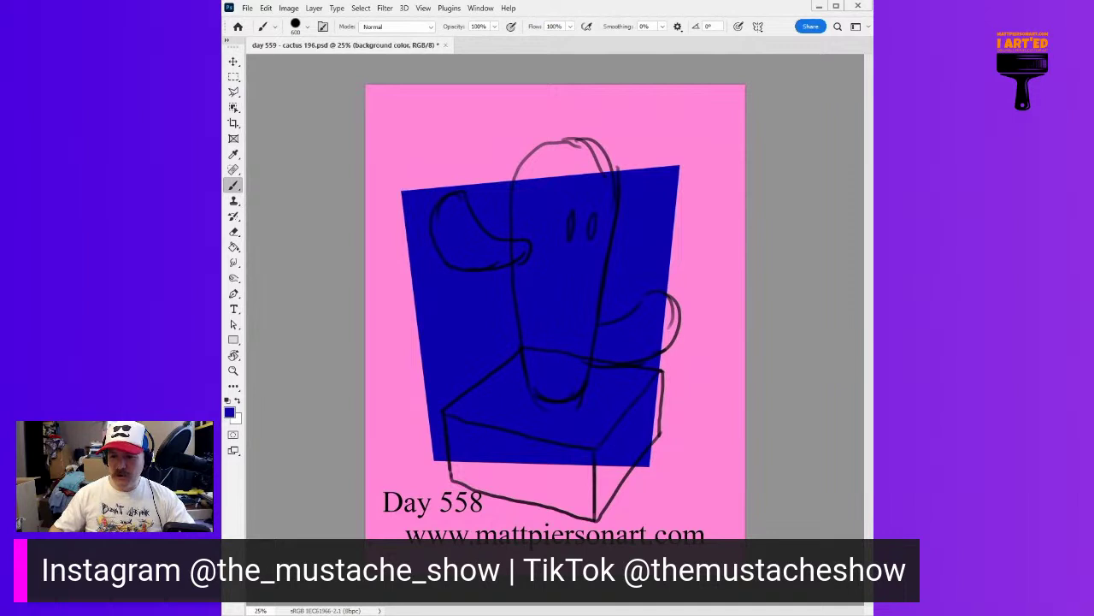
key(alt+bracketleft)
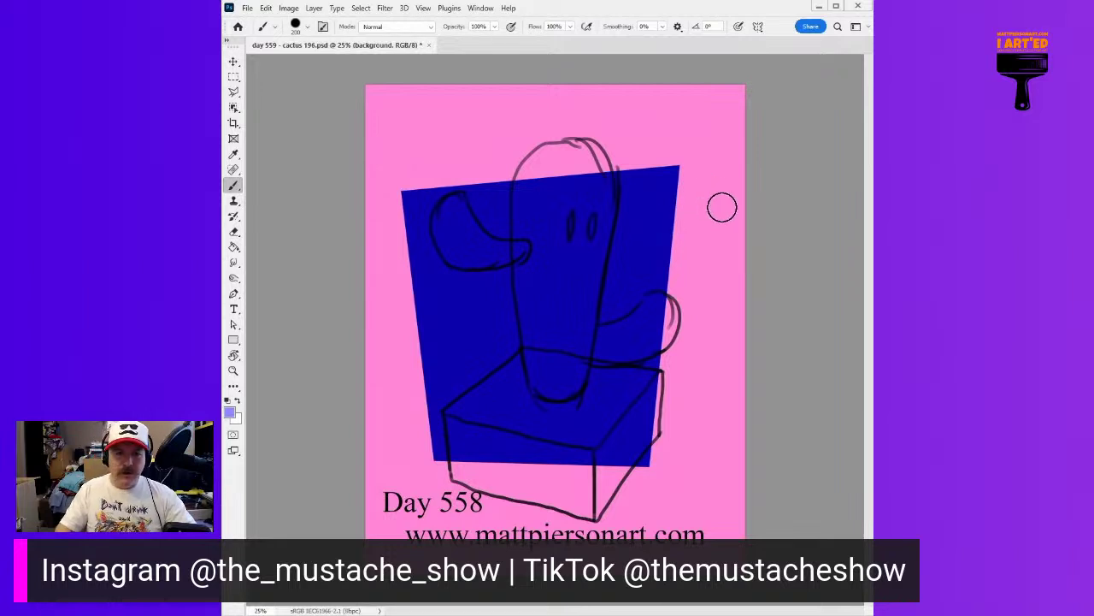
mouse_move(719, 195)
mouse_down()
mouse_move(564, 227)
mouse_move(350, 379)
mouse_up()
key(ctrl+z)
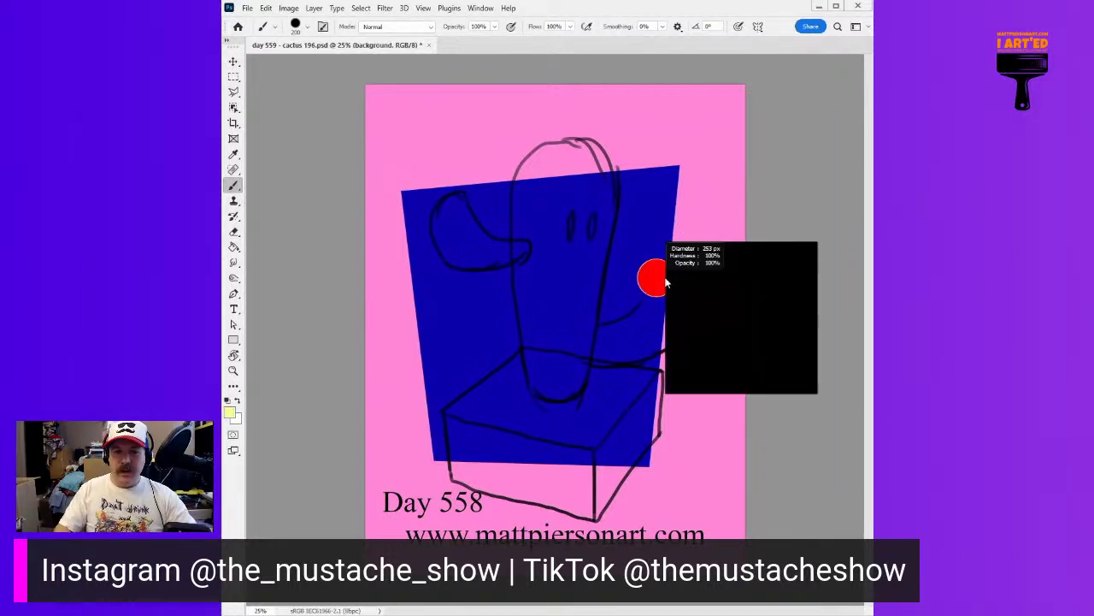
mouse_move(420, 177)
mouse_down()
mouse_move(489, 196)
mouse_move(732, 55)
mouse_up()
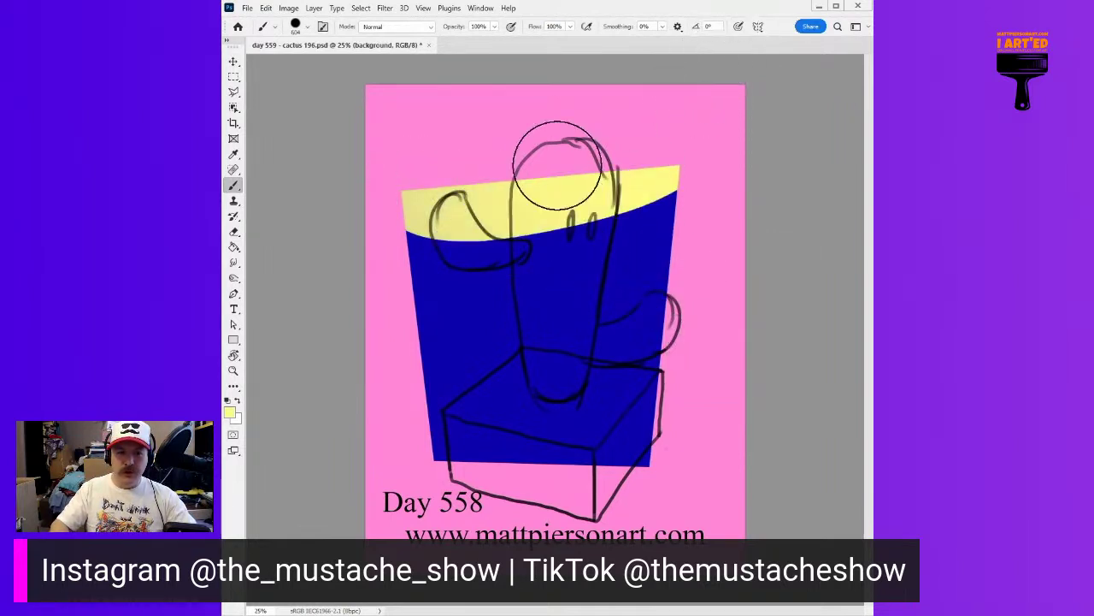
key(ctrl+z)
mouse_move(379, 176)
mouse_down()
mouse_move(530, 205)
mouse_move(763, 159)
mouse_move(406, 192)
mouse_up()
key(ctrl+z)
key(ctrl+z)
drag(676, 168, 322, 163)
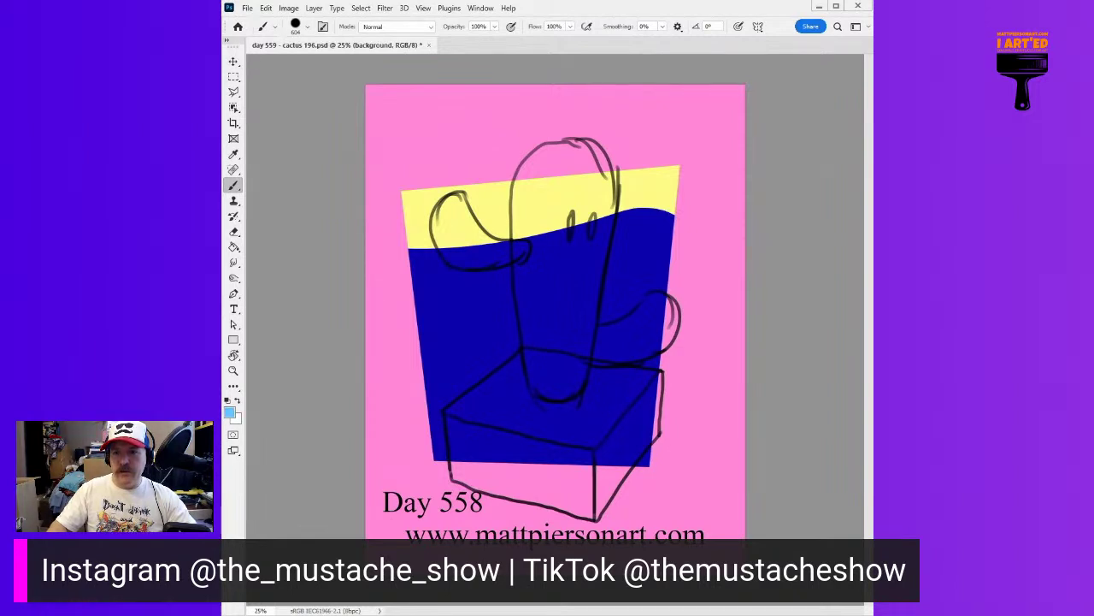
Step: Paint a light blue curved stripe diagonally across the block, from its upper right corner to its left edge, with a 133 px brush
mouse_move(684, 272)
mouse_down()
mouse_move(691, 281)
mouse_move(680, 279)
mouse_up()
drag(701, 228, 686, 196)
mouse_move(728, 152)
mouse_down()
mouse_move(633, 182)
mouse_move(394, 398)
mouse_up()
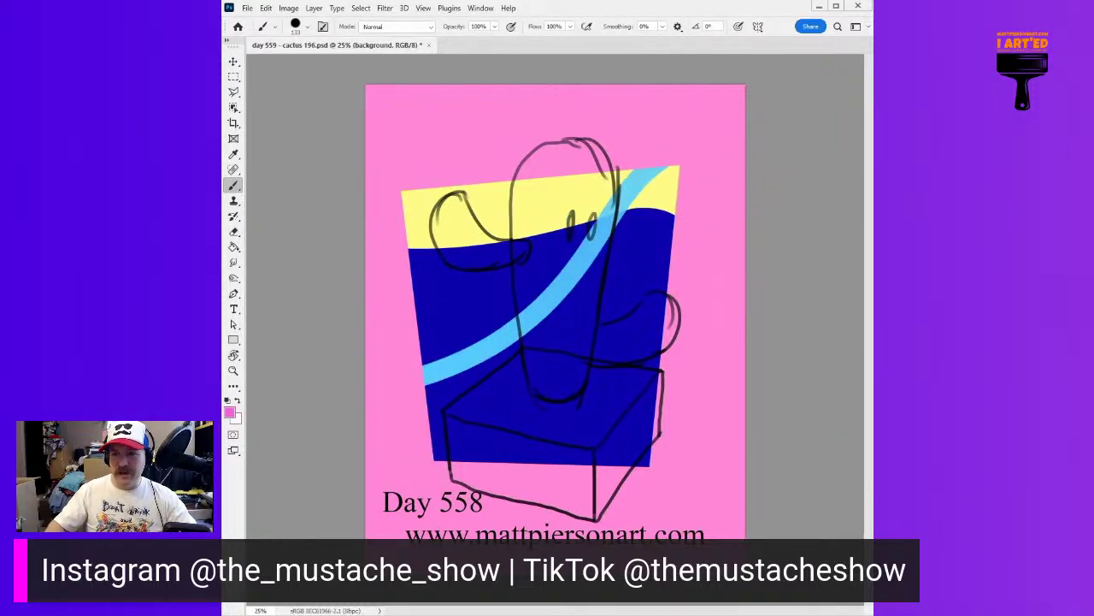
Step: Paint a magenta band along the block's lower edge and an orange-red band above it, the latter with a 392 px brush
drag(542, 391, 591, 392)
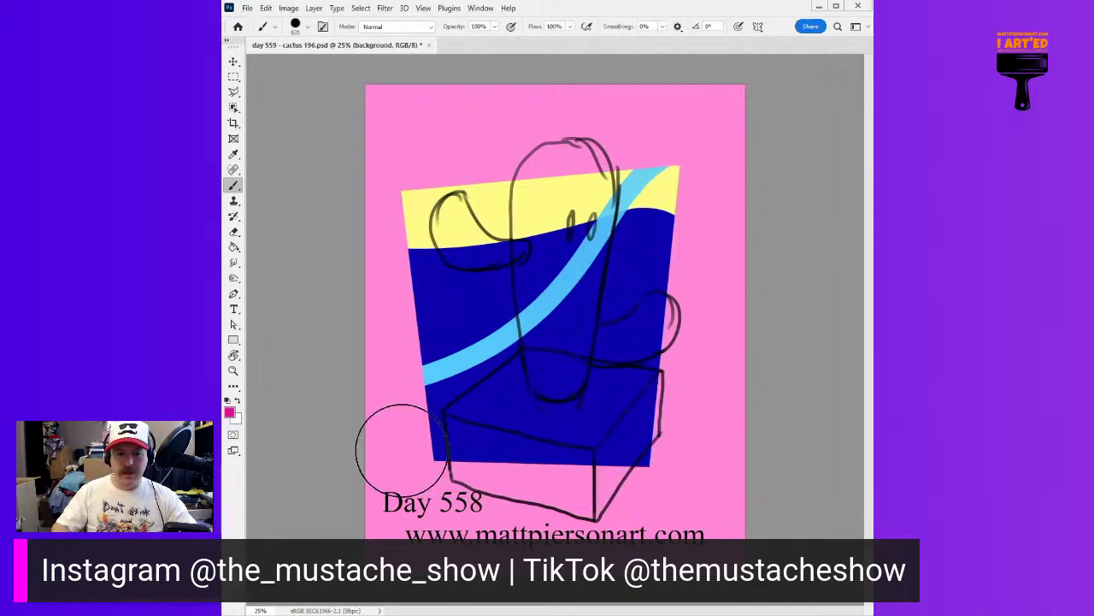
drag(403, 444, 684, 385)
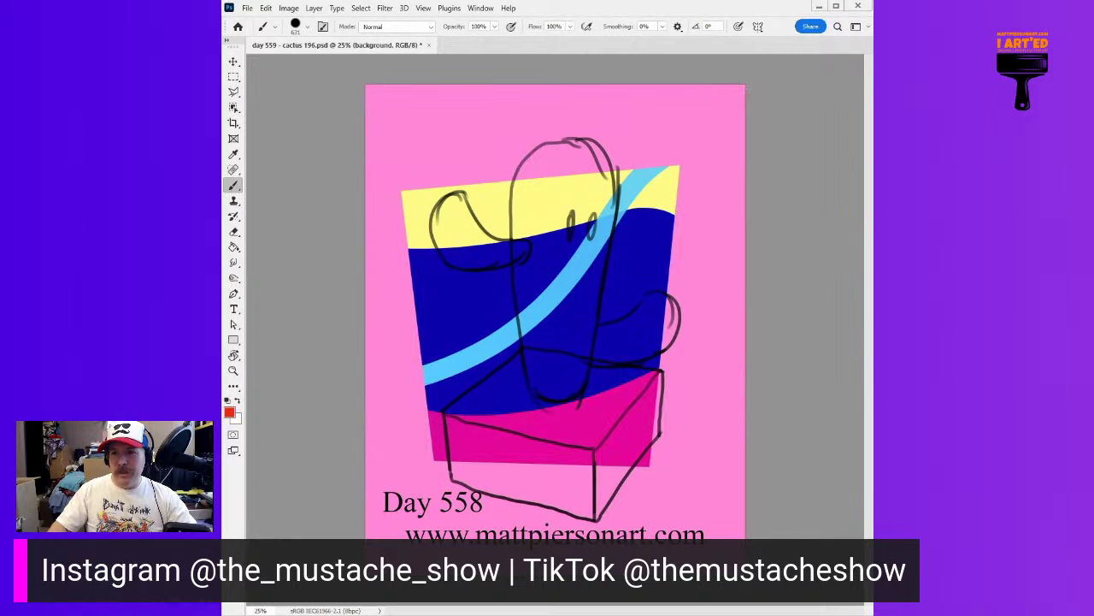
drag(564, 342, 545, 351)
mouse_move(439, 392)
mouse_down()
mouse_move(448, 400)
mouse_move(663, 349)
mouse_up()
key(ctrl+z)
drag(440, 384, 663, 346)
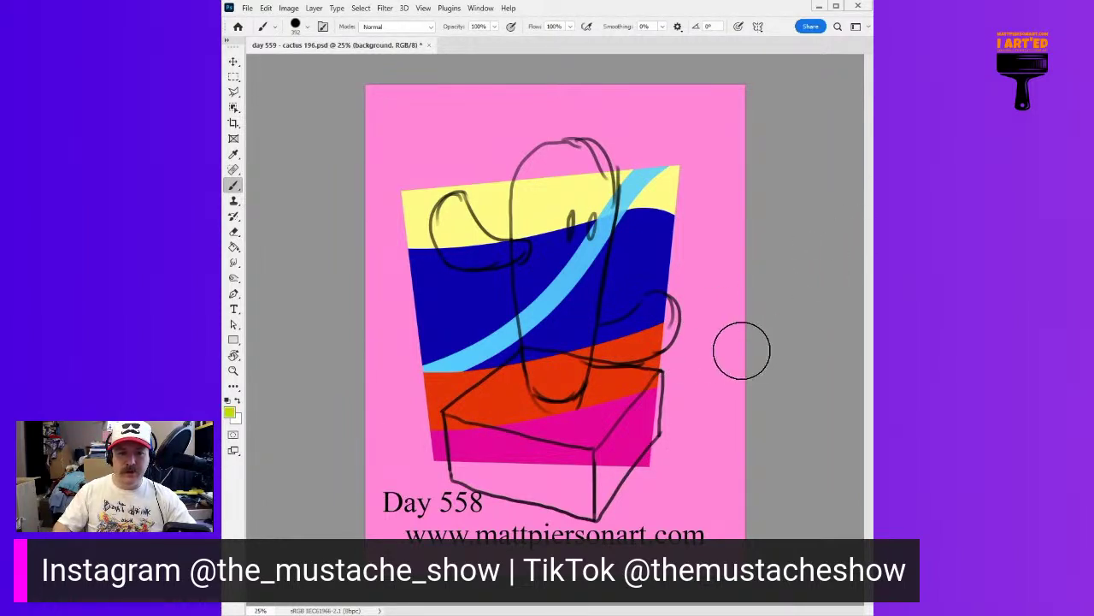
Step: Paint bright blue curved patches along the block's right edge and over its lower left corner with a 640 px brush
alt+right_click(744, 293)
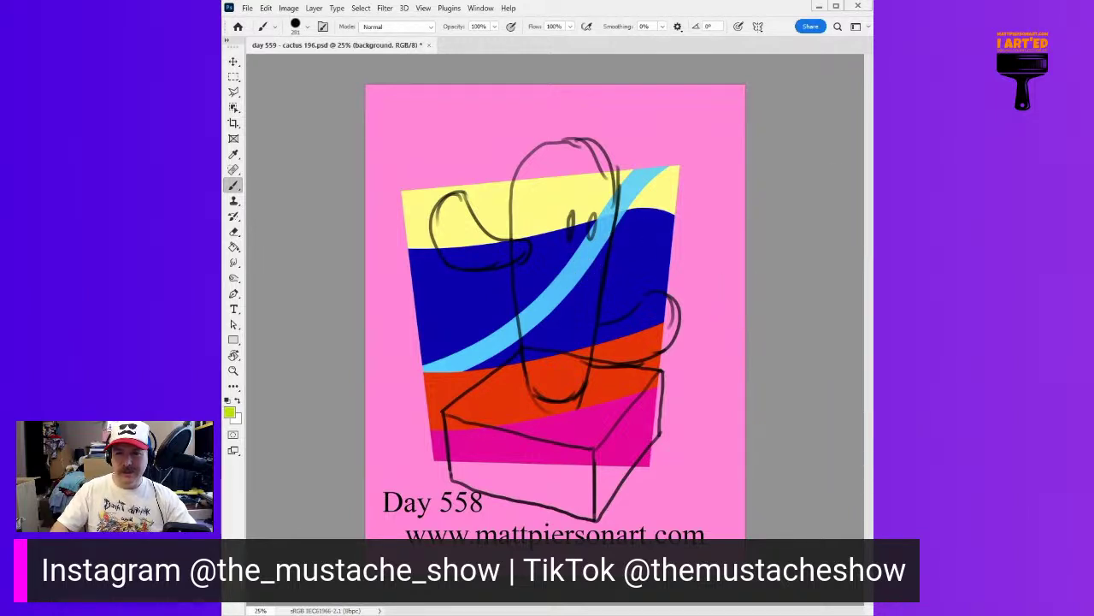
alt+right_click(672, 310)
drag(689, 134, 654, 453)
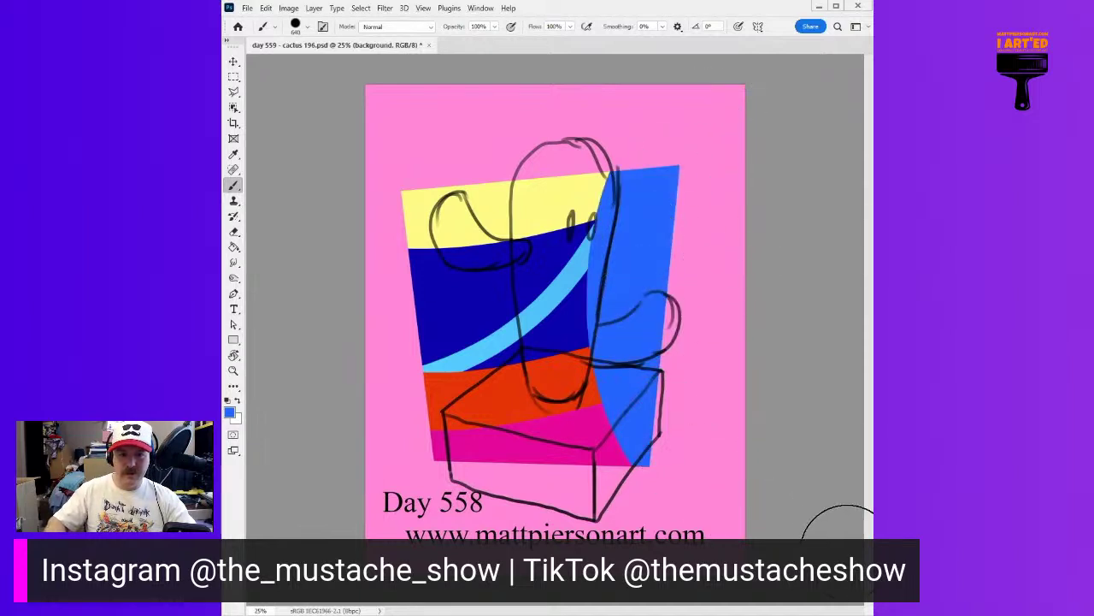
key(ctrl+z)
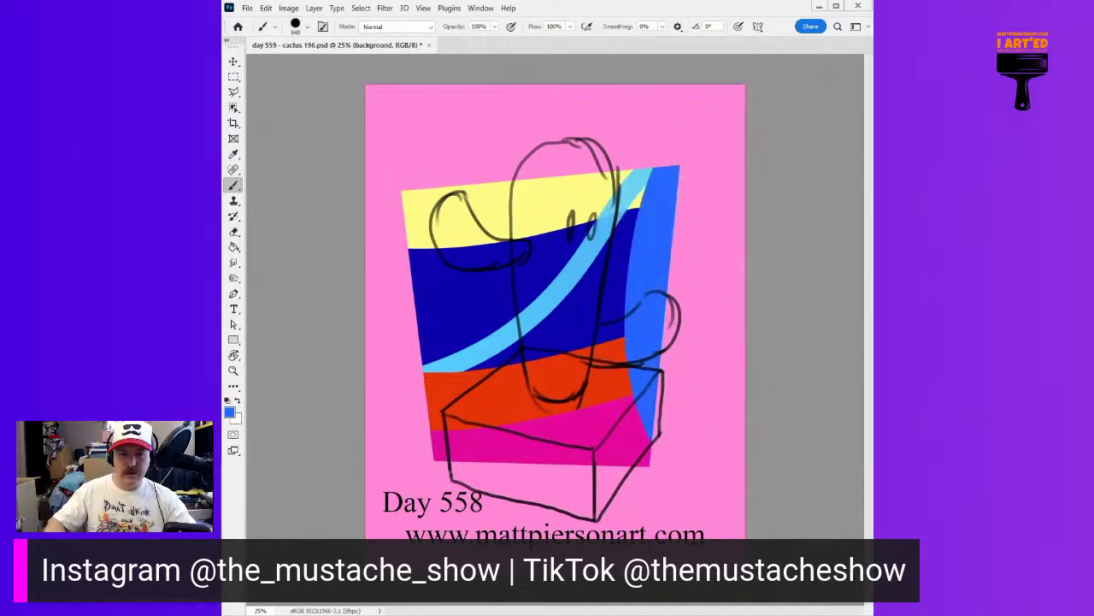
drag(363, 318, 402, 478)
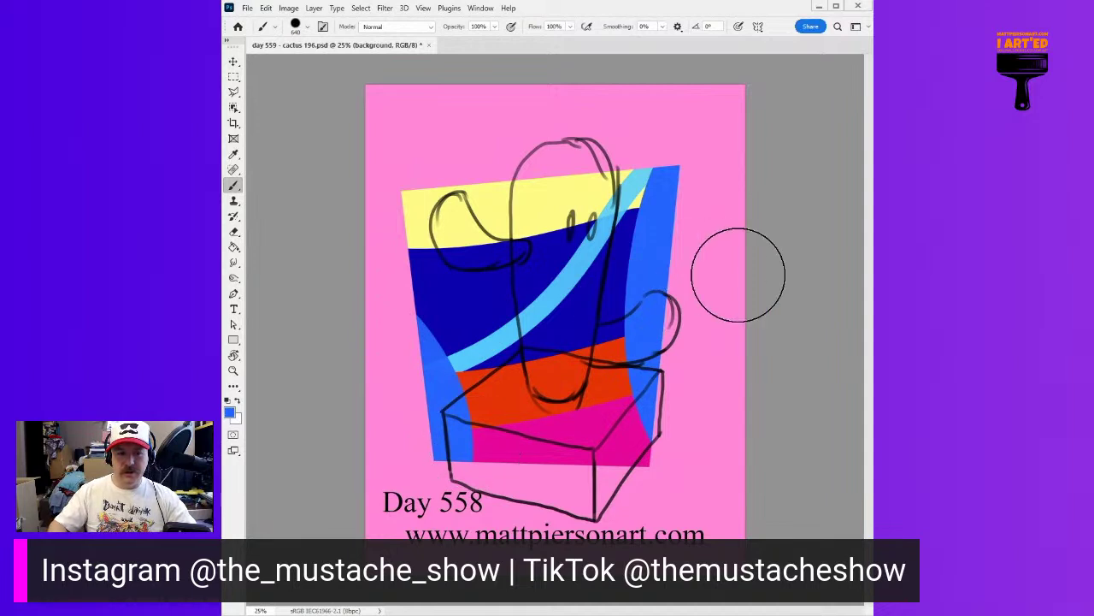
Step: Paint a lighter blue arc around the lower left bright blue patch with a 140 px brush, undoing a wider attempt first
alt+right_click(733, 313)
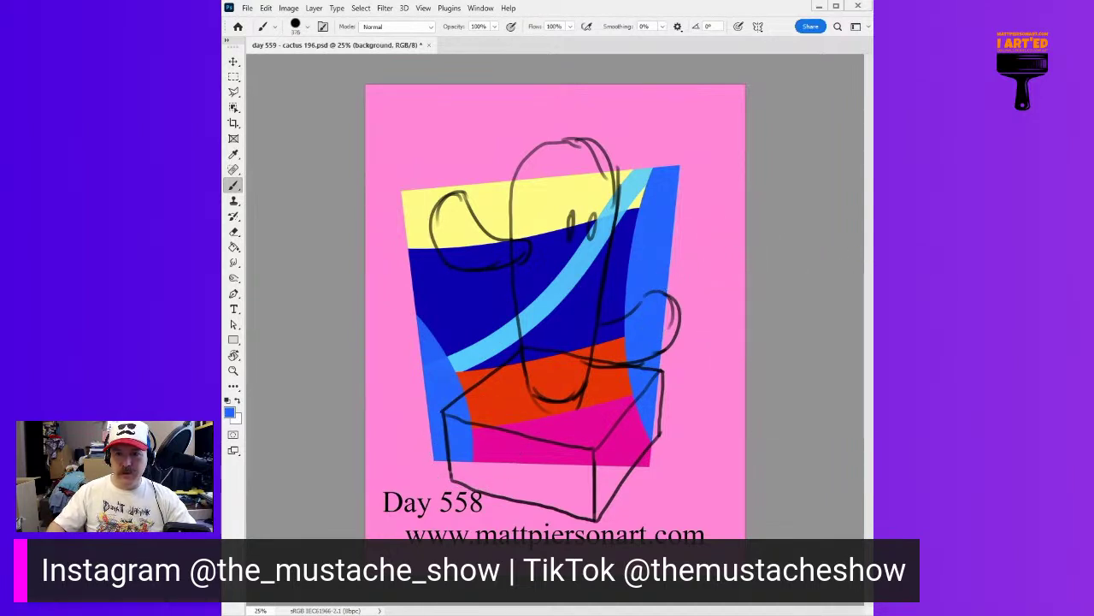
alt+right_click(603, 293)
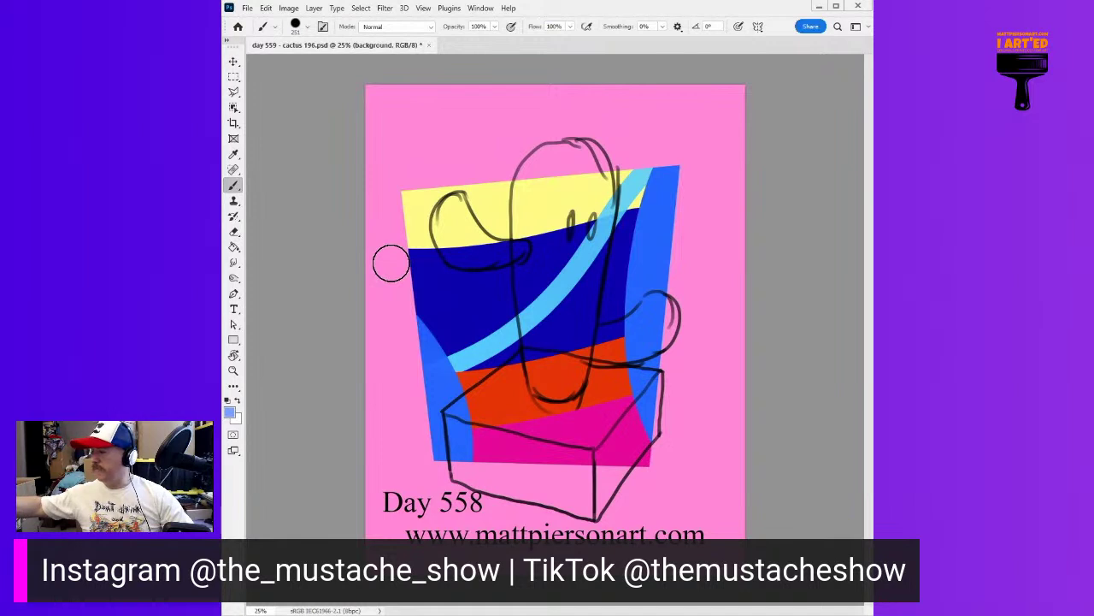
mouse_move(414, 275)
mouse_down()
mouse_move(478, 371)
mouse_move(479, 479)
mouse_up()
key(ctrl+z)
key(ctrl+shift+z)
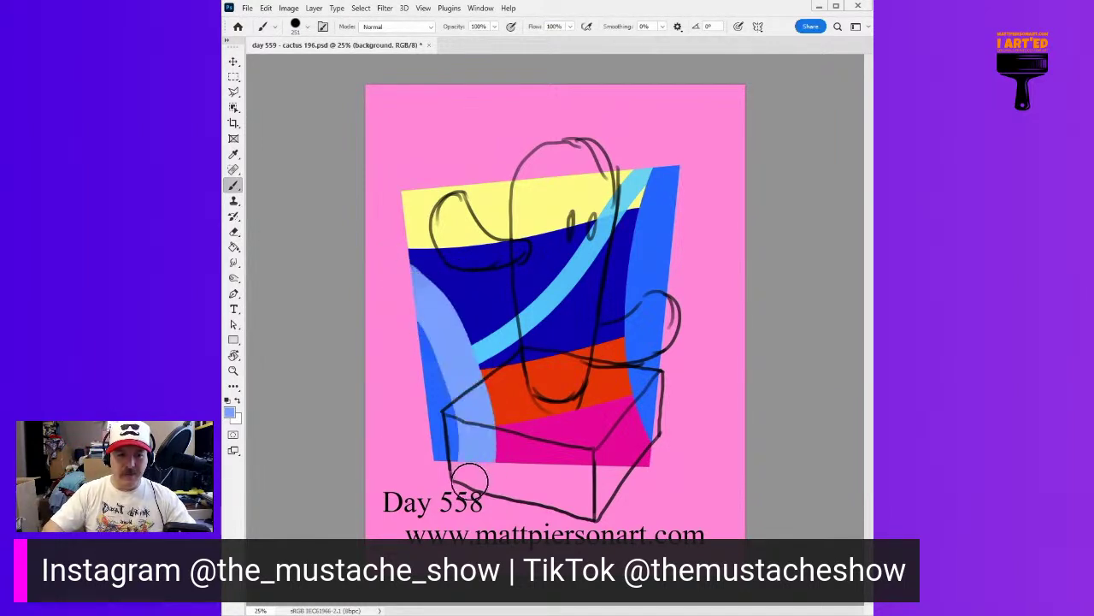
key(ctrl+z)
alt+right_click(448, 322)
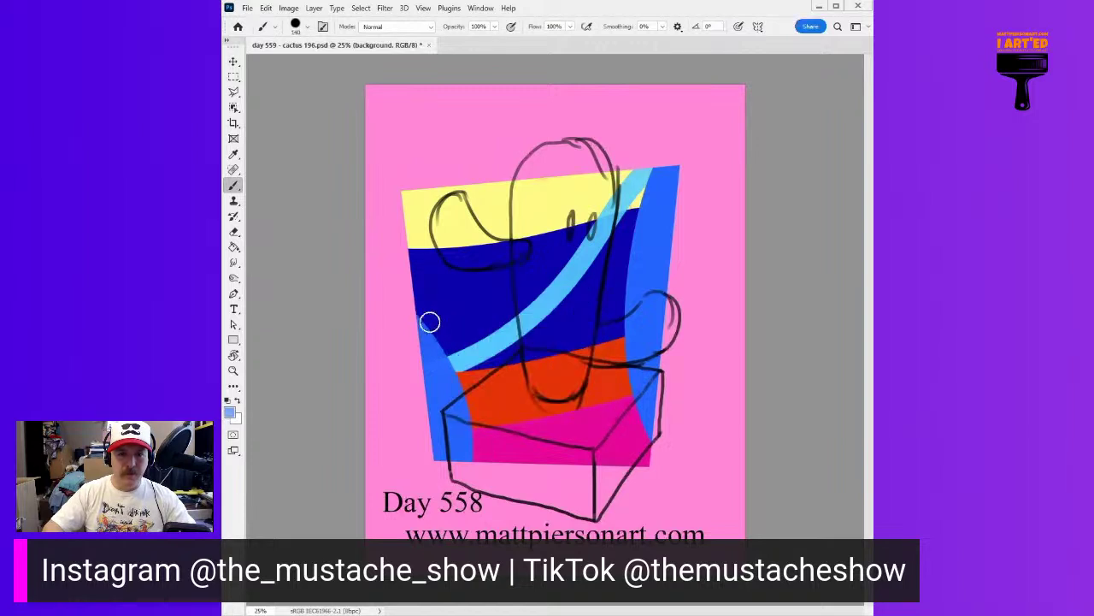
drag(417, 295, 469, 461)
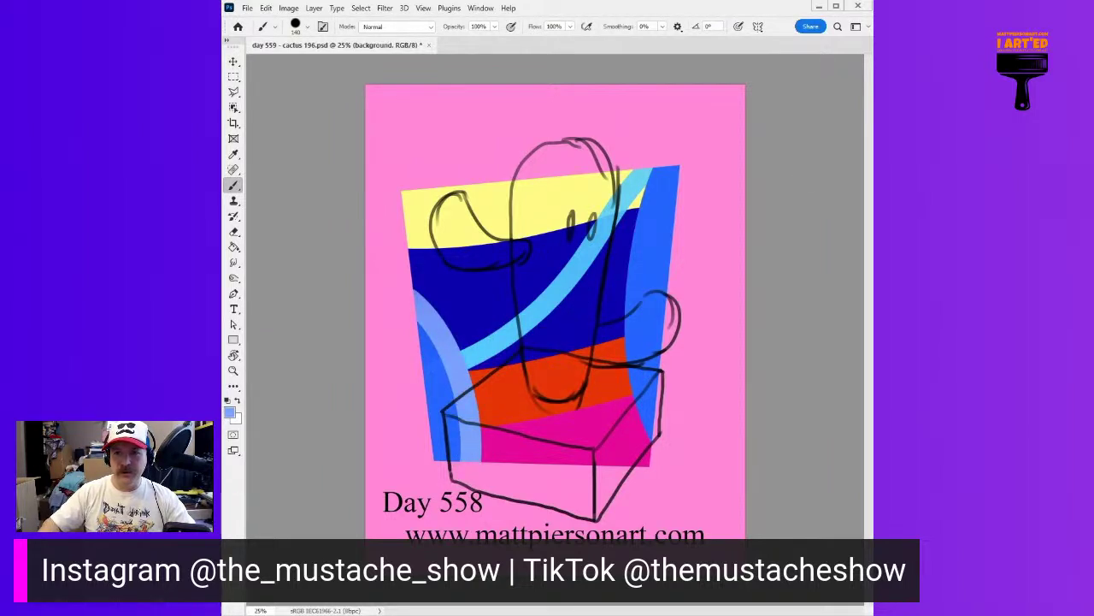
Step: Paint a thin pale blue winding line from the block's left edge down and up to its upper right with a 65 px brush
alt+right_click(479, 305)
mouse_move(413, 283)
mouse_down()
mouse_move(458, 323)
mouse_move(483, 423)
mouse_up()
key(ctrl+z)
mouse_move(411, 252)
mouse_down()
mouse_move(470, 304)
mouse_move(677, 182)
mouse_up()
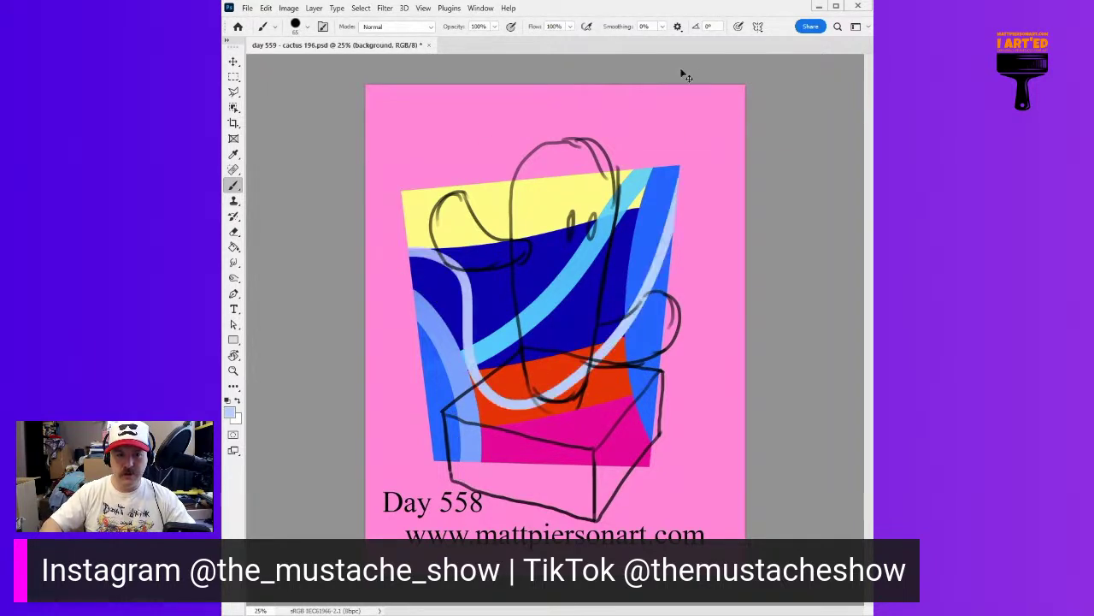
Step: Undo the thin pale blue winding line across the block and fit the whole picture back in view at 25%
key(z)
key(ctrl+z)
drag(443, 295, 678, 184)
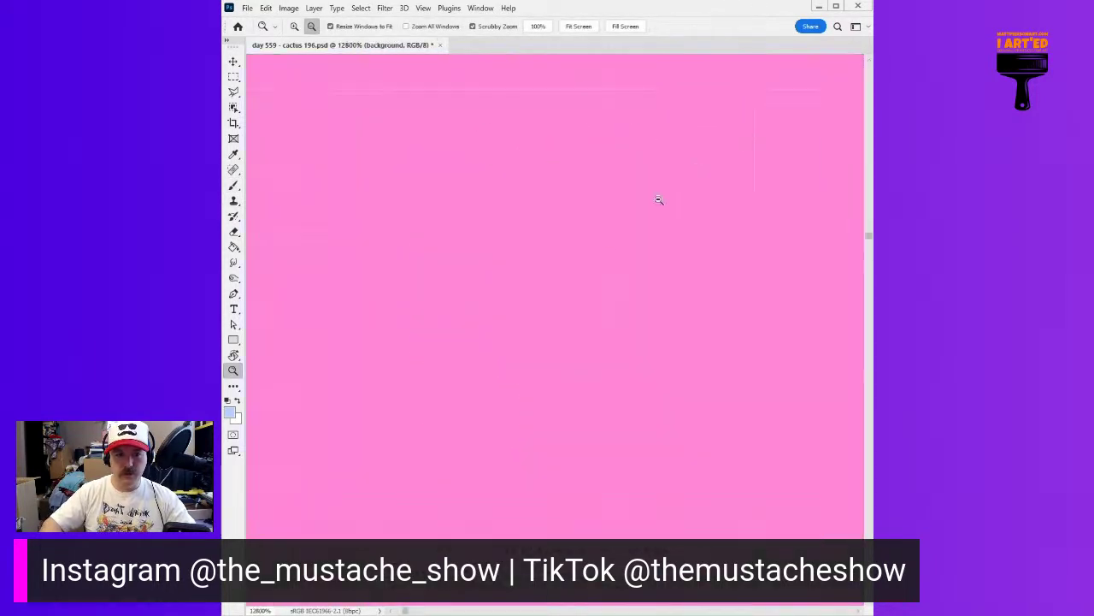
drag(665, 289, 516, 325)
drag(753, 278, 689, 269)
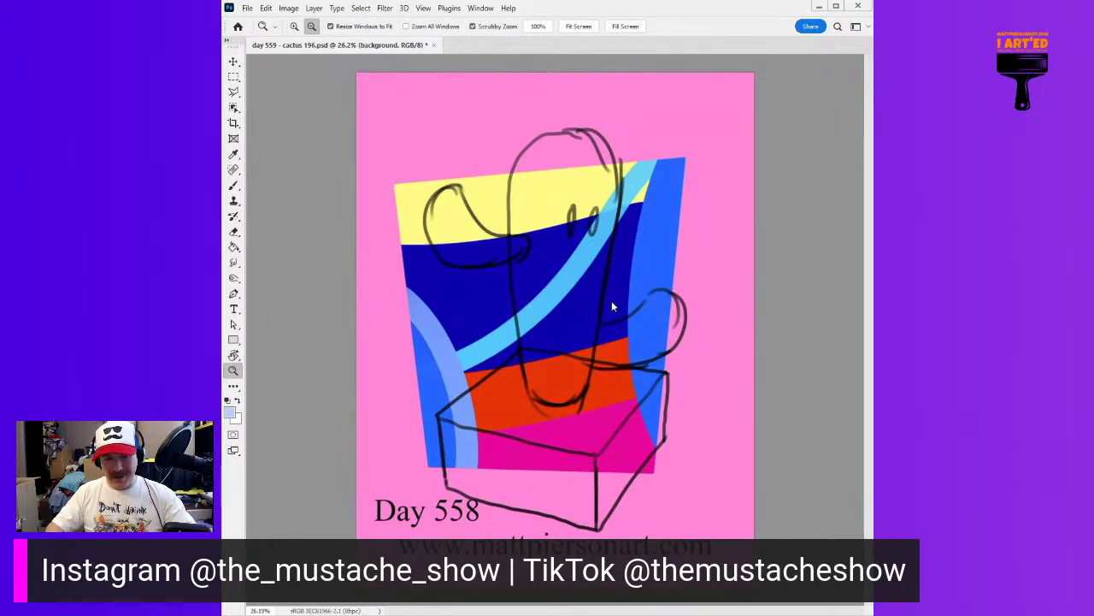
alt+click(684, 260)
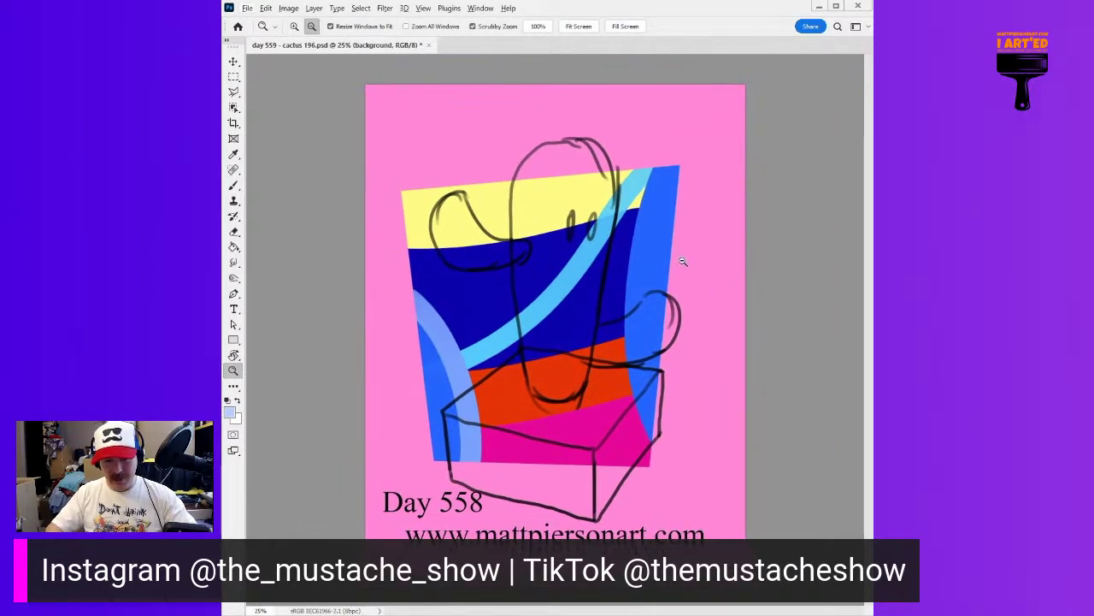
Step: Paint a rough dark red fill over the whole sketched box on the pot layer, undoing the first stroke
key(b)
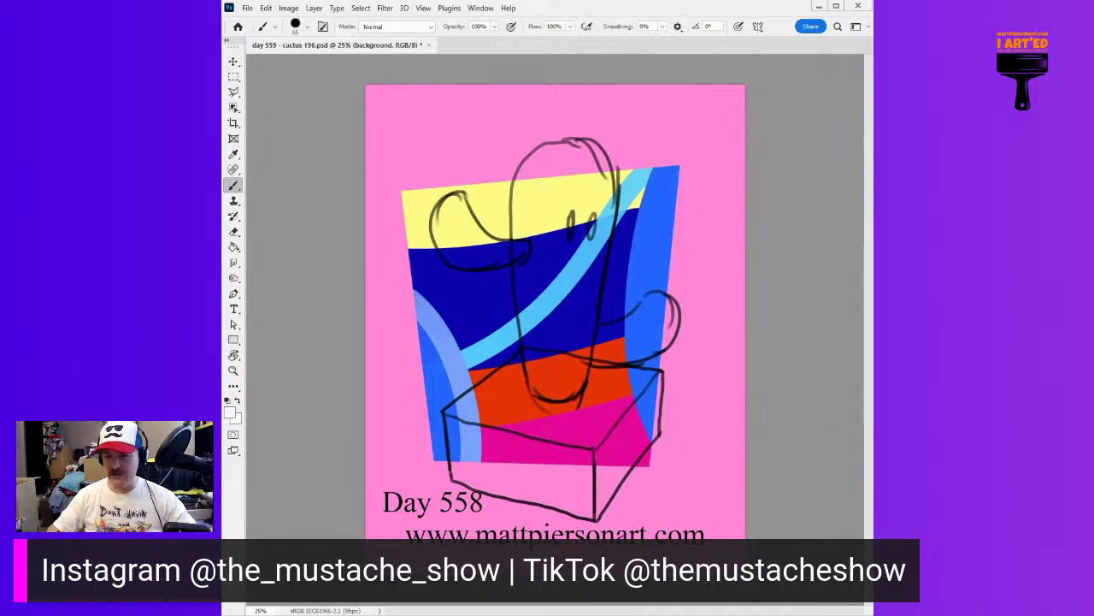
key(alt+])
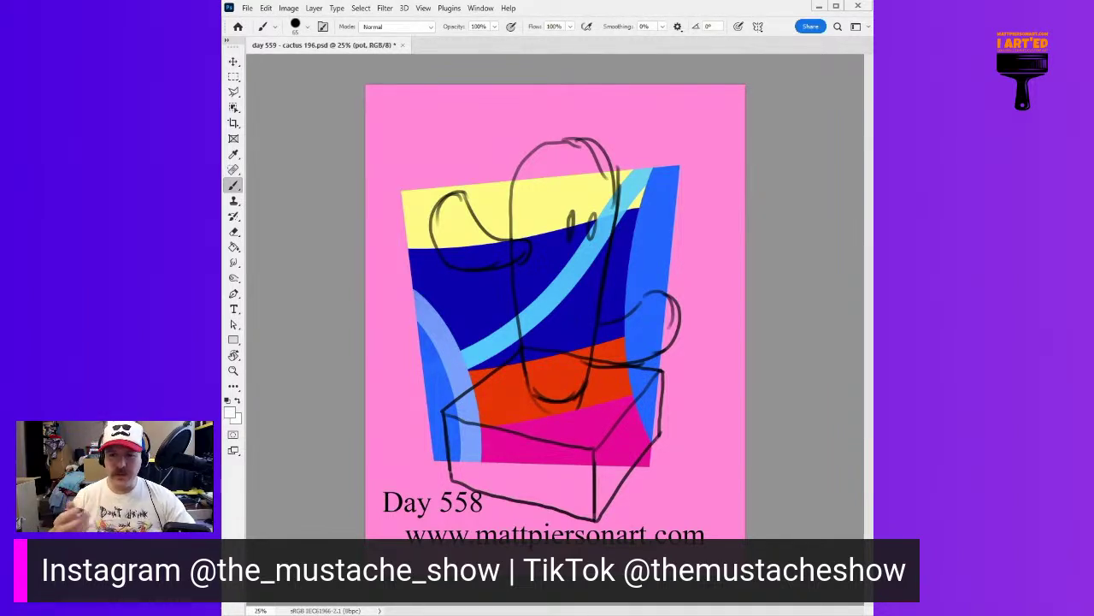
drag(664, 398, 661, 441)
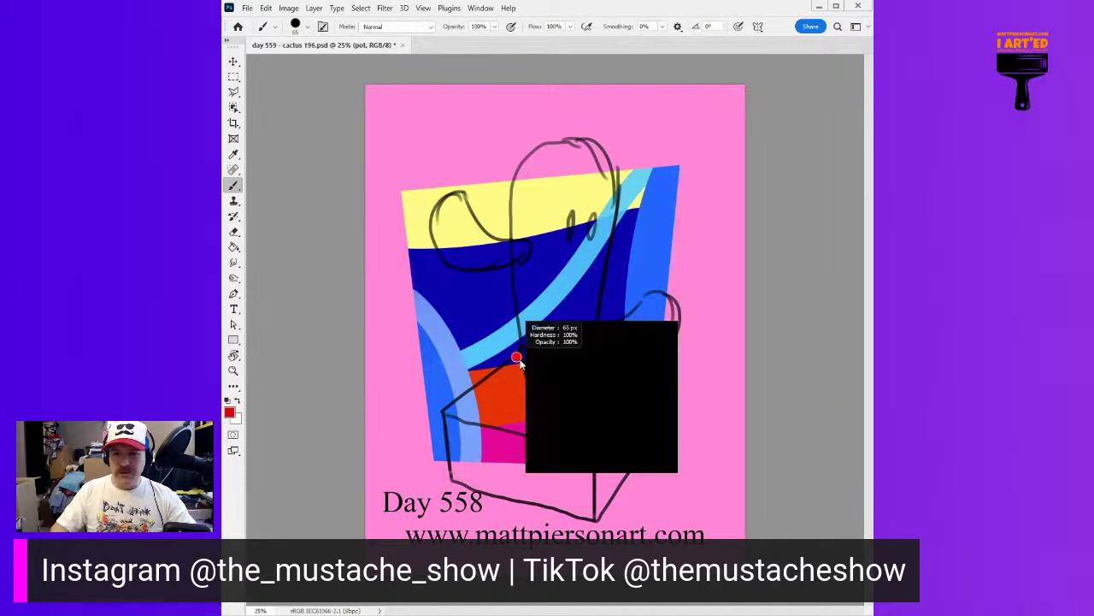
drag(455, 402, 464, 451)
key(ctrl+z)
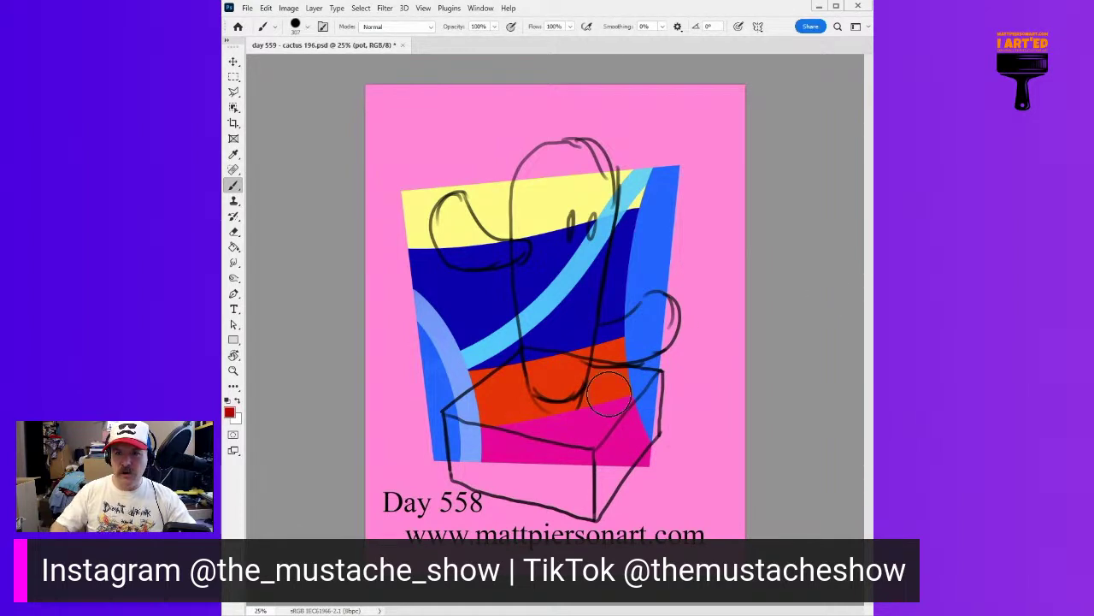
mouse_move(475, 408)
mouse_down()
mouse_move(481, 488)
mouse_move(606, 502)
mouse_move(674, 396)
mouse_move(544, 370)
mouse_move(498, 398)
mouse_move(534, 424)
mouse_move(579, 420)
mouse_move(570, 444)
mouse_move(598, 458)
mouse_up()
Step: Erase the dark red paint outside the sketched box outline with a 395 px eraser
key(e)
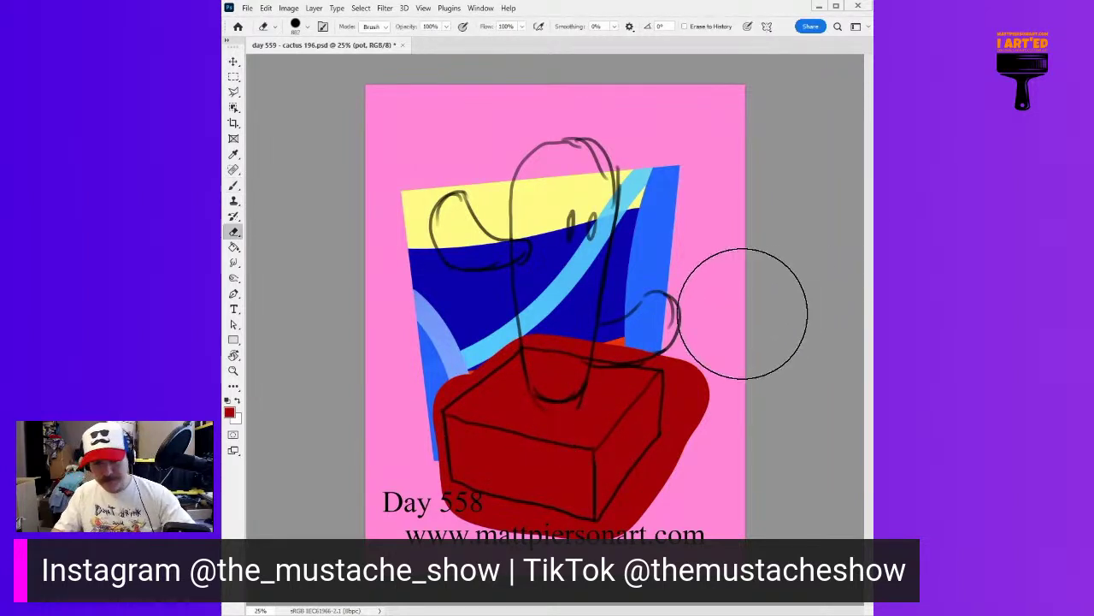
drag(708, 306, 660, 307)
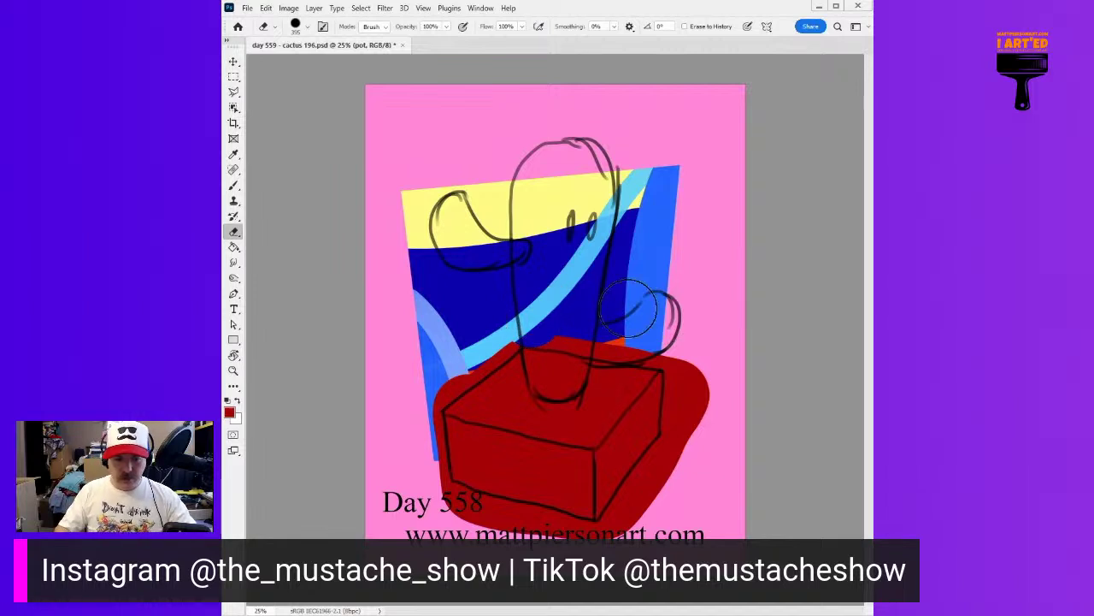
mouse_move(680, 345)
mouse_down()
mouse_move(693, 375)
mouse_move(693, 471)
mouse_move(681, 453)
mouse_move(619, 536)
mouse_move(461, 522)
mouse_move(437, 509)
mouse_move(414, 517)
mouse_move(419, 364)
mouse_move(425, 387)
mouse_move(533, 295)
mouse_up()
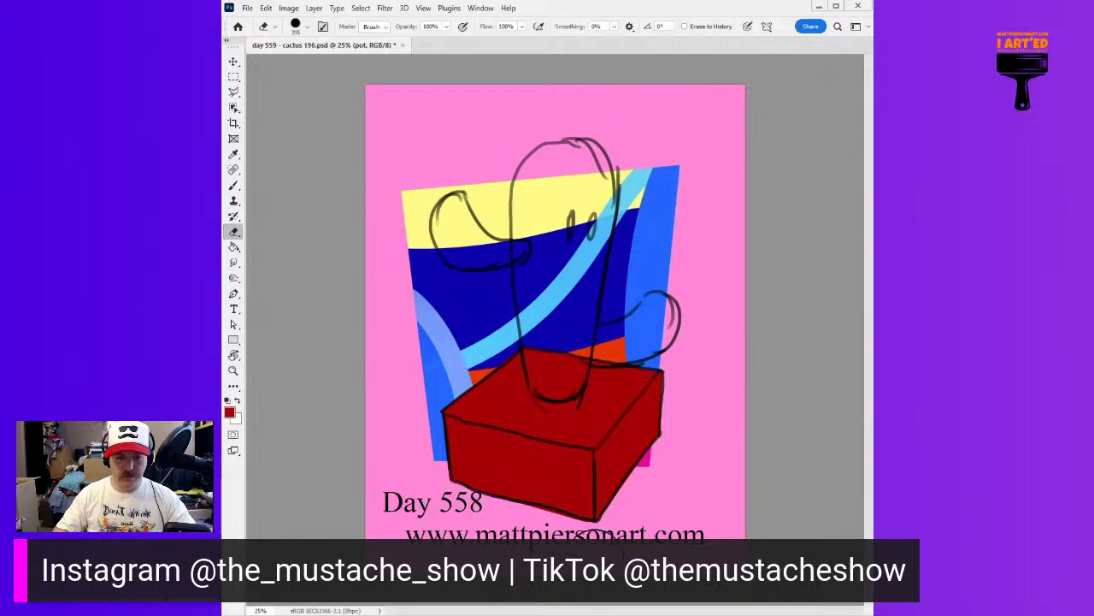
drag(603, 527, 469, 534)
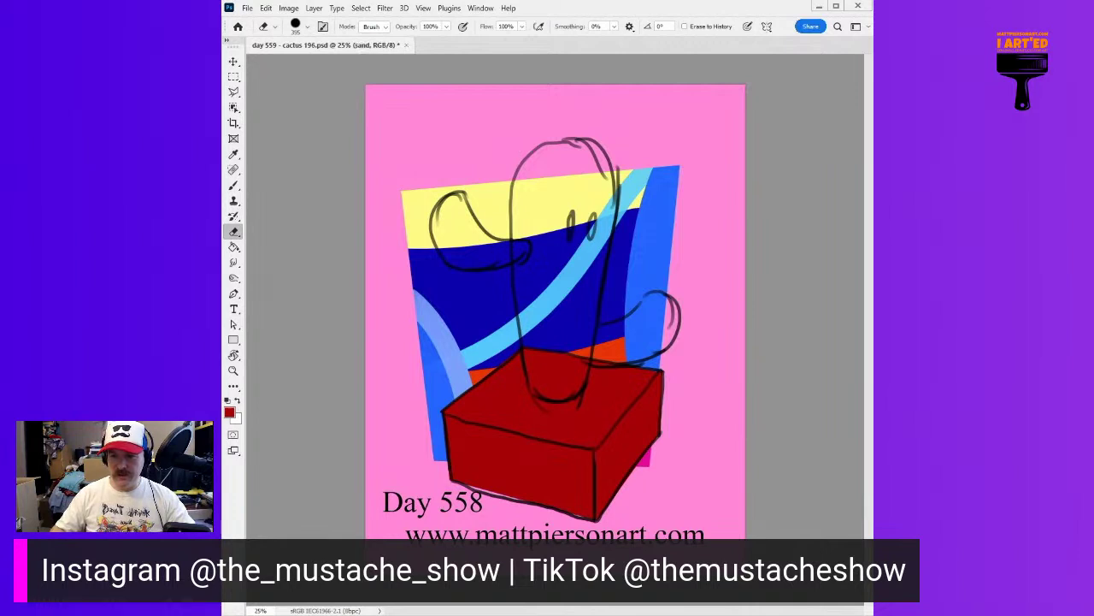
Step: Paint mustard yellow sand over the box top on the sand layer and erase it back to leave an even red rim
key(b)
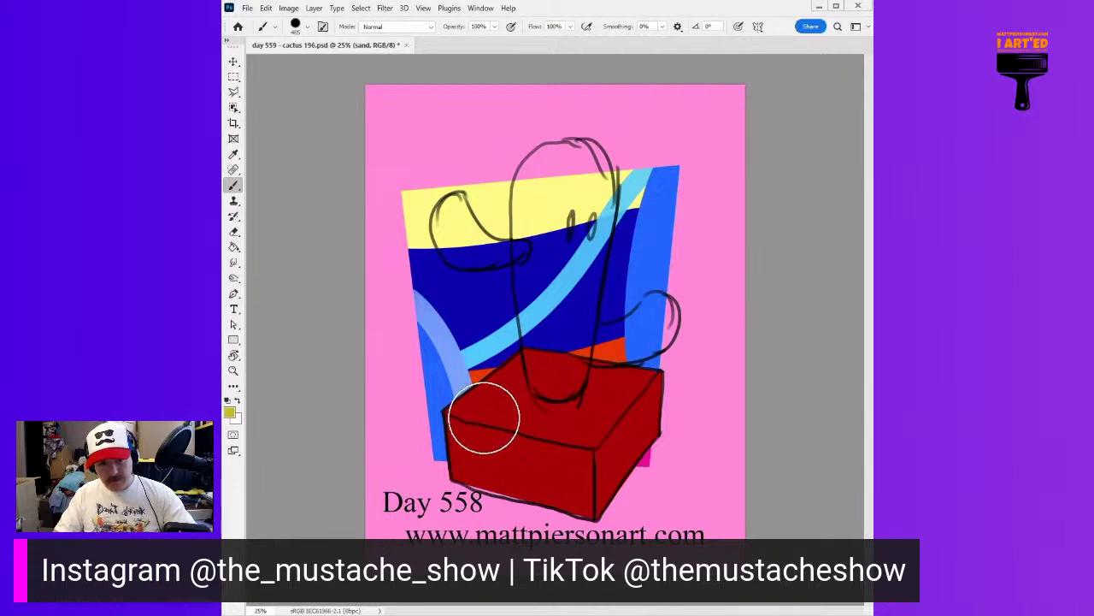
mouse_move(475, 419)
mouse_down()
mouse_move(549, 363)
mouse_move(631, 375)
mouse_move(578, 441)
mouse_move(502, 420)
mouse_move(552, 414)
mouse_up()
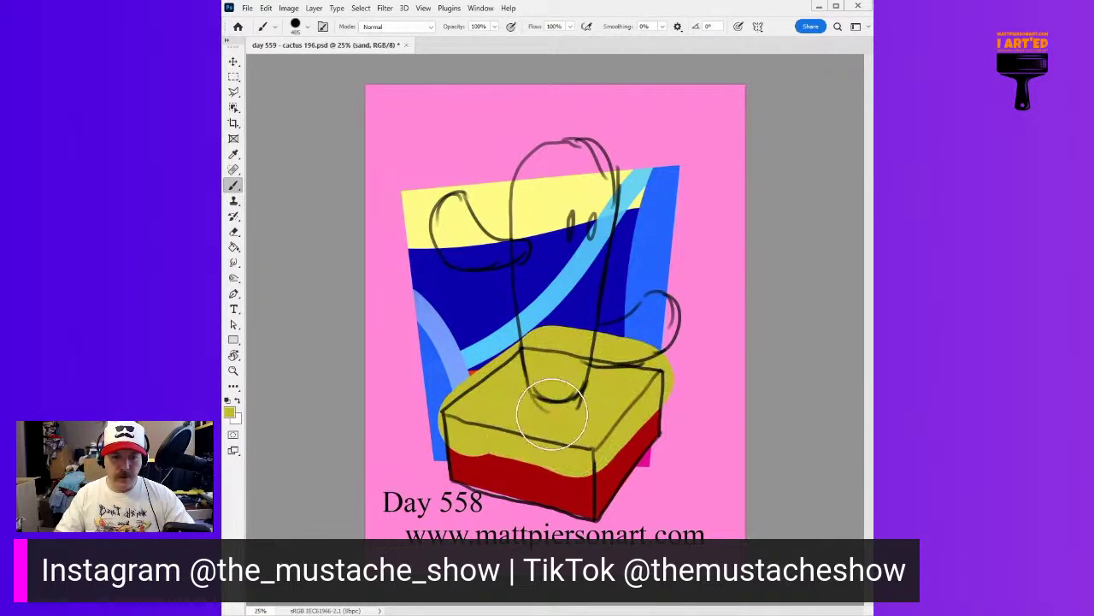
key(e)
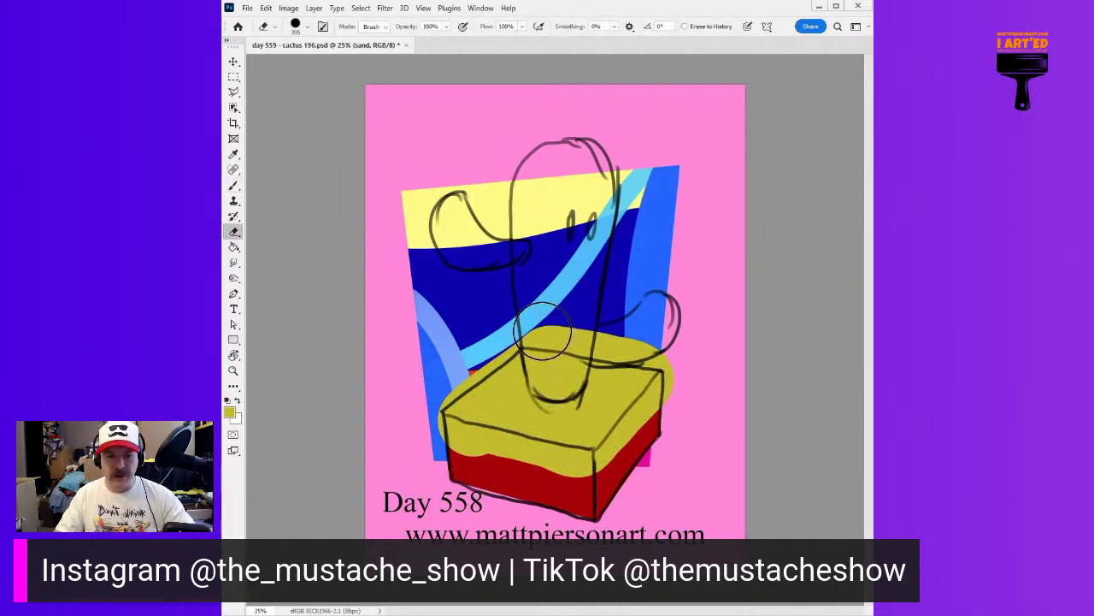
drag(543, 333, 539, 342)
mouse_move(665, 353)
mouse_down()
mouse_move(696, 370)
mouse_move(627, 477)
mouse_move(614, 463)
mouse_move(615, 480)
mouse_move(586, 474)
mouse_up()
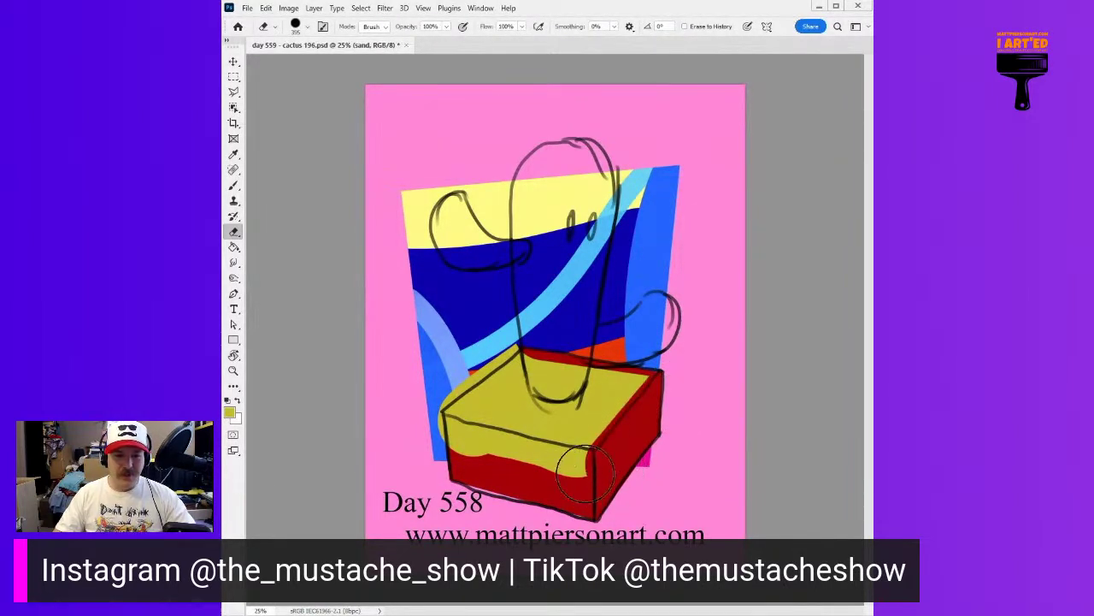
mouse_move(438, 437)
mouse_down()
mouse_move(421, 464)
mouse_move(412, 415)
mouse_move(430, 387)
mouse_move(537, 315)
mouse_move(441, 387)
mouse_move(425, 359)
mouse_up()
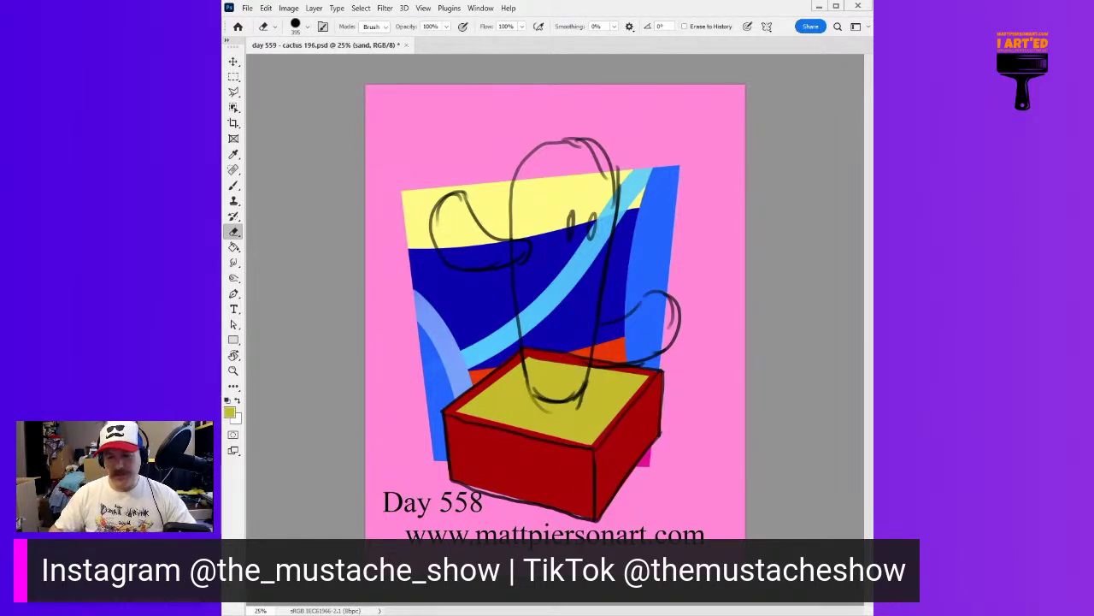
Step: Paint the cactus trunk bright green on the cactus layer with a 265 px brush, following the sketch outline
key(b)
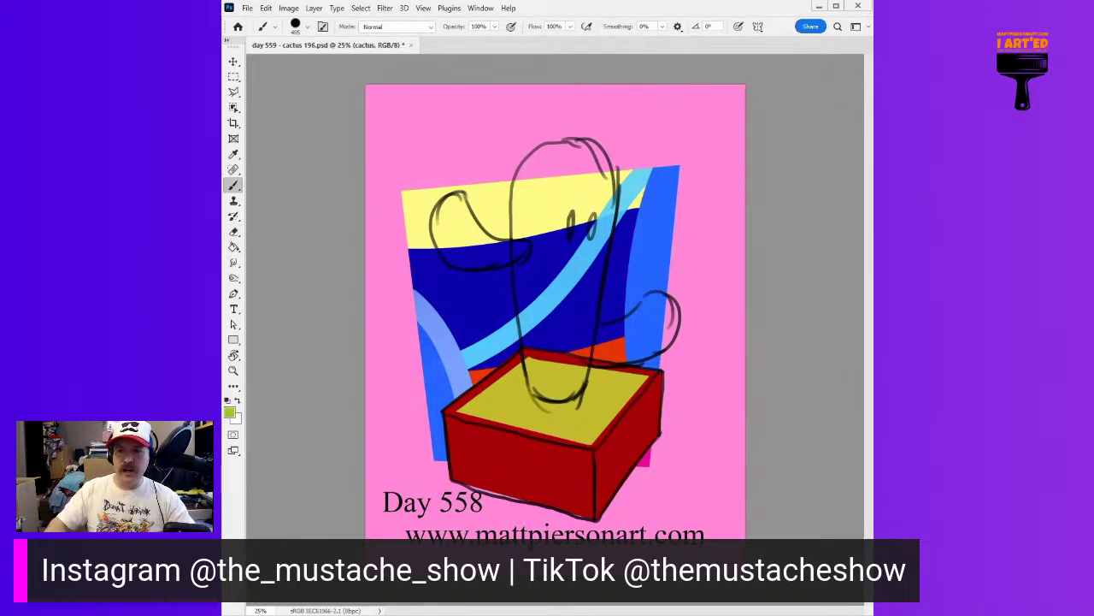
alt+right_click(553, 338)
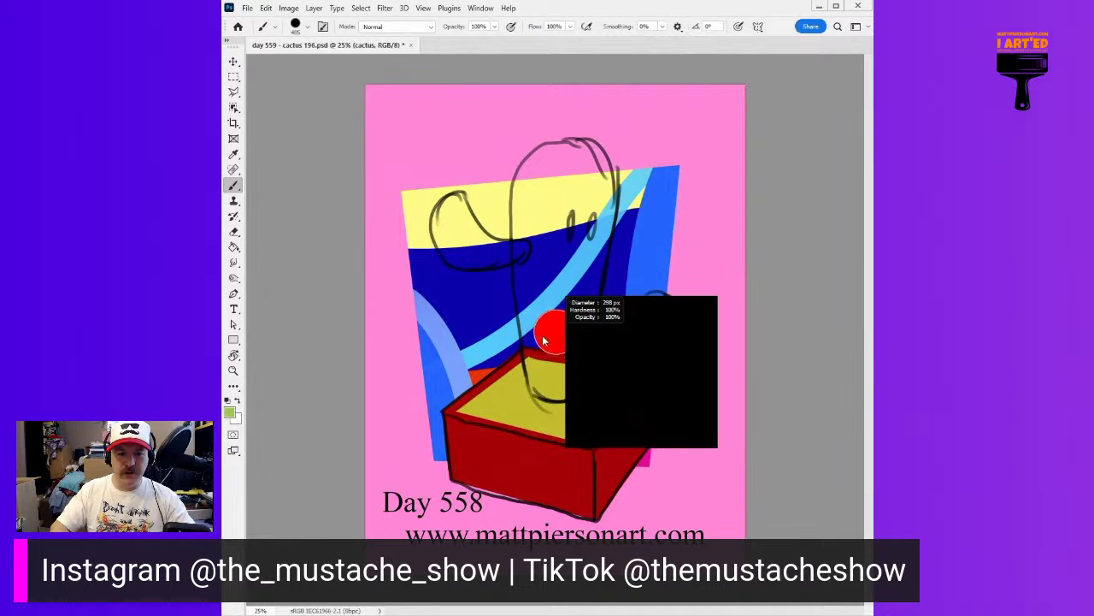
mouse_move(542, 340)
mouse_down()
mouse_move(549, 382)
mouse_move(543, 334)
mouse_up()
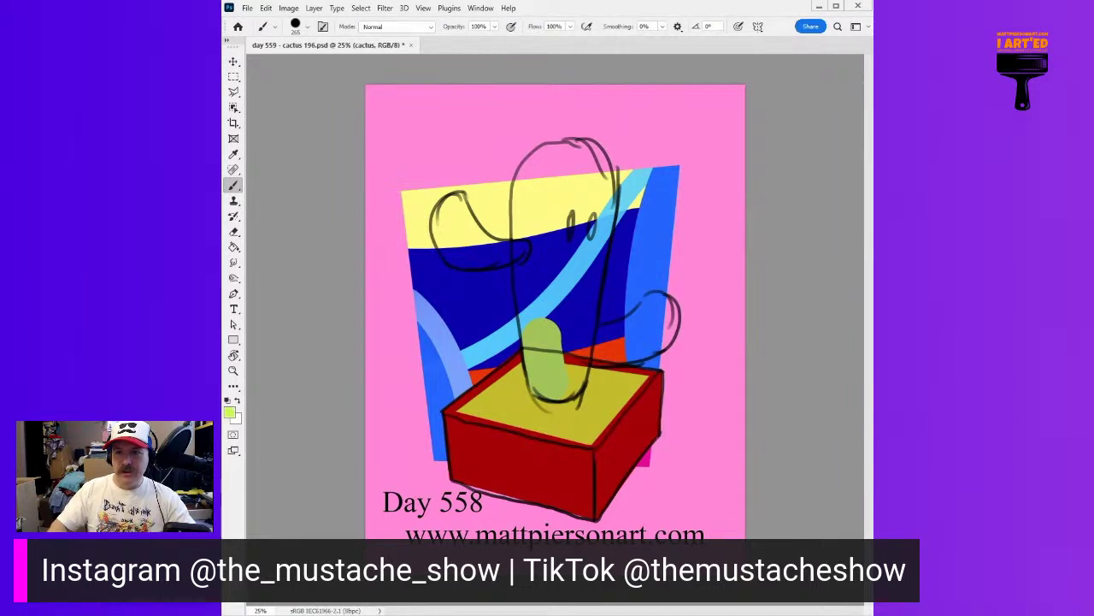
mouse_move(535, 327)
mouse_down()
mouse_move(546, 380)
mouse_move(532, 195)
mouse_move(580, 159)
mouse_move(593, 229)
mouse_move(566, 381)
mouse_move(552, 373)
mouse_move(533, 206)
mouse_move(539, 167)
mouse_move(585, 164)
mouse_move(564, 186)
mouse_move(553, 280)
mouse_move(528, 227)
mouse_move(530, 188)
mouse_move(556, 158)
mouse_move(593, 163)
mouse_move(600, 198)
mouse_move(573, 292)
mouse_move(596, 190)
mouse_move(561, 381)
mouse_move(579, 321)
mouse_move(573, 215)
mouse_up()
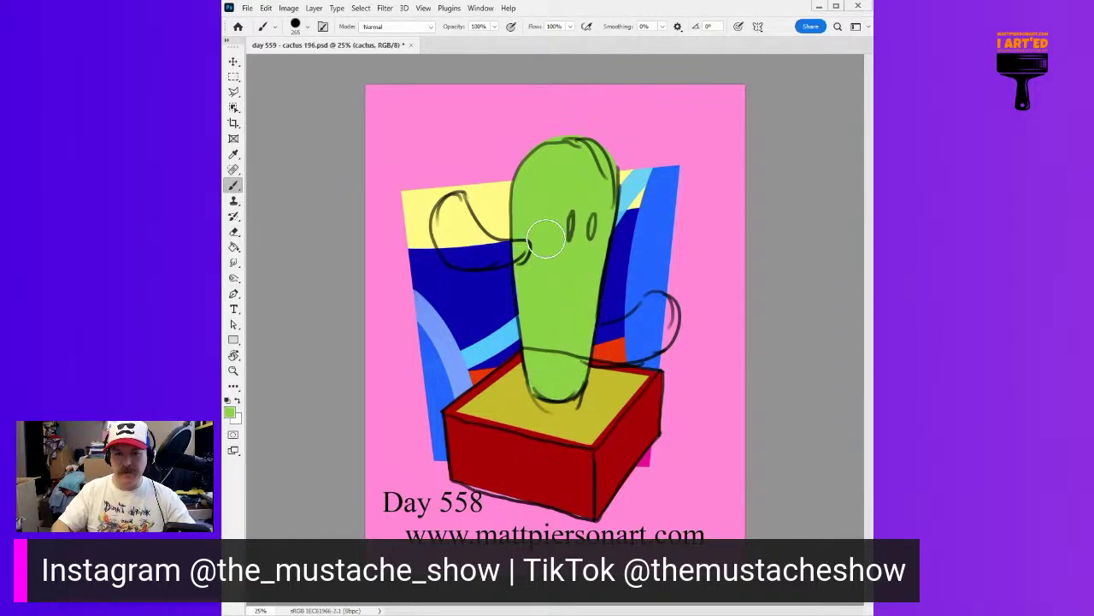
Step: Paint the cactus's lower right and upper left arms in the same green with a 132 px brush, redoing the left arm once
alt+right_click(564, 306)
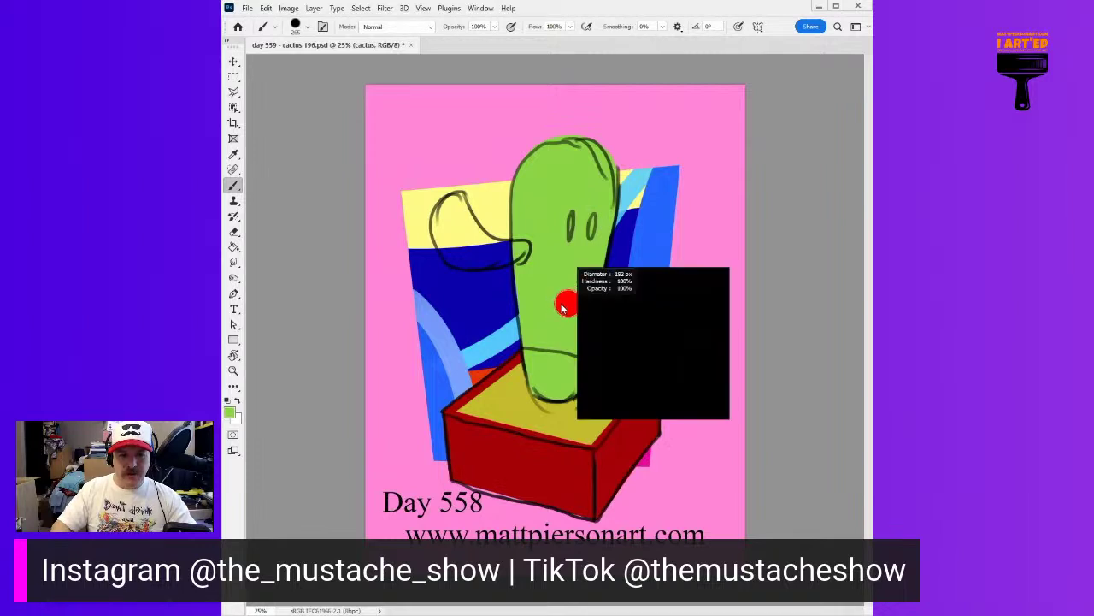
drag(599, 318, 594, 363)
alt+right_click(582, 342)
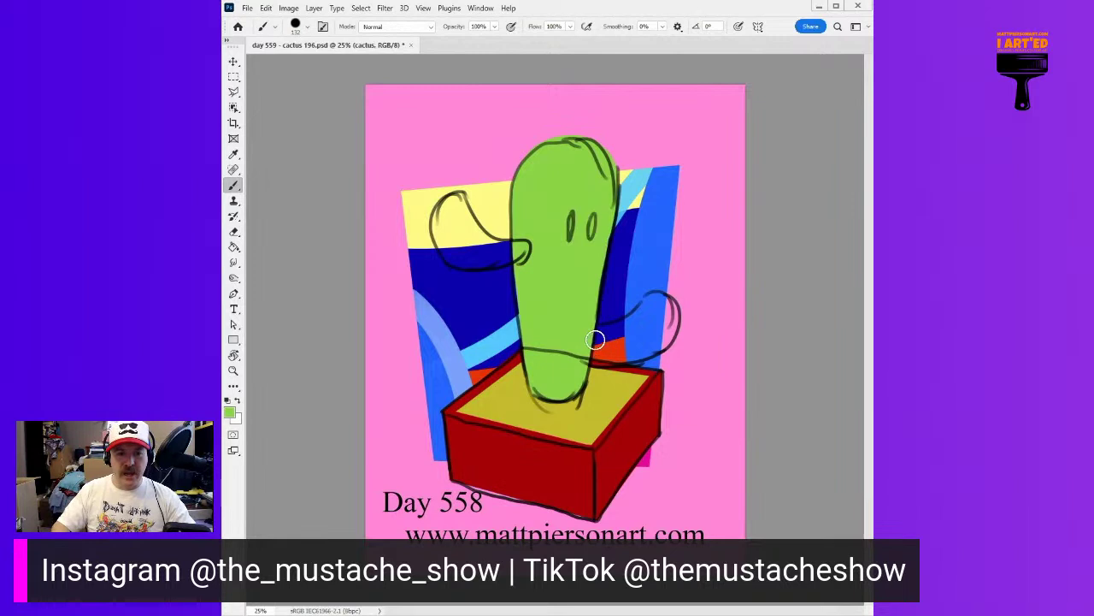
mouse_move(590, 336)
mouse_down()
mouse_move(657, 300)
mouse_move(670, 316)
mouse_move(653, 347)
mouse_move(580, 353)
mouse_move(657, 330)
mouse_move(616, 346)
mouse_move(646, 323)
mouse_up()
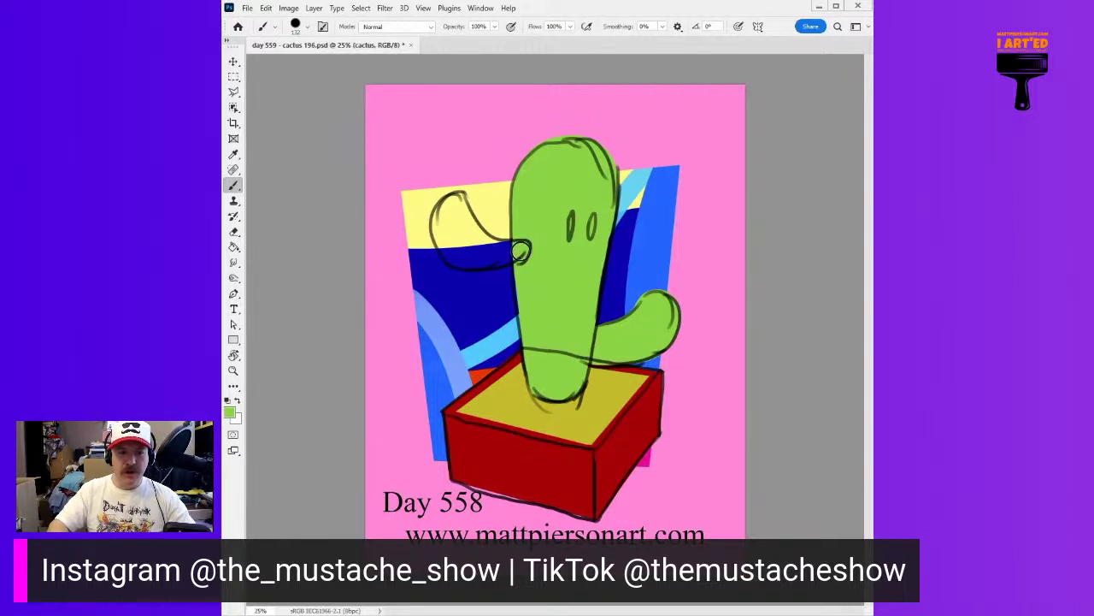
mouse_move(492, 259)
mouse_down()
mouse_move(443, 245)
mouse_move(449, 203)
mouse_move(462, 203)
mouse_move(503, 245)
mouse_up()
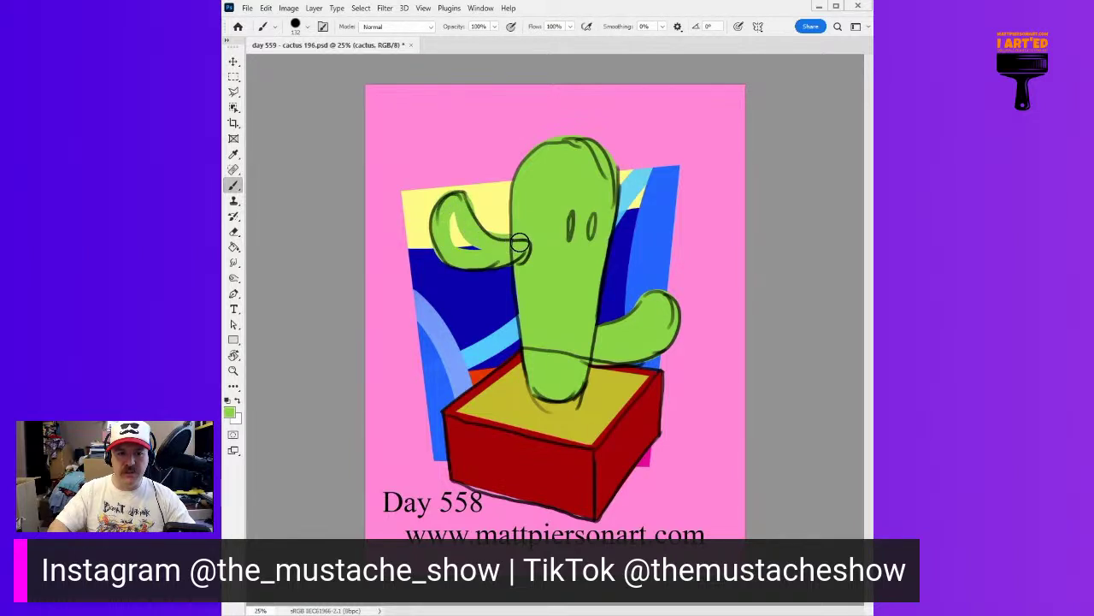
key(ctrl+z)
mouse_move(504, 257)
mouse_down()
mouse_move(452, 255)
mouse_move(438, 220)
mouse_move(453, 201)
mouse_up()
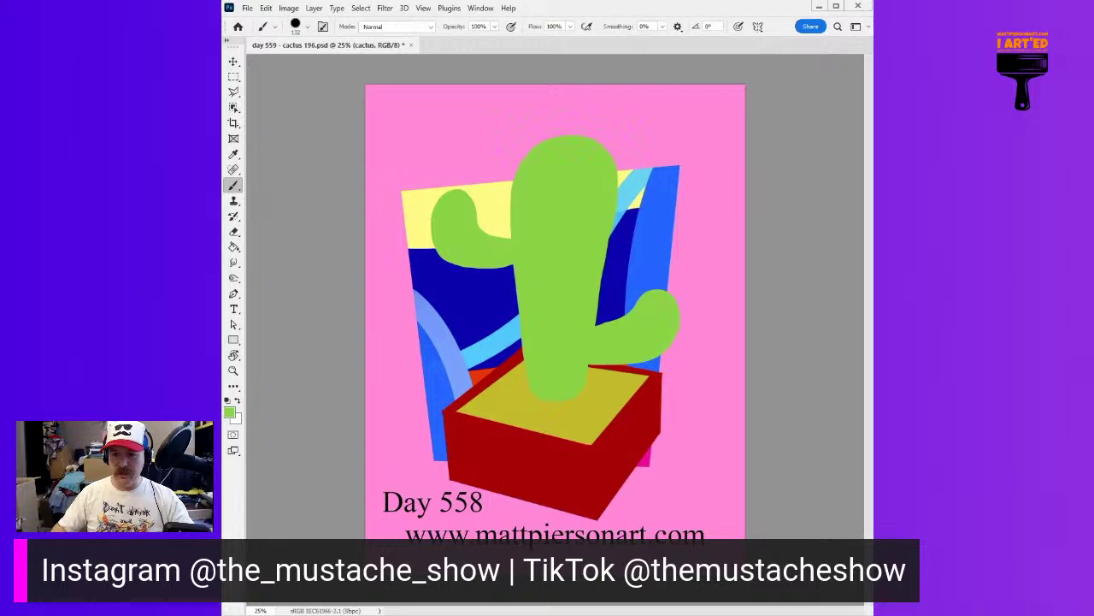
Step: Shade the box's right side on the pot layer in darker red with the Sampled Brush 13 9 texture brush
key(alt+[)
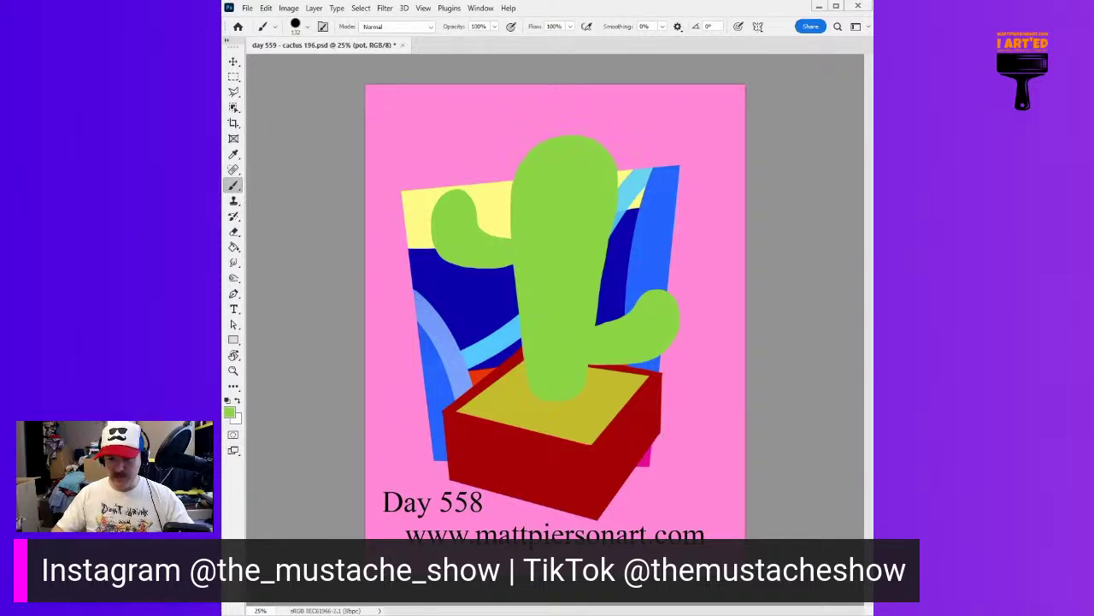
alt+click(634, 441)
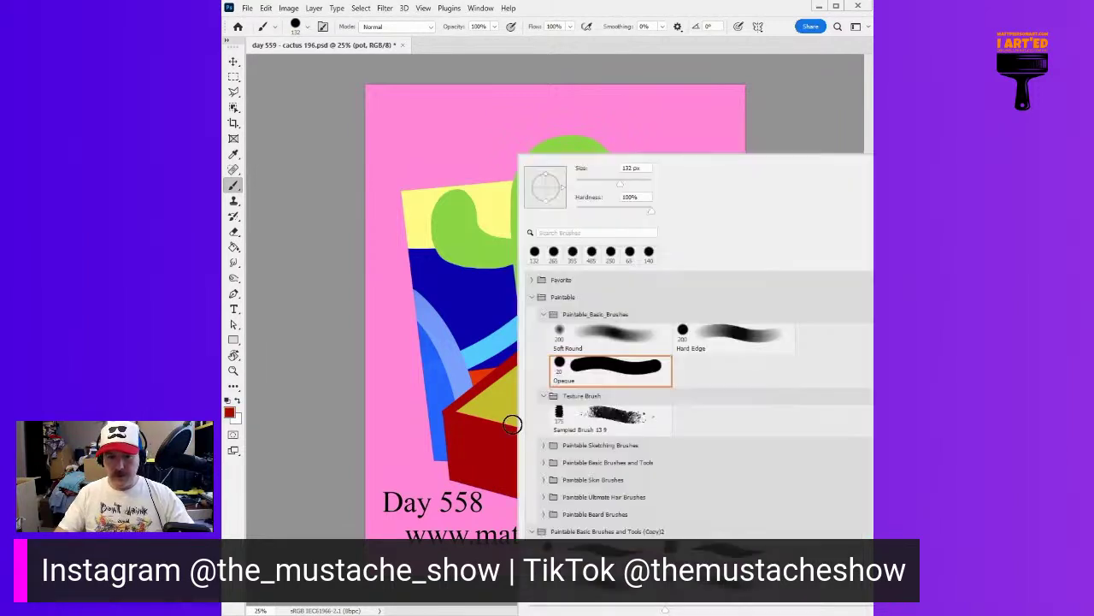
click(599, 420)
click(721, 53)
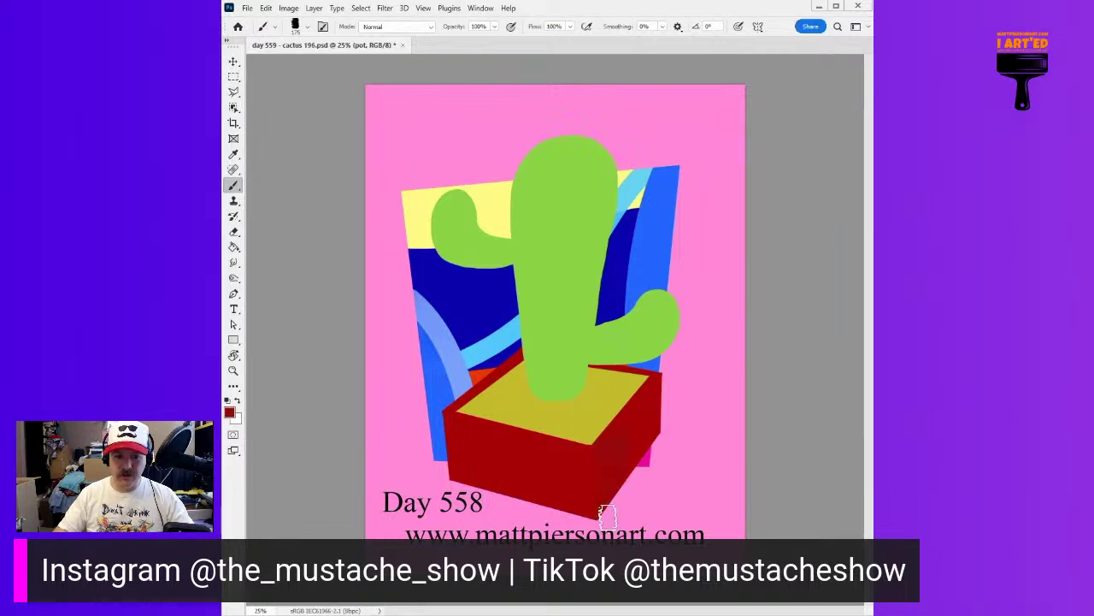
alt+right_click(642, 409)
drag(647, 379, 651, 423)
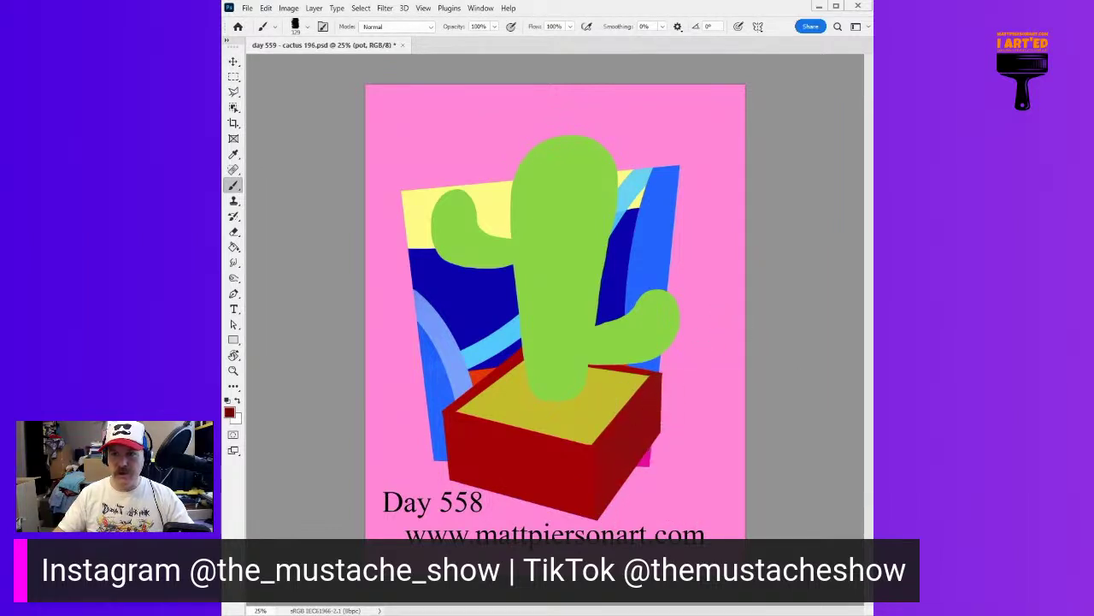
mouse_move(587, 403)
mouse_down()
mouse_move(612, 433)
mouse_move(622, 507)
mouse_move(626, 411)
mouse_move(643, 391)
mouse_up()
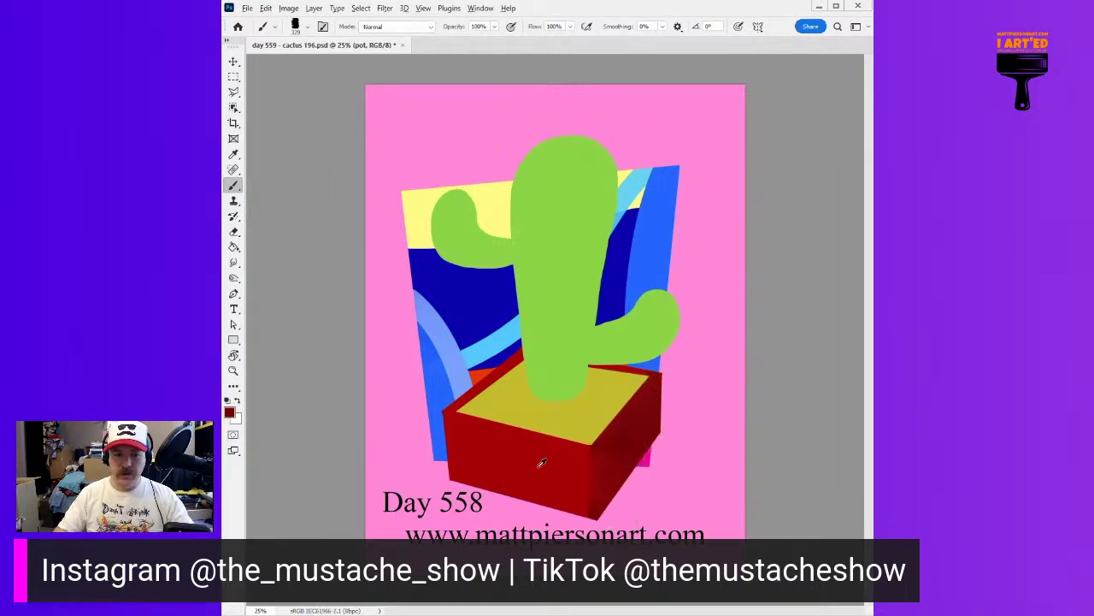
Step: Texture the box's front face in light red and darken the right side along its near corner and edges with deep maroon
mouse_move(467, 436)
mouse_down()
mouse_move(483, 510)
mouse_move(529, 501)
mouse_move(511, 462)
mouse_move(574, 473)
mouse_up()
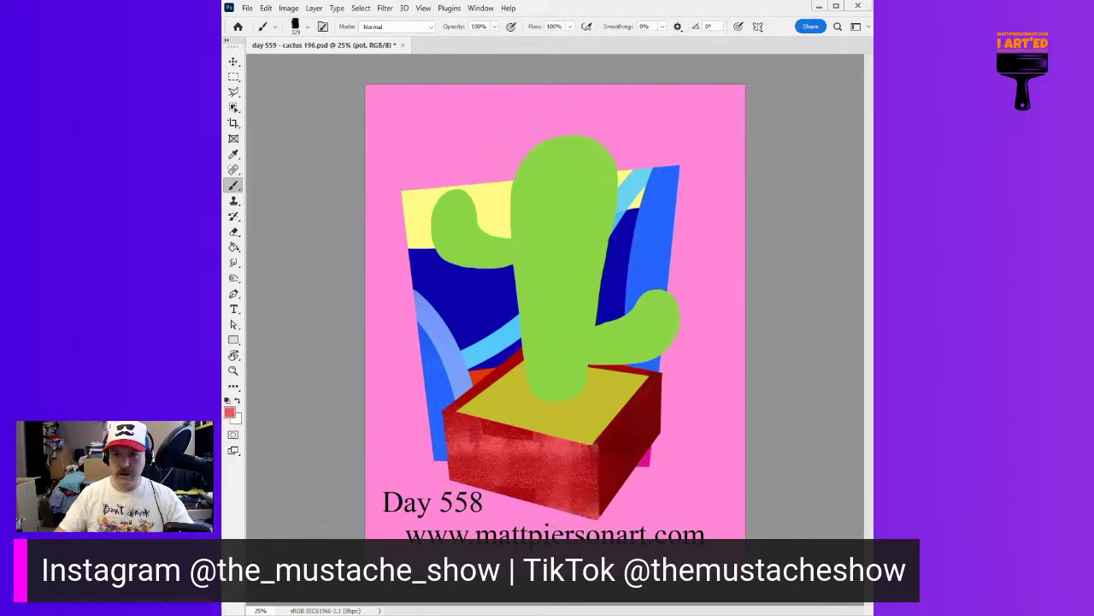
drag(676, 372, 647, 380)
drag(599, 449, 600, 486)
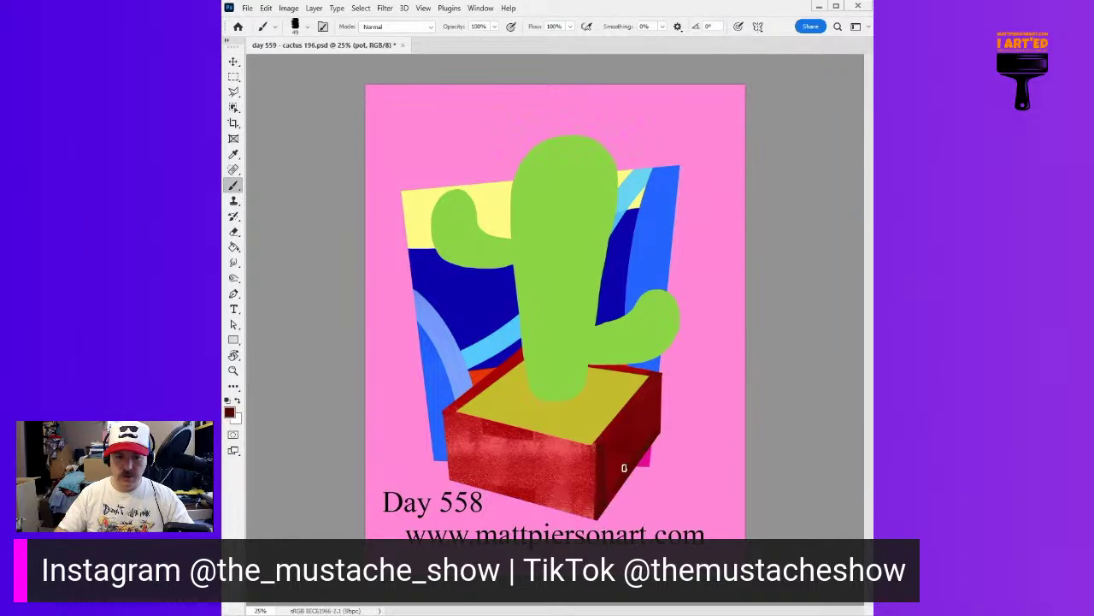
drag(652, 418, 641, 403)
drag(629, 465, 653, 447)
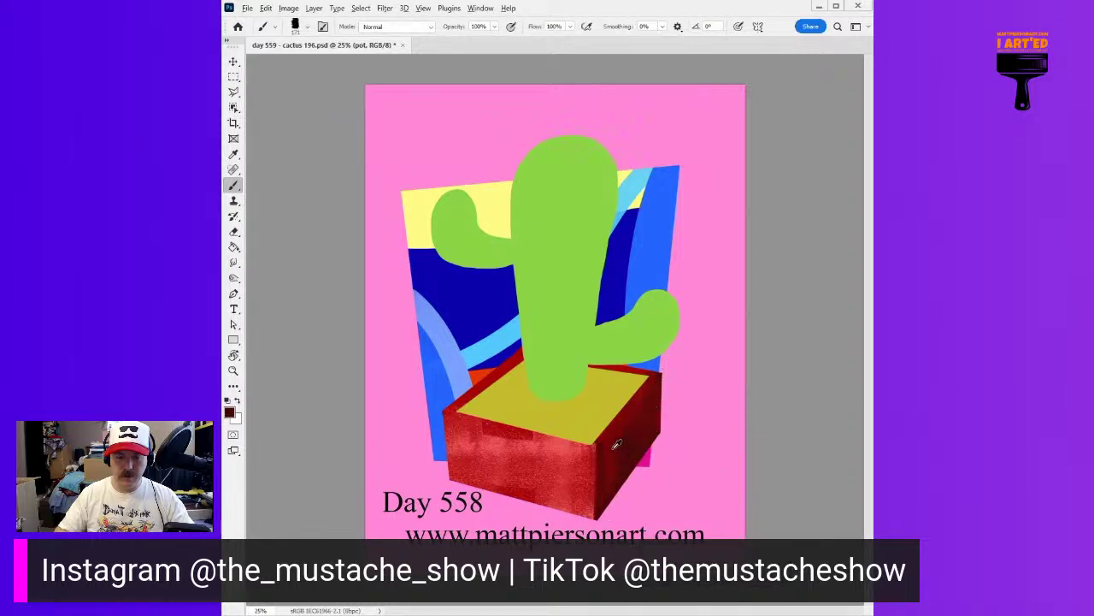
Step: Sample red from the box's front face and blend its light texture with further mid-red and darker strokes
alt+click(580, 460)
mouse_move(525, 453)
mouse_down()
mouse_move(527, 484)
mouse_move(538, 452)
mouse_move(507, 458)
mouse_move(497, 449)
mouse_move(537, 481)
mouse_move(513, 438)
mouse_move(493, 443)
mouse_move(522, 464)
mouse_move(513, 493)
mouse_move(521, 468)
mouse_move(541, 500)
mouse_move(533, 470)
mouse_move(552, 491)
mouse_move(555, 480)
mouse_move(493, 434)
mouse_move(461, 449)
mouse_move(458, 426)
mouse_move(559, 452)
mouse_up()
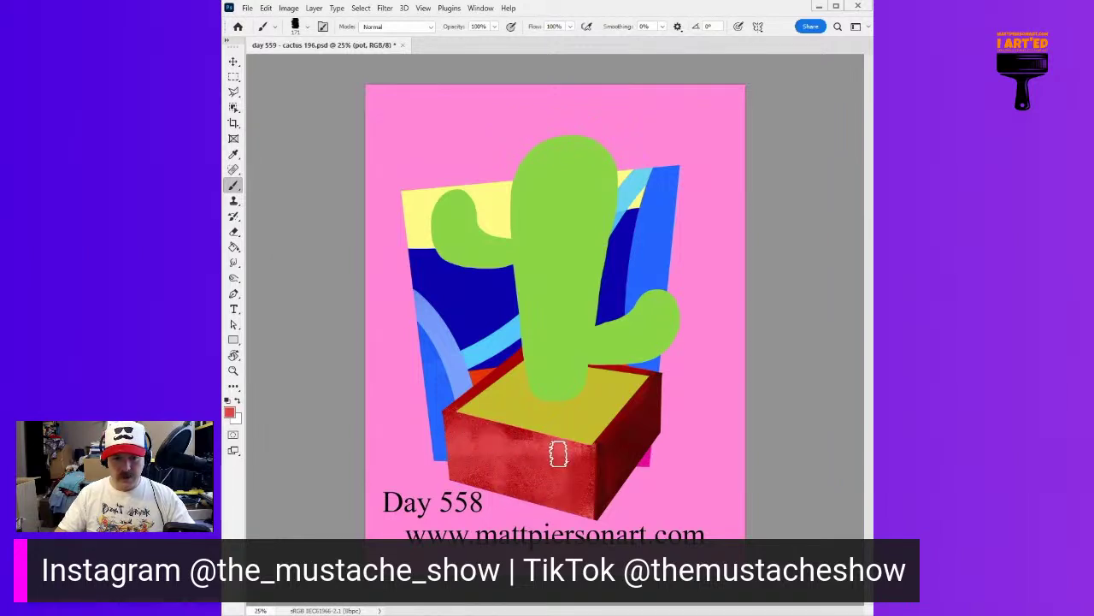
mouse_move(454, 490)
mouse_down()
mouse_move(574, 530)
mouse_move(443, 460)
mouse_move(482, 425)
mouse_up()
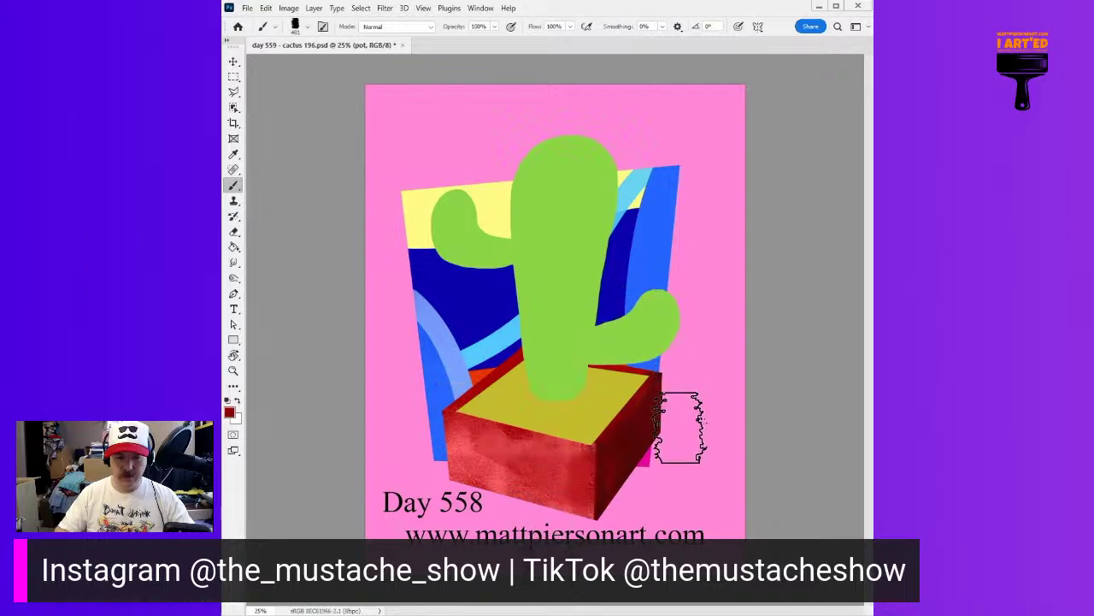
Step: Speckle the box's right side with light red texture and paint its inner walls dark maroon on a new layer
drag(654, 380, 637, 474)
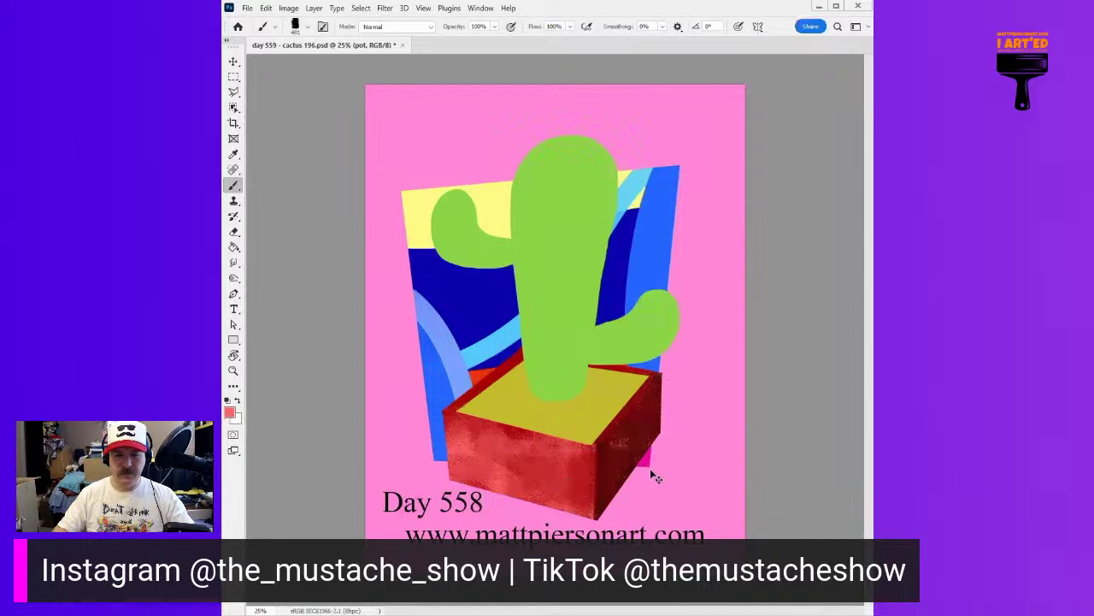
key(ctrl+alt+shift+n)
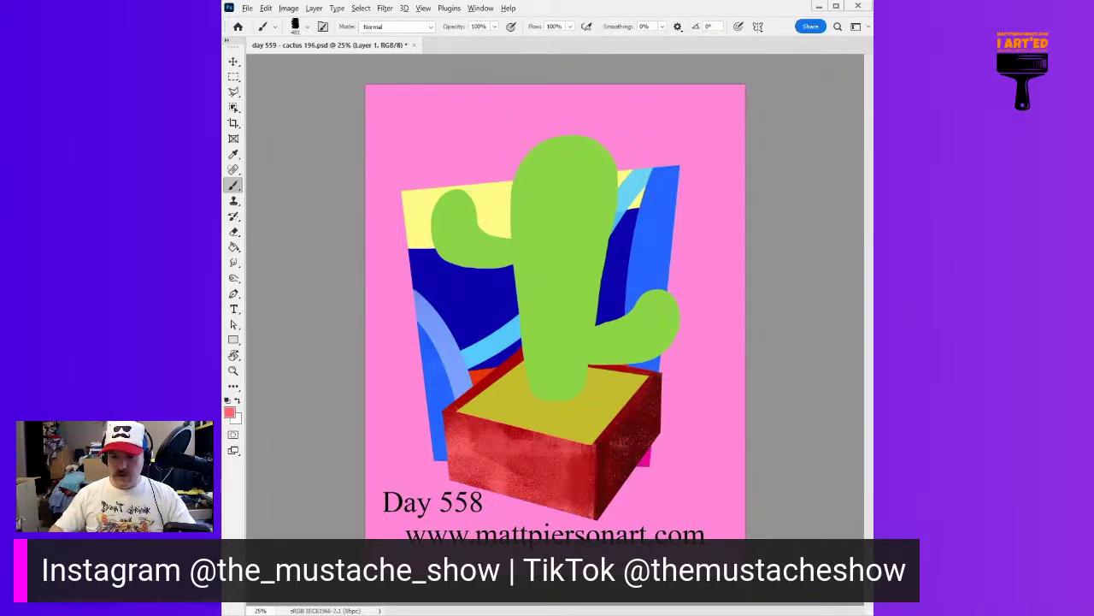
alt+right_click(580, 418)
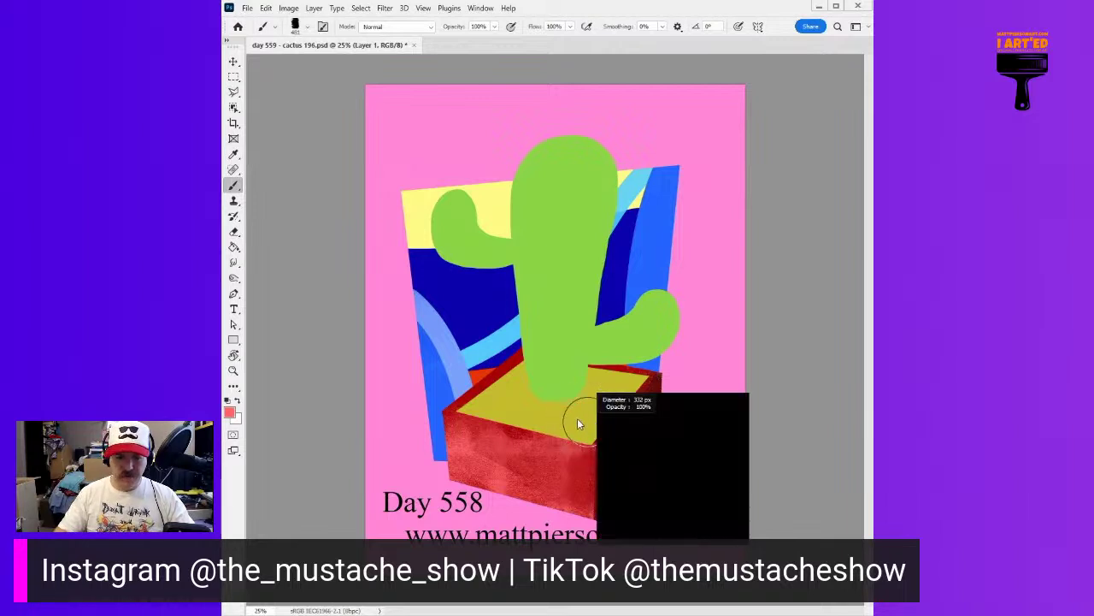
alt+click(619, 476)
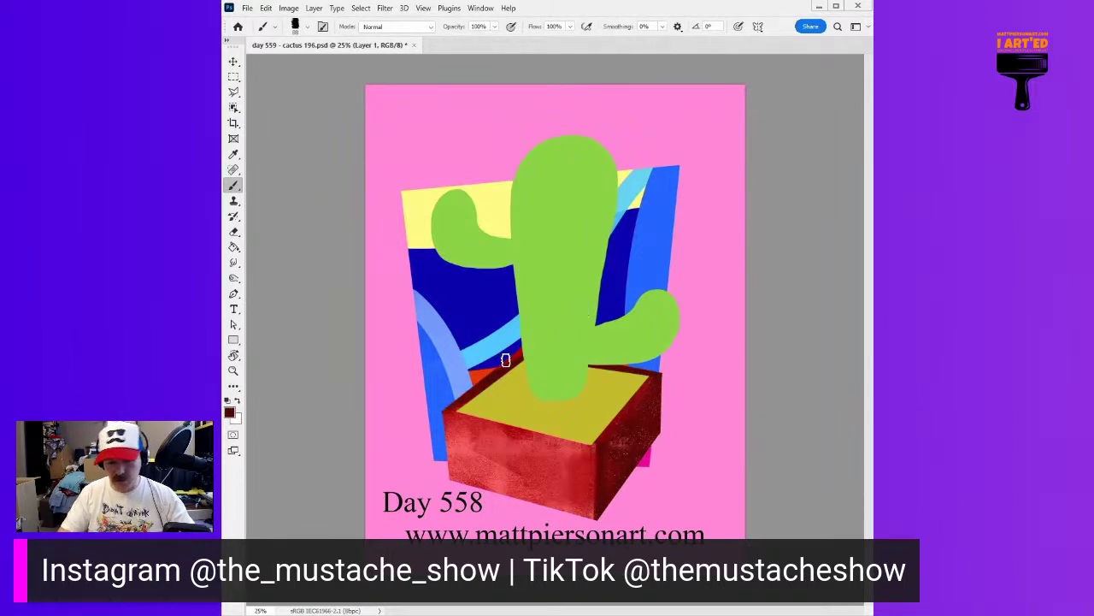
drag(473, 378, 473, 378)
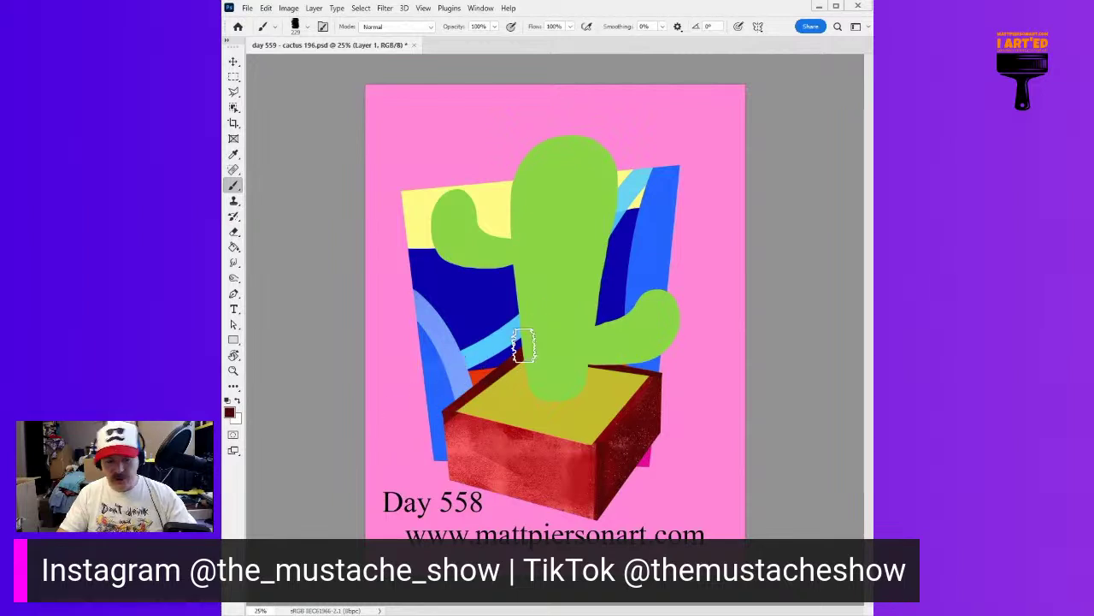
key(e)
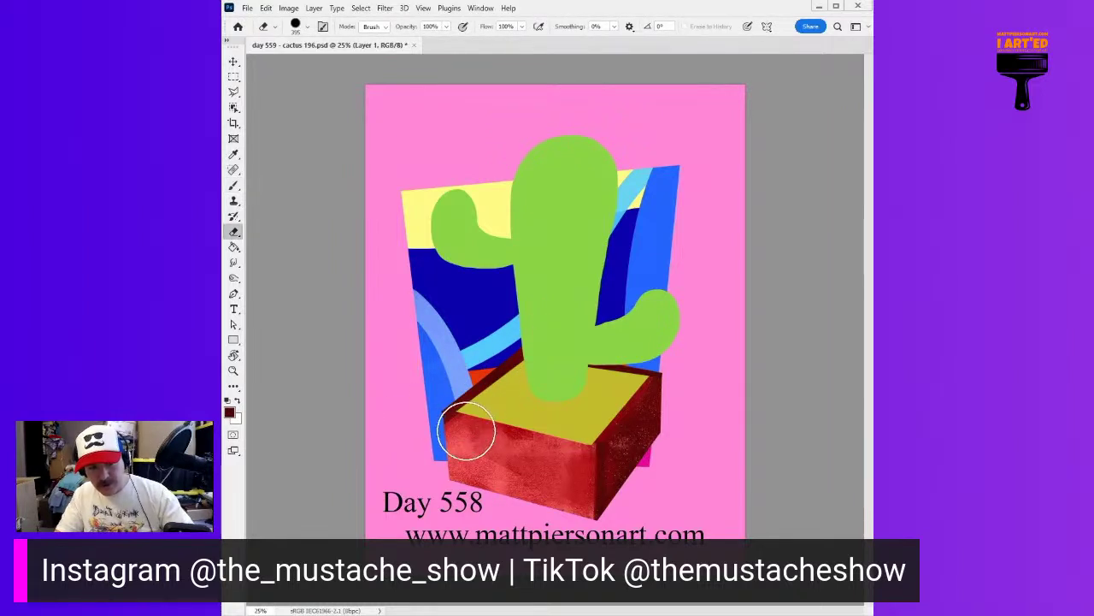
drag(461, 449, 439, 442)
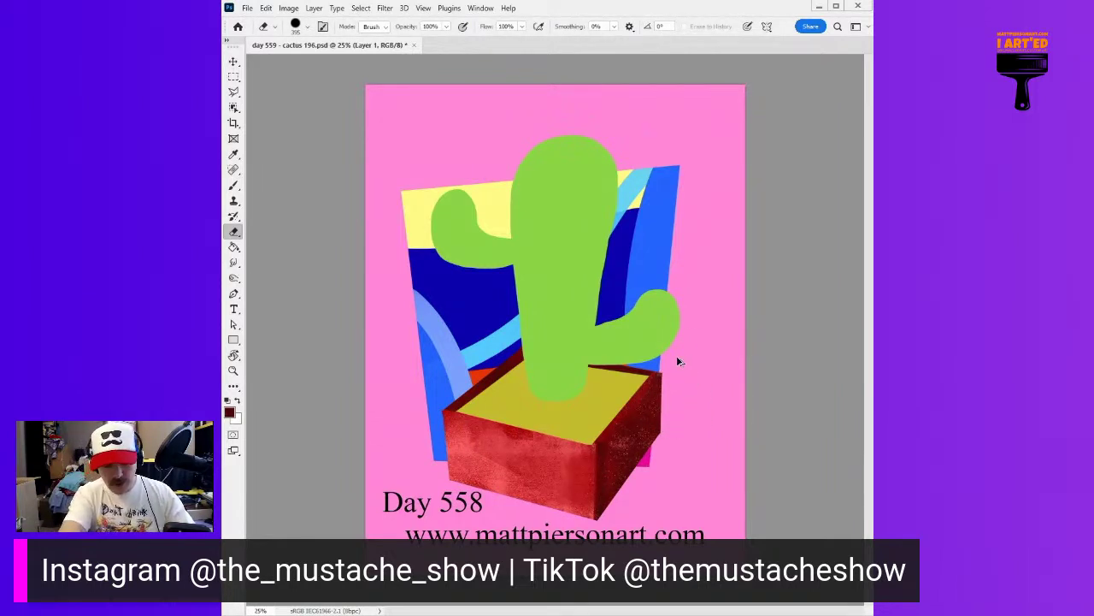
Step: Add another layer and give the eraser the Sampled Brush 13 9 texture tip at 175 px
key(alt+bracketright)
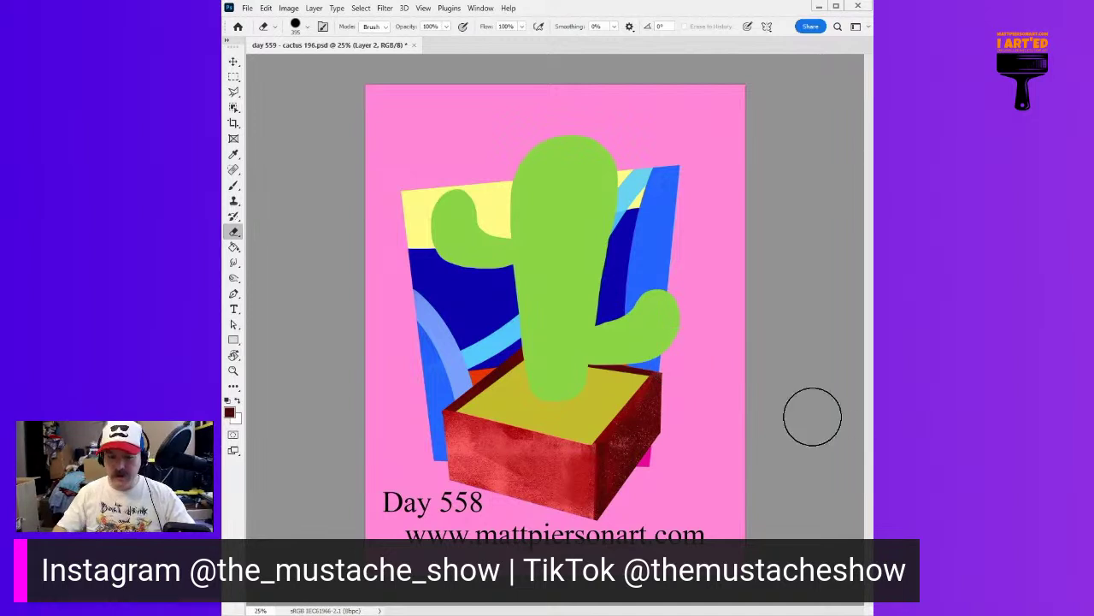
right_click(650, 384)
click(734, 413)
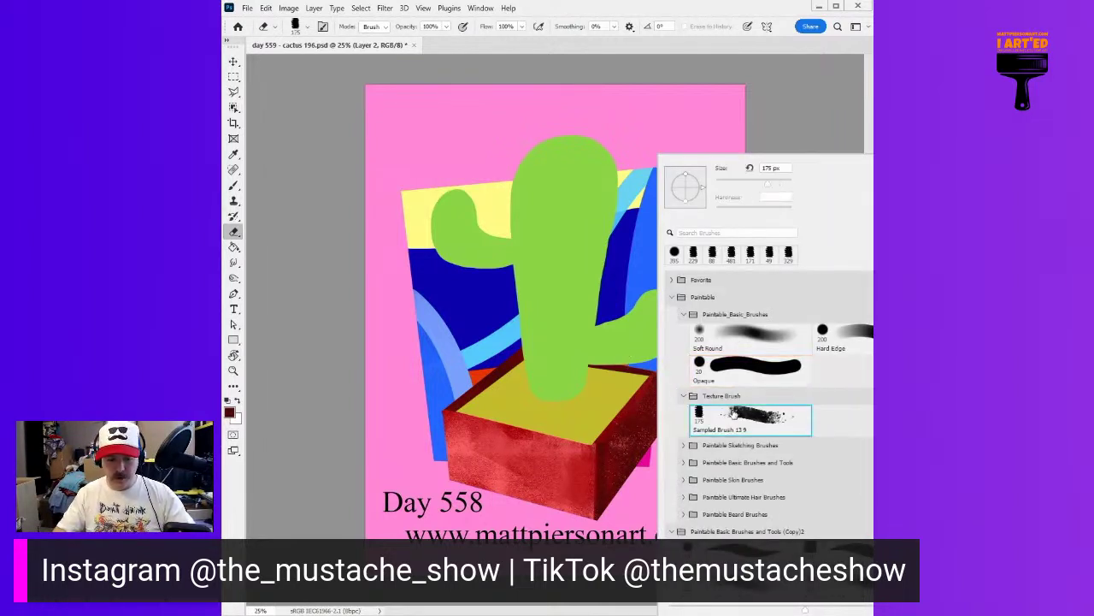
click(765, 373)
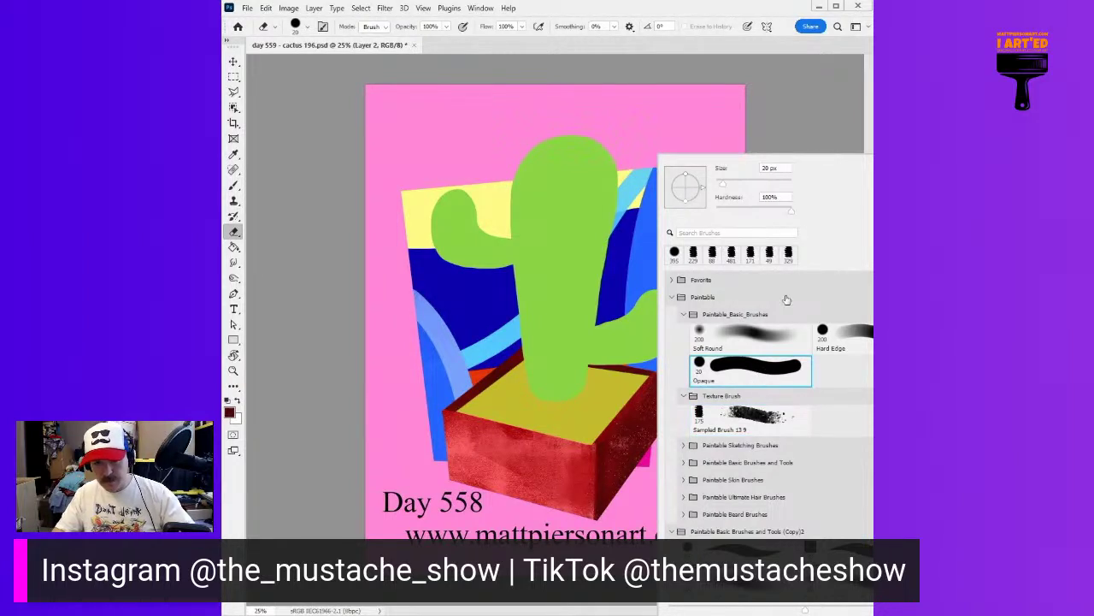
click(758, 54)
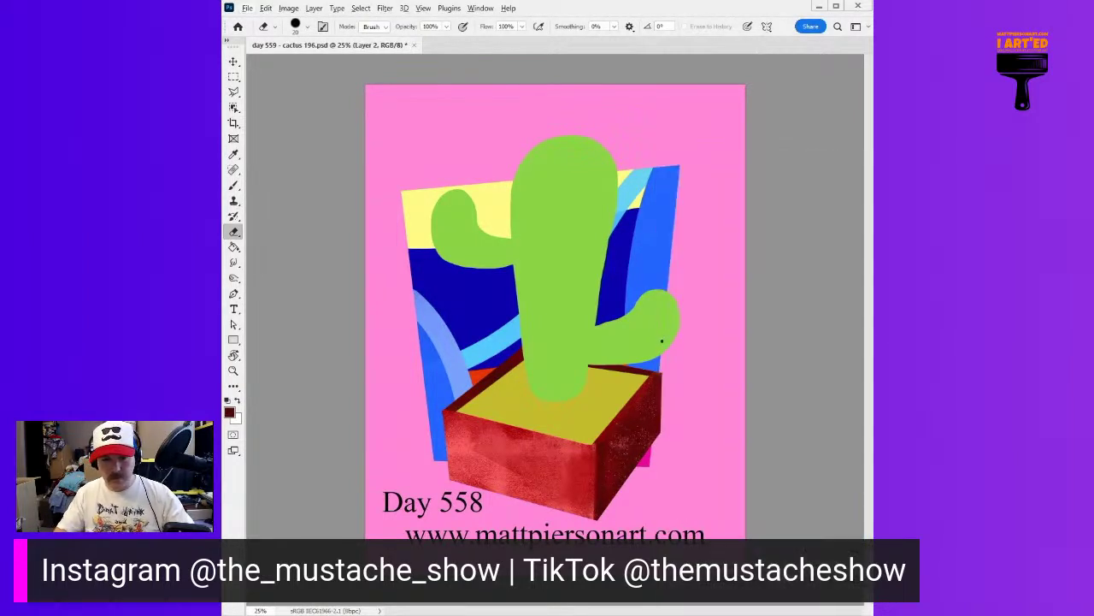
right_click(661, 341)
click(741, 413)
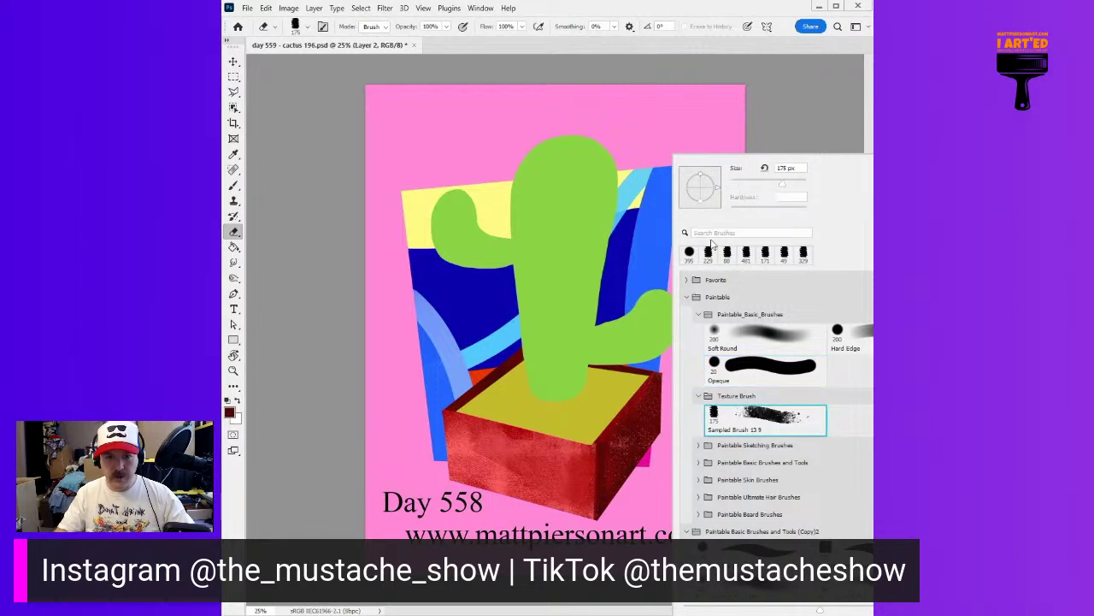
click(781, 128)
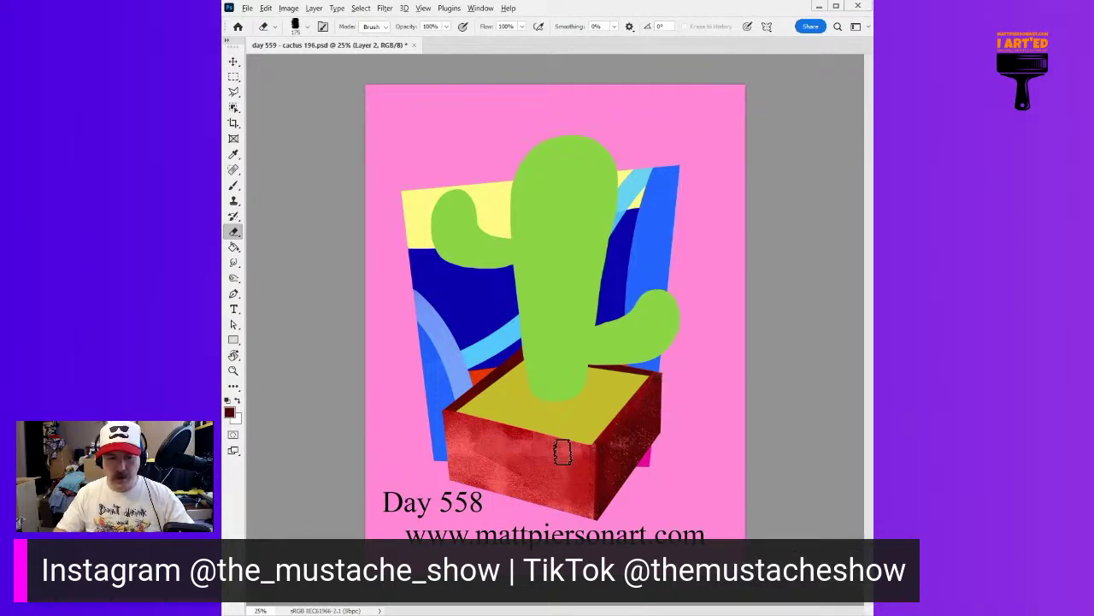
Step: Sample red from the box's front face and paint the top rim in a lighter red with a 49 px texture brush
key(b)
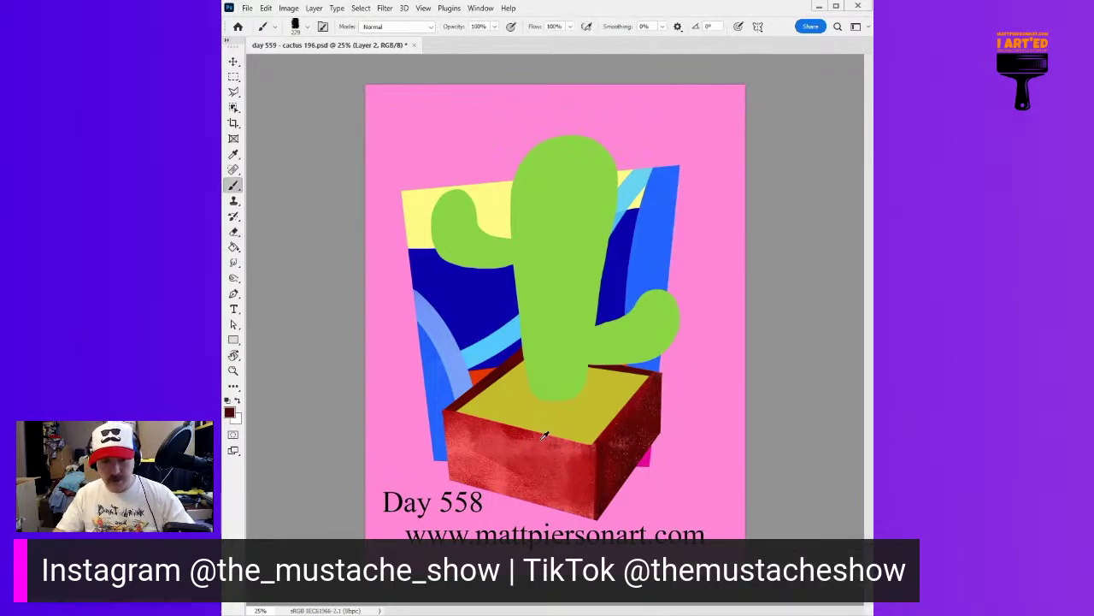
alt+click(494, 471)
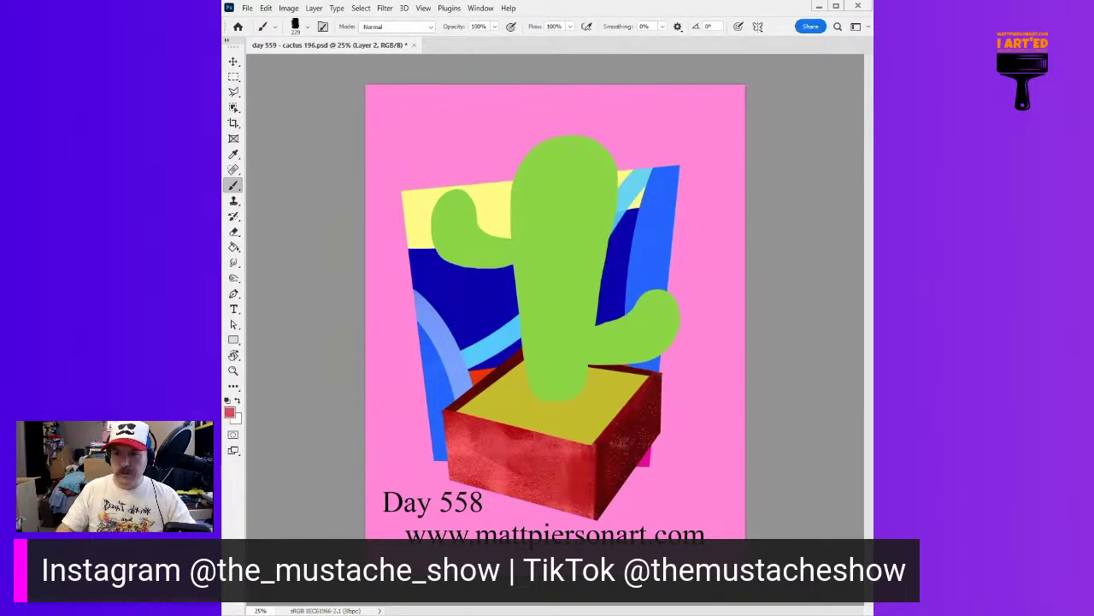
alt+right_click(645, 385)
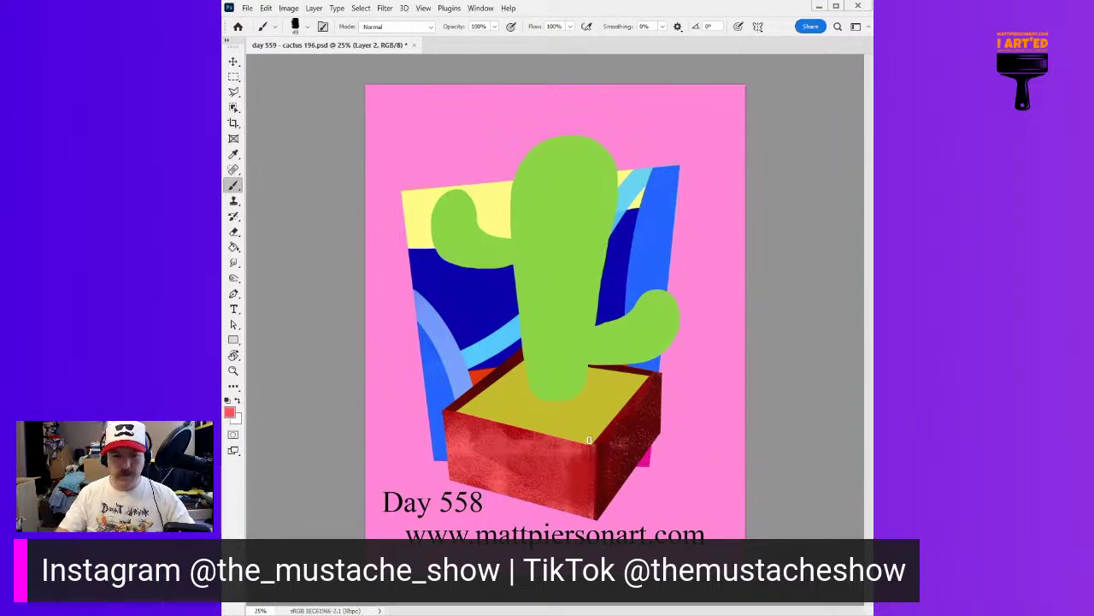
mouse_move(600, 438)
mouse_down()
mouse_move(663, 366)
mouse_move(608, 431)
mouse_move(644, 391)
mouse_up()
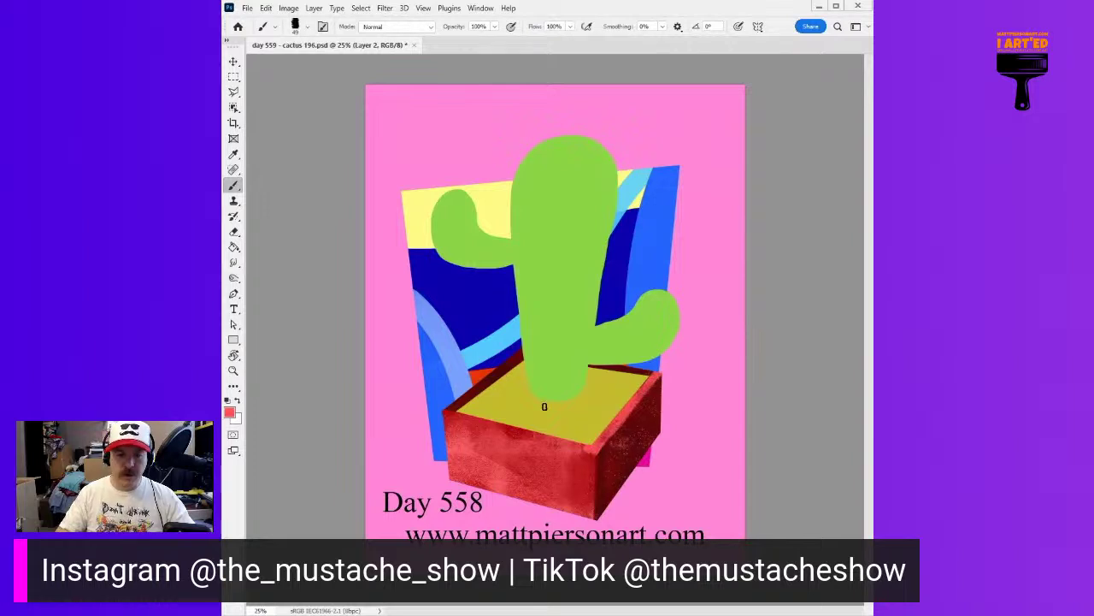
alt+right_click(472, 415)
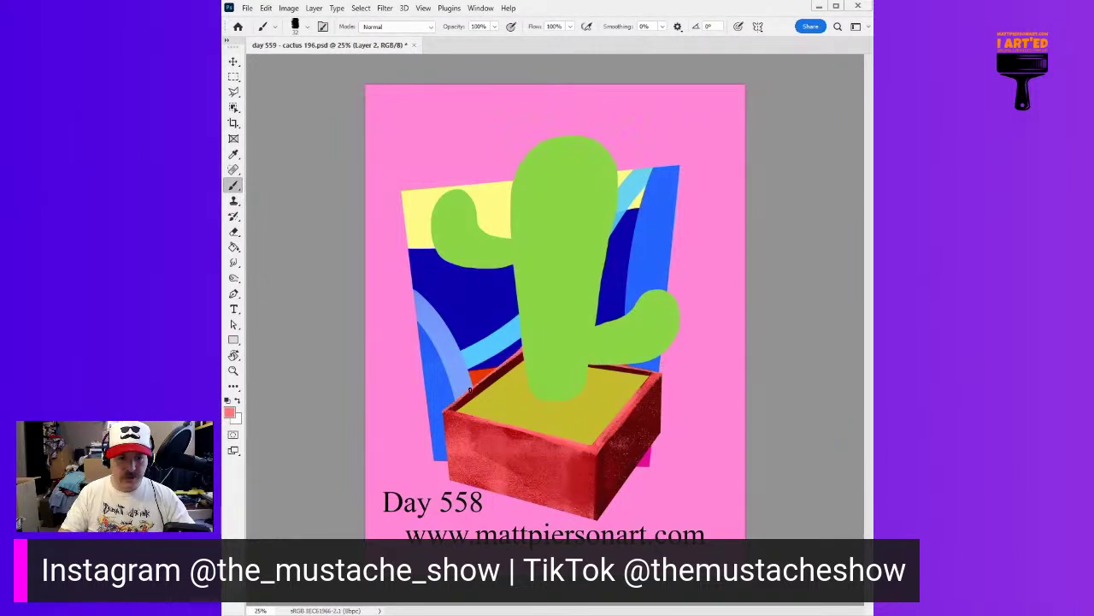
Step: Add light salmon texture strokes to the box's front face and back left rim with a 32 px brush
mouse_move(468, 453)
mouse_down()
mouse_move(549, 465)
mouse_move(568, 489)
mouse_up()
drag(477, 456, 509, 445)
drag(551, 489, 564, 470)
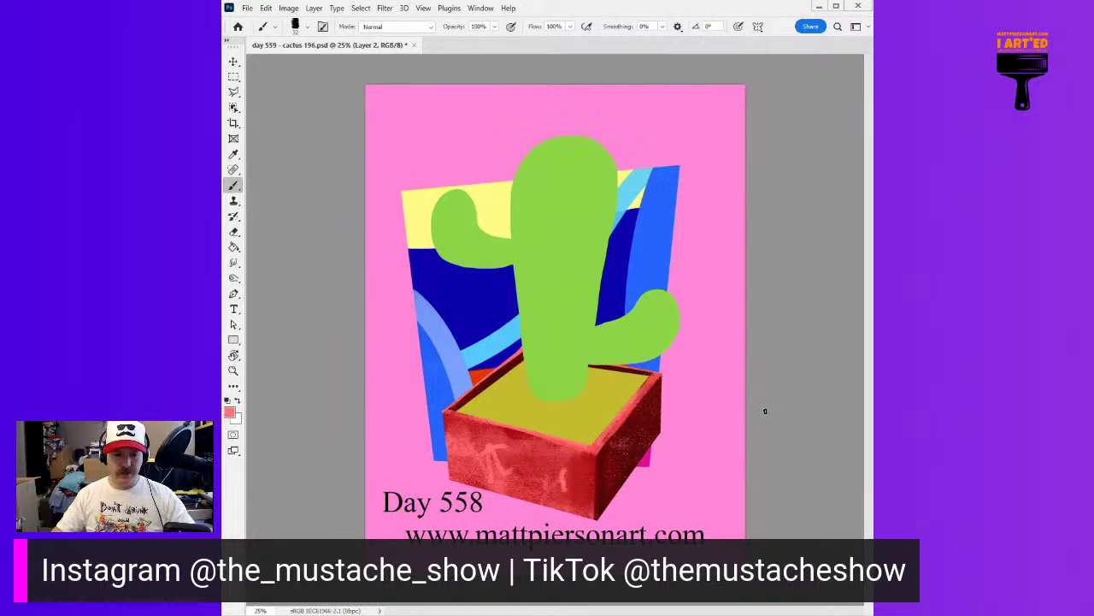
Step: On a new layer, brush yellow texture along the box's lower and outer edges and across its front face
key(ctrl+shift+alt+n)
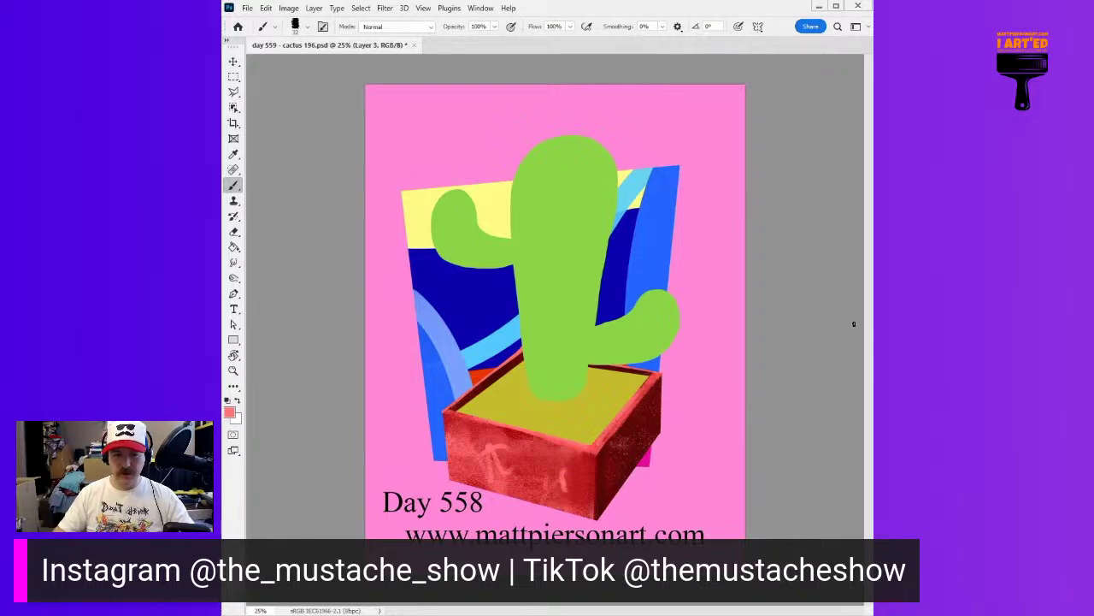
alt+click(725, 383)
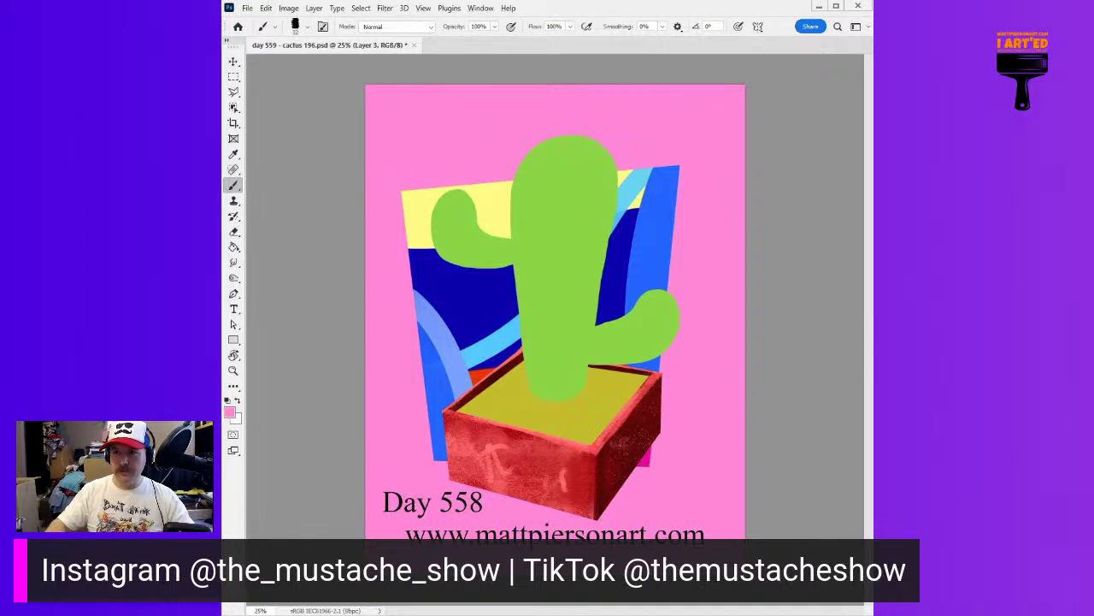
mouse_move(703, 399)
mouse_down()
mouse_move(677, 374)
mouse_move(635, 469)
mouse_up()
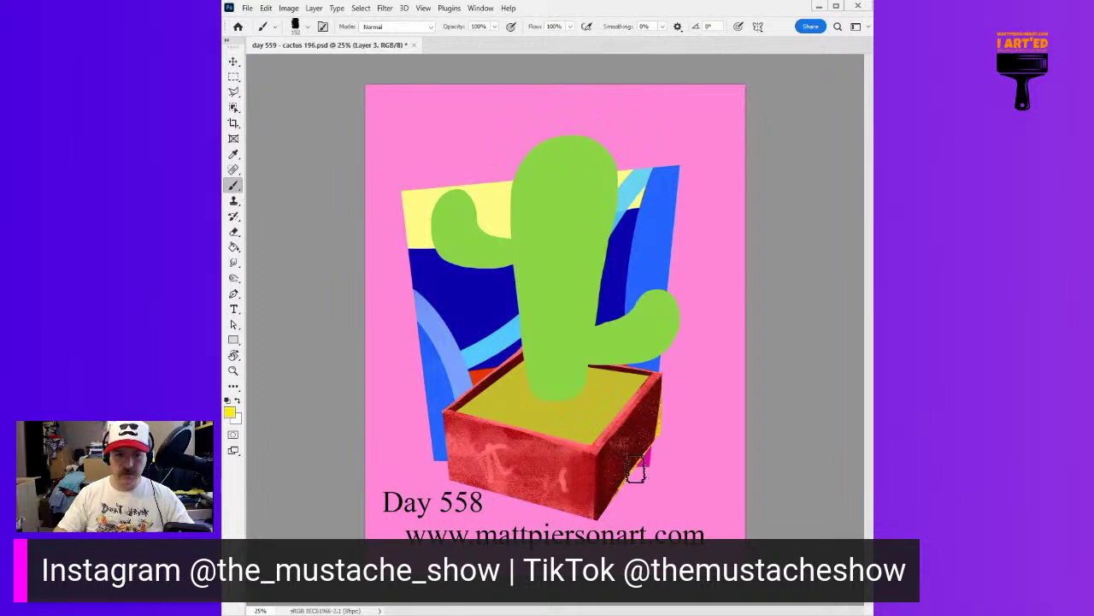
mouse_move(432, 454)
mouse_down()
mouse_move(442, 489)
mouse_move(437, 443)
mouse_move(452, 488)
mouse_move(537, 519)
mouse_move(457, 502)
mouse_move(537, 513)
mouse_up()
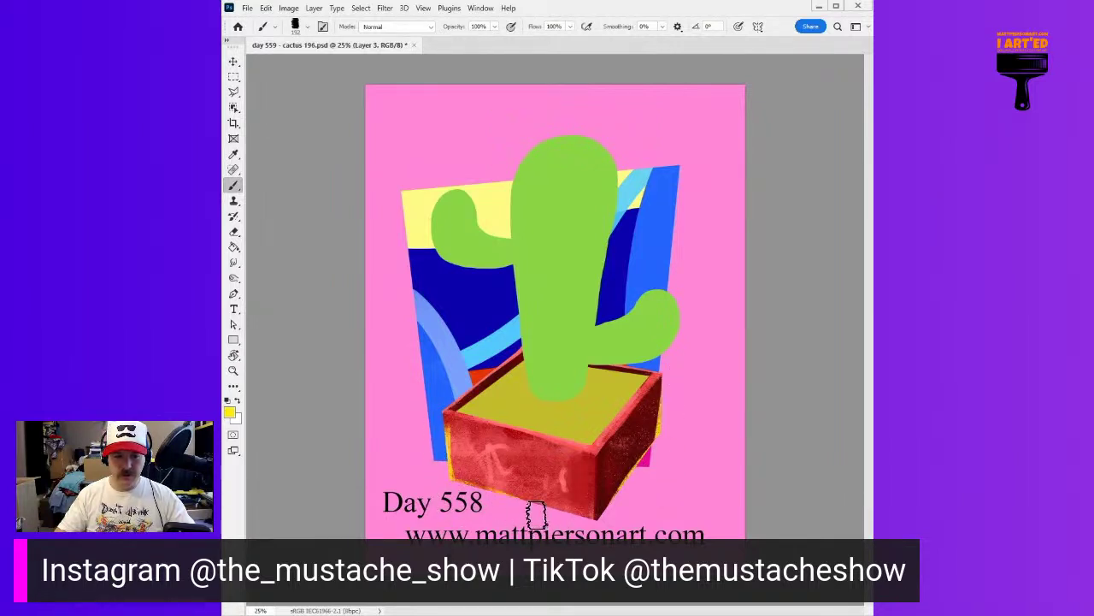
mouse_move(457, 453)
mouse_down()
mouse_move(576, 466)
mouse_move(551, 475)
mouse_move(496, 454)
mouse_move(566, 479)
mouse_move(590, 513)
mouse_up()
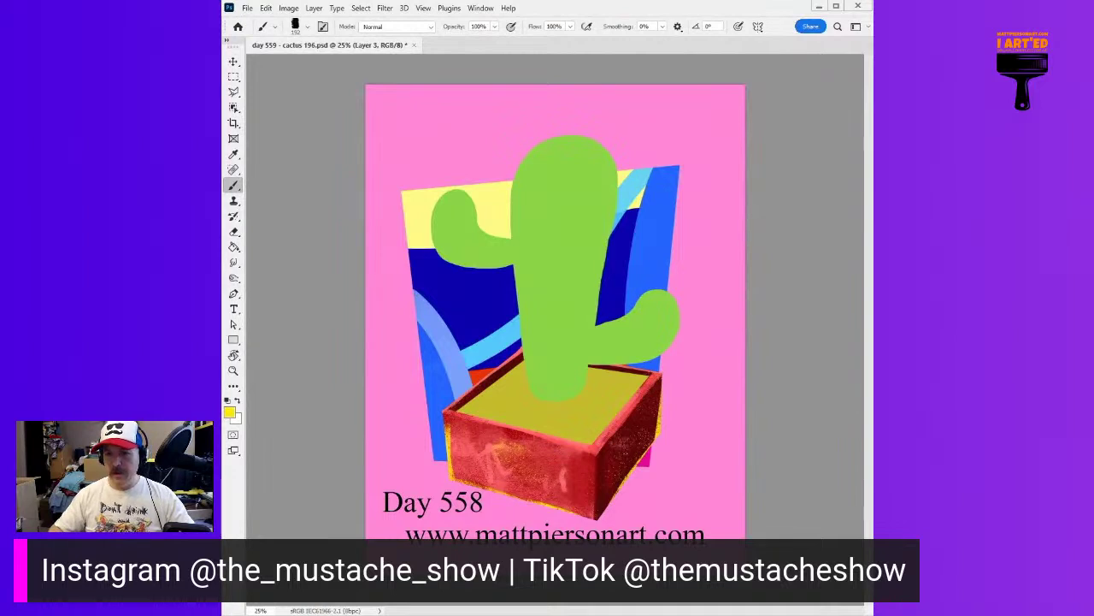
Step: On the sand layer, shade around the cactus base with olive and purple texture and lighten the front with pale yellow
key(alt+bracketleft)
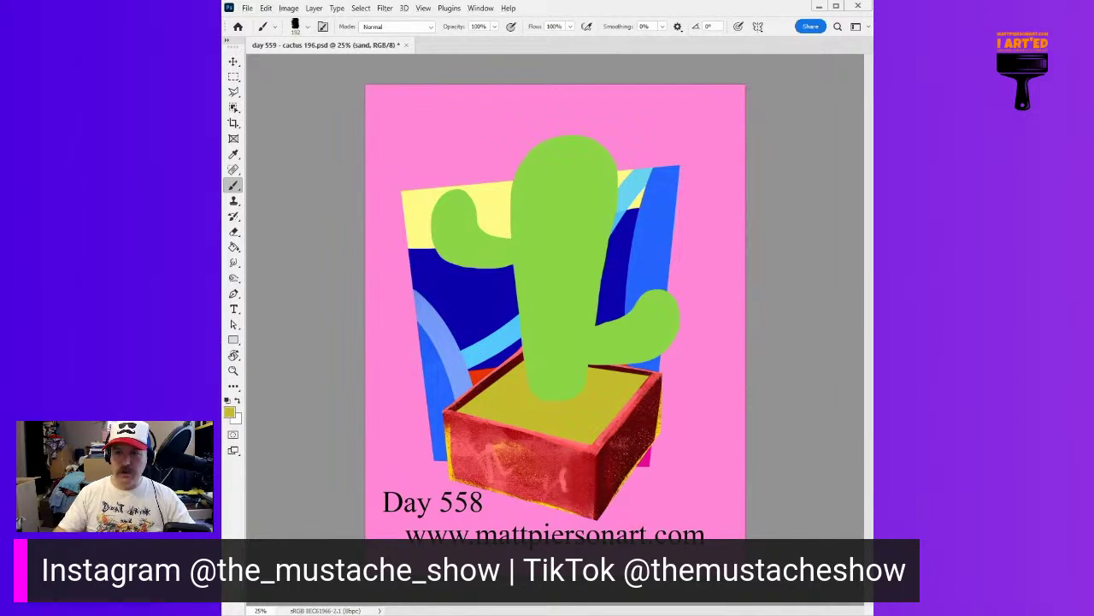
drag(570, 384, 647, 384)
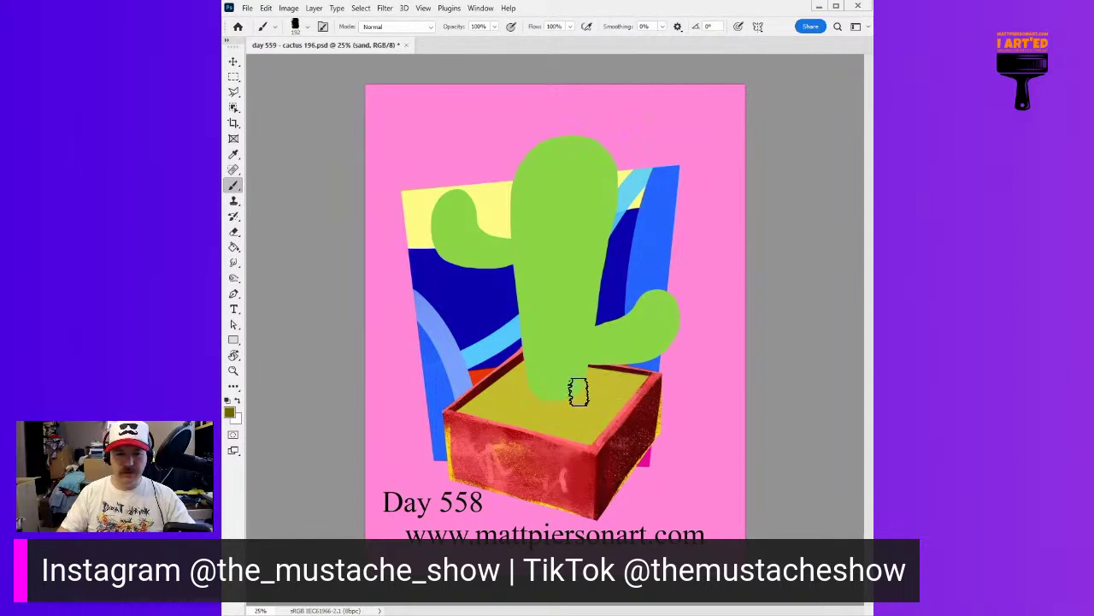
key(ctrl+z)
mouse_move(562, 384)
mouse_down()
mouse_move(608, 380)
mouse_move(532, 381)
mouse_move(506, 349)
mouse_move(524, 347)
mouse_move(524, 373)
mouse_move(588, 387)
mouse_up()
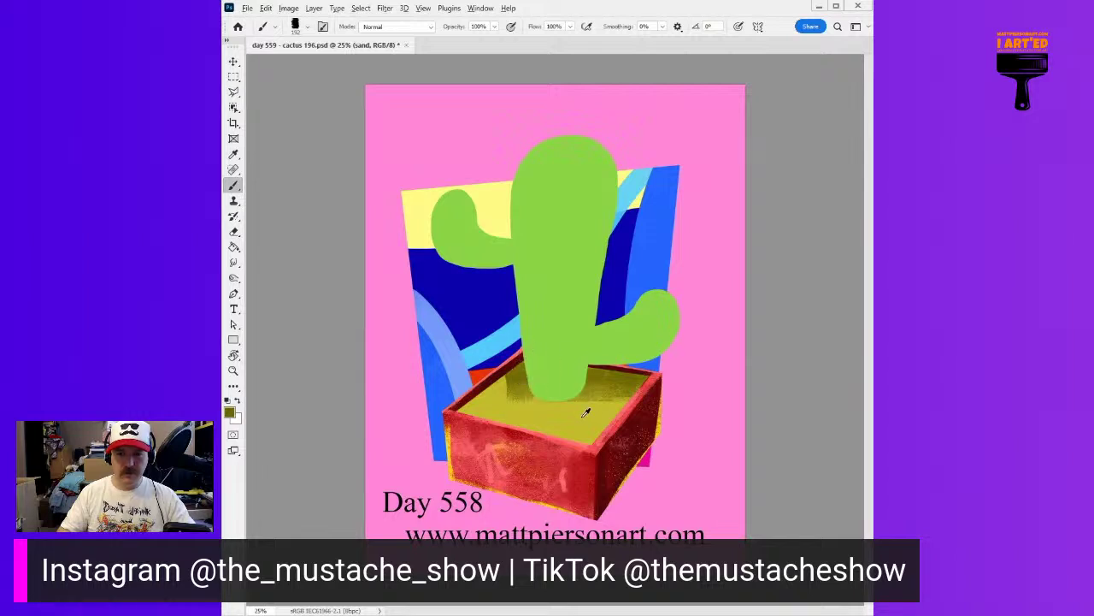
mouse_move(519, 422)
mouse_down()
mouse_move(640, 404)
mouse_move(619, 431)
mouse_move(489, 381)
mouse_move(489, 421)
mouse_move(506, 376)
mouse_move(501, 439)
mouse_move(466, 403)
mouse_up()
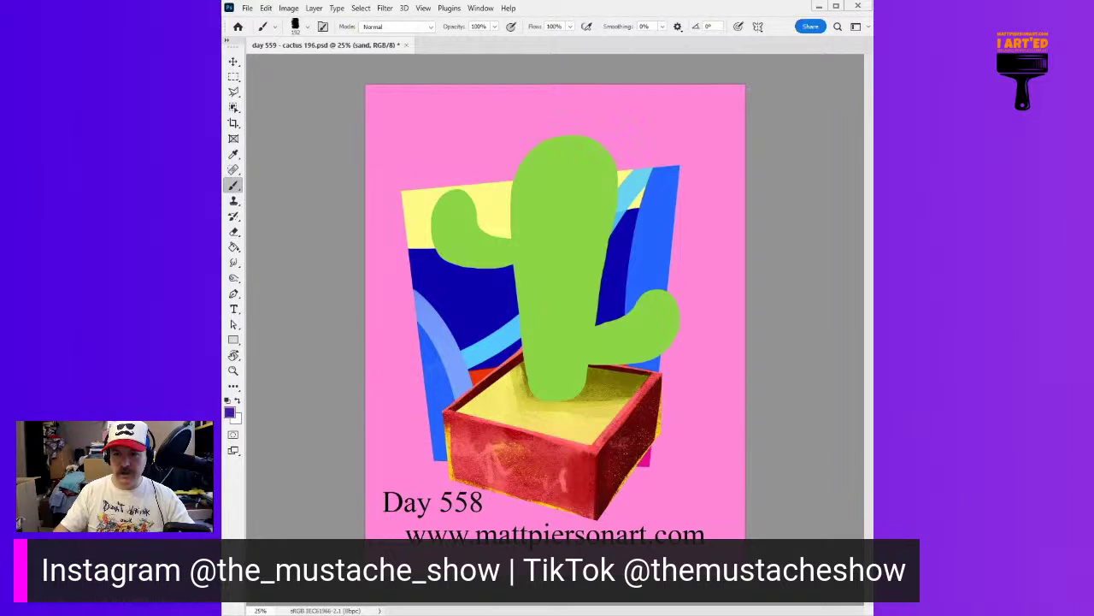
drag(564, 373, 631, 376)
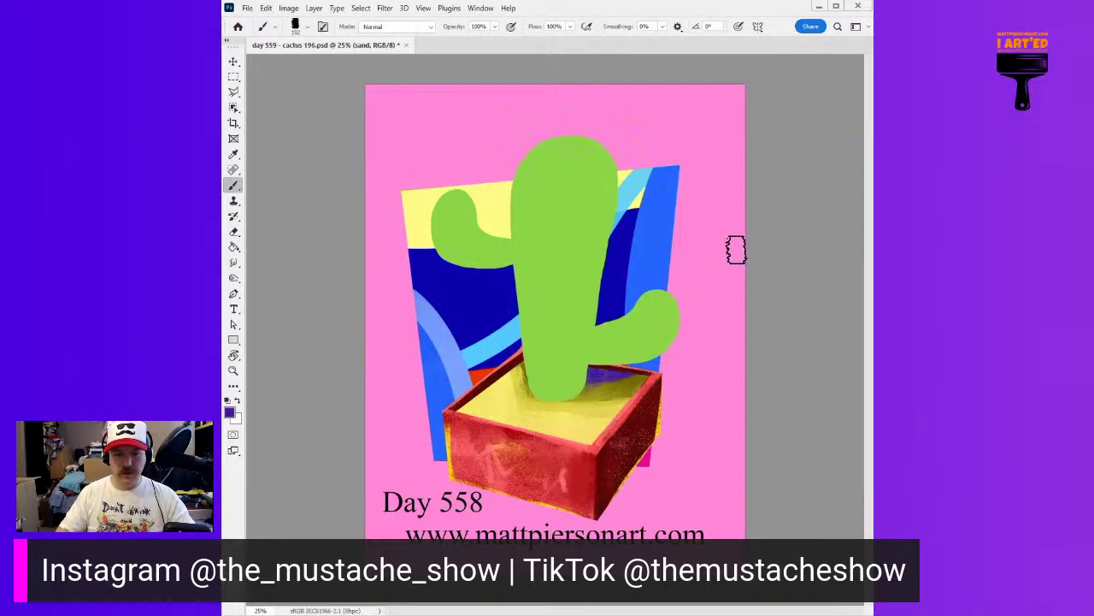
Step: On the cactus layer, paint a light green highlight down the middle of the trunk with the Soft Round brush
key(alt+])
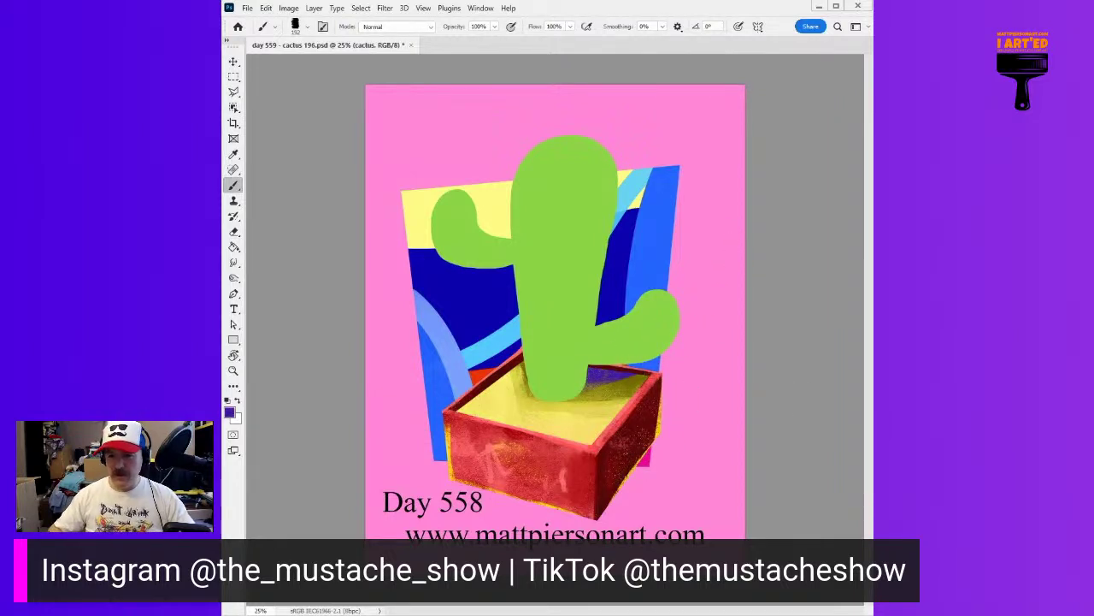
alt+click(567, 267)
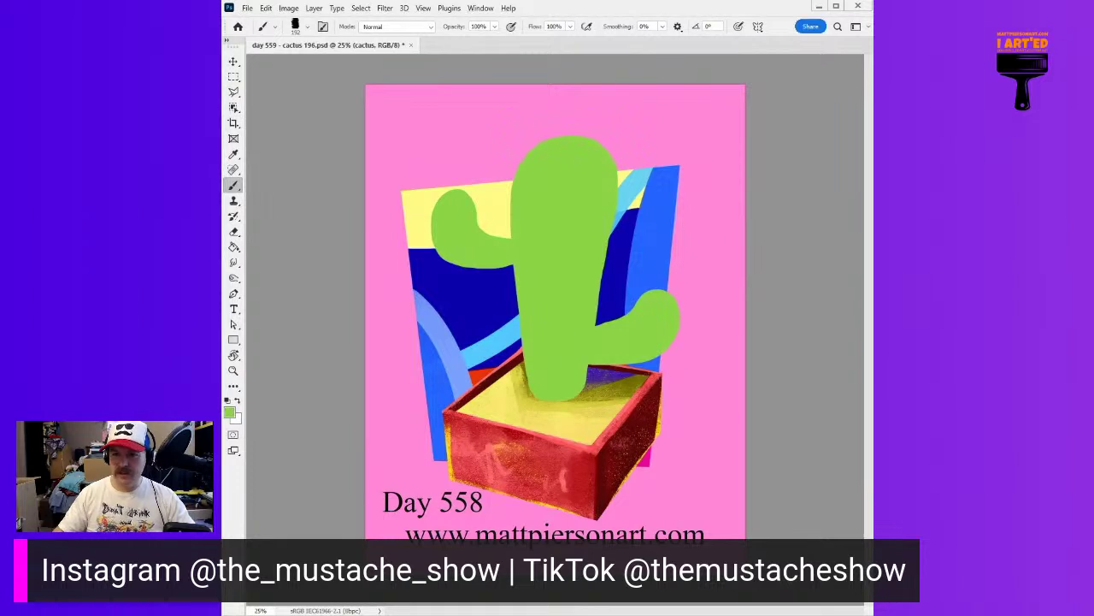
right_click(590, 355)
click(697, 344)
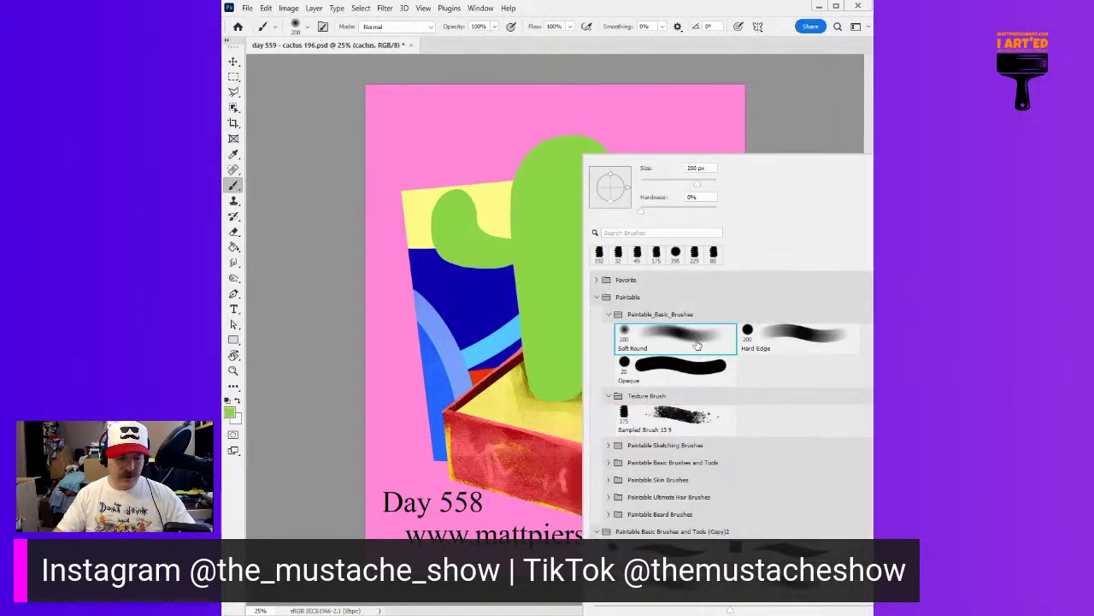
click(756, 16)
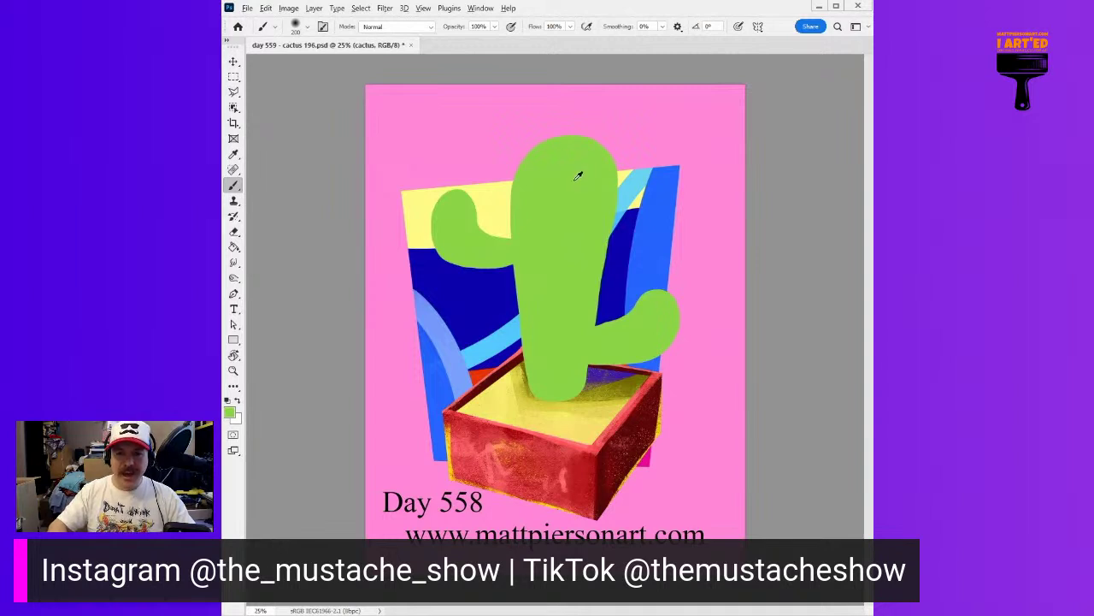
click(873, 180)
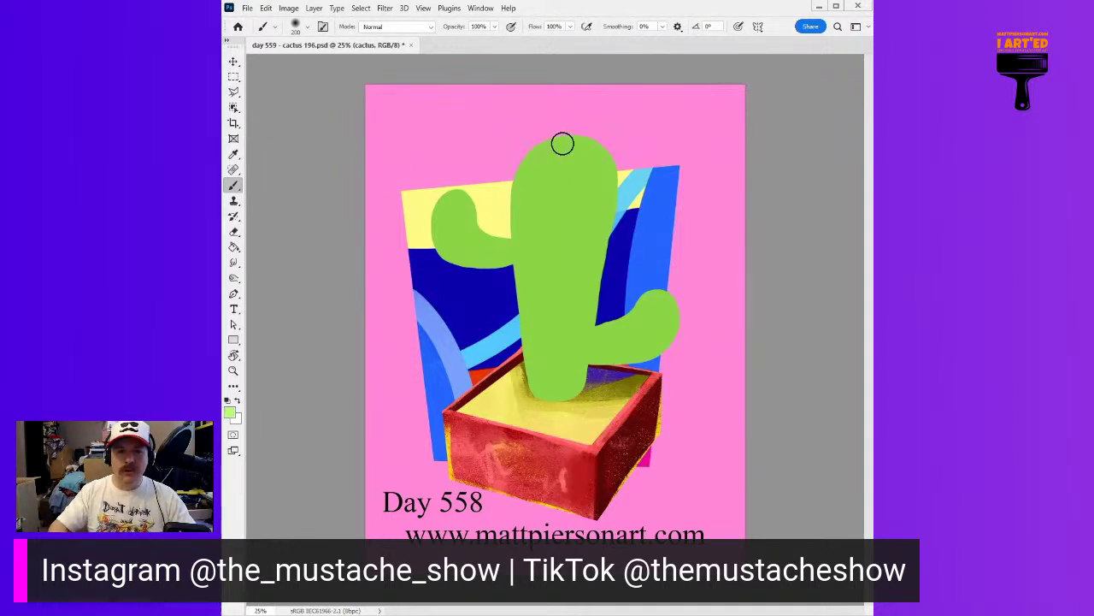
drag(577, 146, 548, 322)
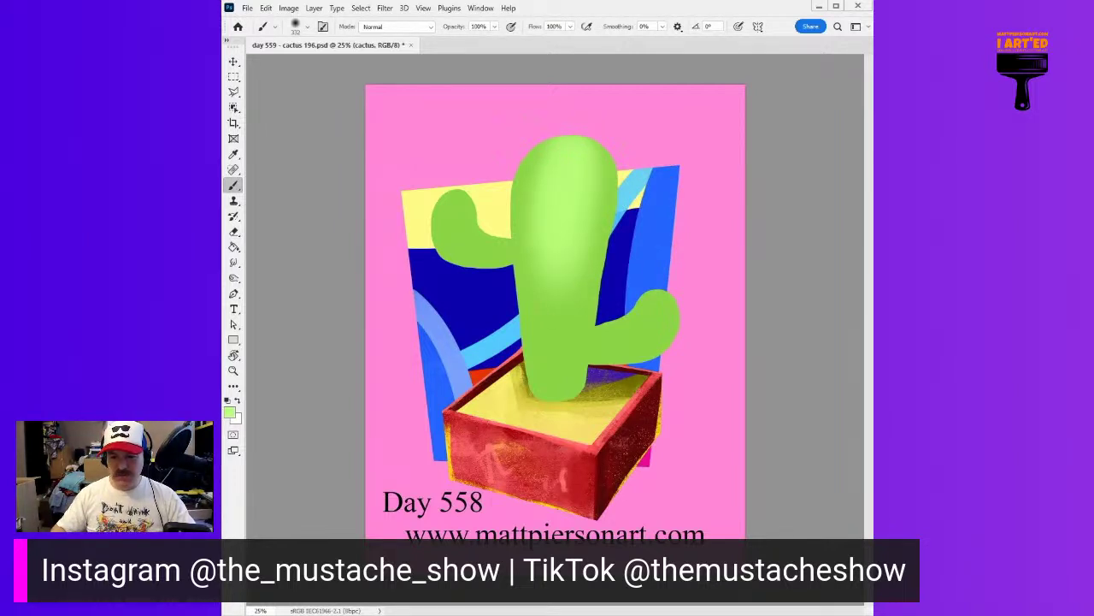
Step: Show the sketch outline and brush soft light green highlights over the cactus trunk and both arm tips
click(872, 408)
drag(460, 221, 457, 212)
mouse_move(561, 160)
mouse_down()
mouse_move(586, 222)
mouse_move(584, 175)
mouse_move(552, 199)
mouse_move(540, 295)
mouse_up()
mouse_move(654, 310)
mouse_down()
mouse_move(670, 296)
mouse_move(640, 316)
mouse_up()
drag(557, 153, 547, 164)
drag(438, 232, 453, 217)
drag(550, 349, 557, 365)
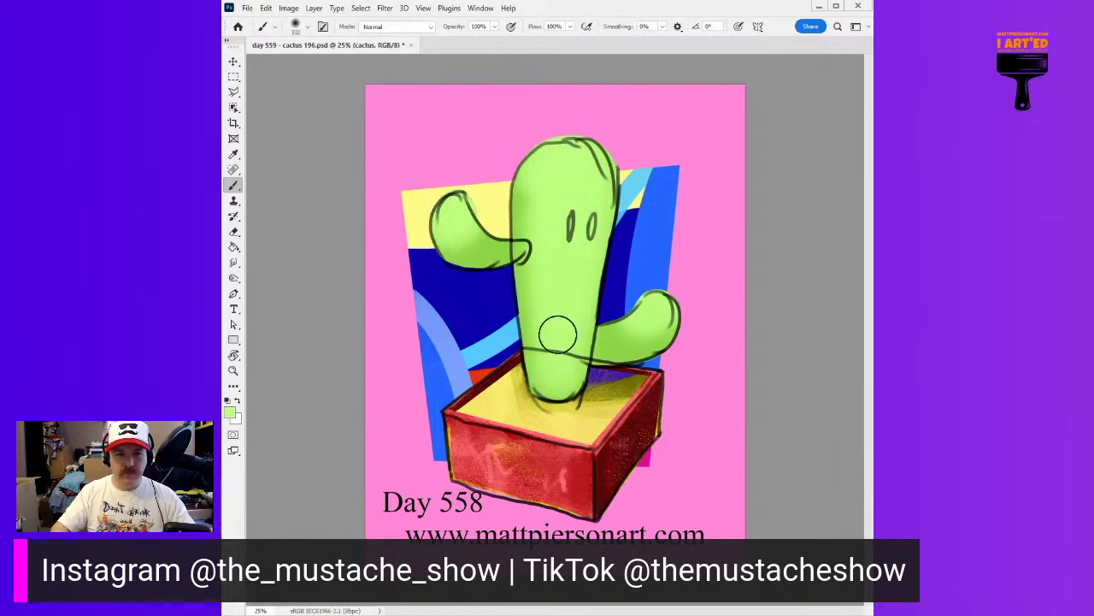
Step: Shade the undersides of both cactus arms and the trunk's right side with dark green, then hide the sketch outline
mouse_move(480, 254)
mouse_down()
mouse_move(546, 271)
mouse_move(539, 256)
mouse_move(539, 363)
mouse_move(535, 299)
mouse_move(585, 268)
mouse_move(568, 391)
mouse_move(612, 235)
mouse_move(583, 395)
mouse_move(632, 347)
mouse_move(700, 331)
mouse_move(684, 323)
mouse_move(605, 336)
mouse_up()
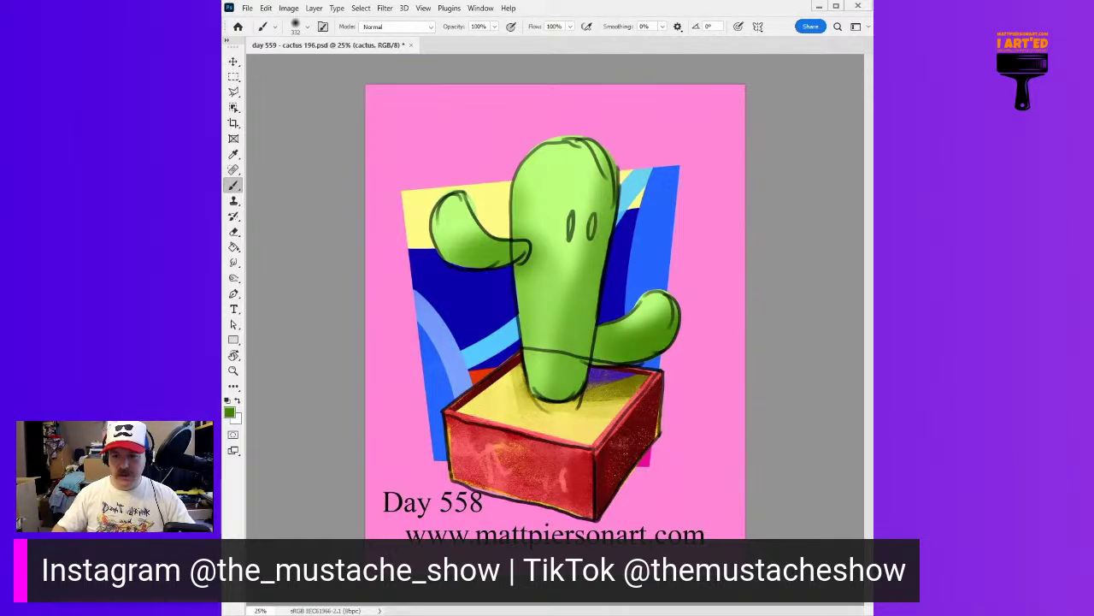
click(869, 383)
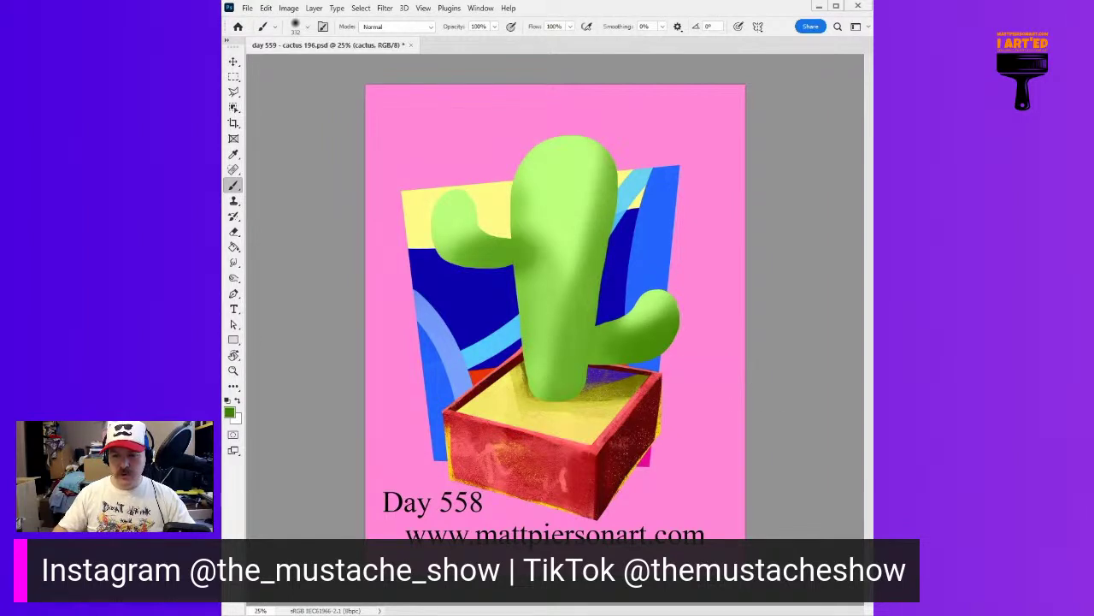
Step: On a new layer, texture the right arm in light and dark greens with the 175 px Sampled Brush 13 9
key(ctrl+alt+shift+n)
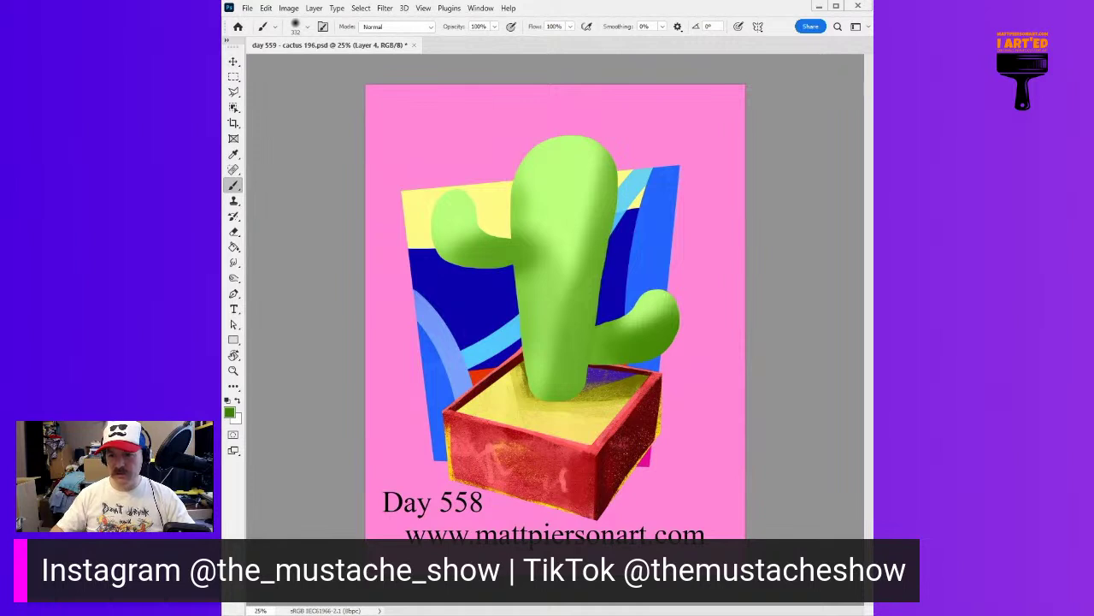
right_click(647, 313)
click(751, 416)
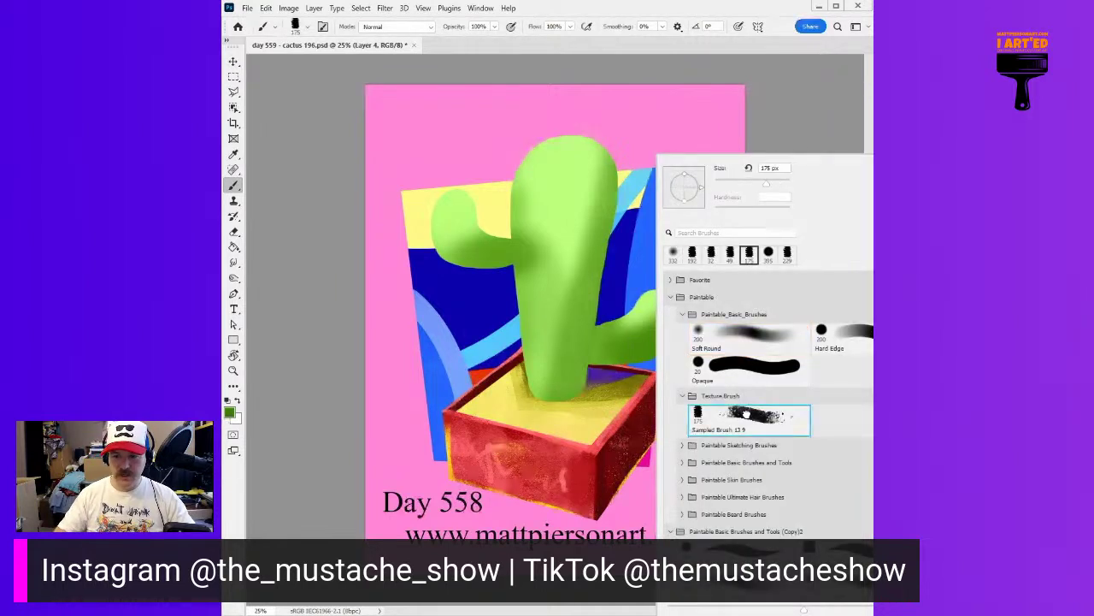
click(714, 52)
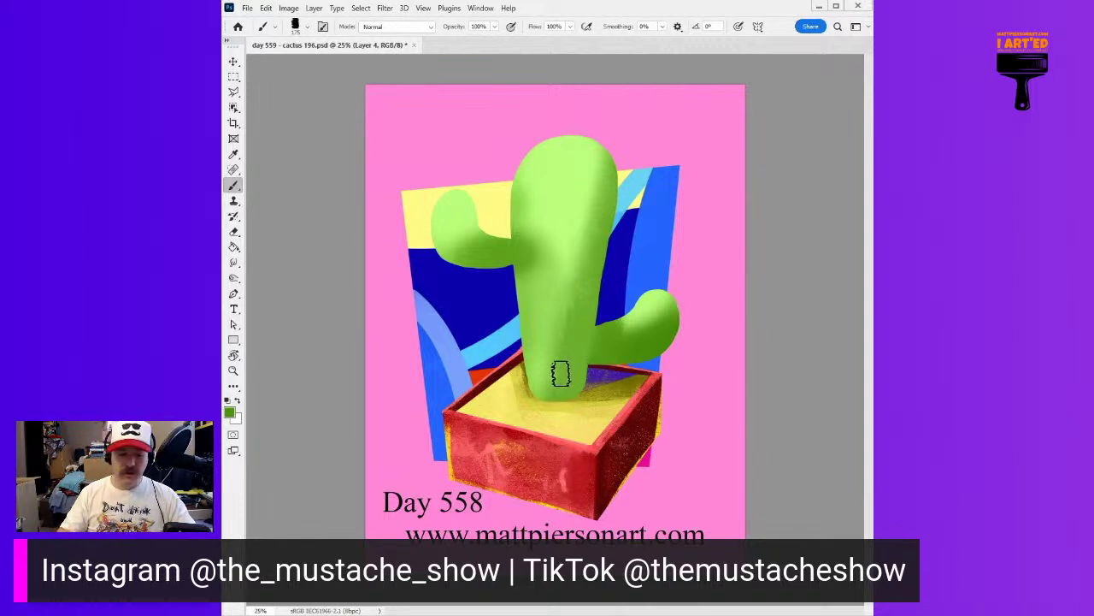
mouse_move(652, 320)
mouse_down()
mouse_move(684, 313)
mouse_move(643, 306)
mouse_move(652, 313)
mouse_move(631, 314)
mouse_up()
alt+click(656, 315)
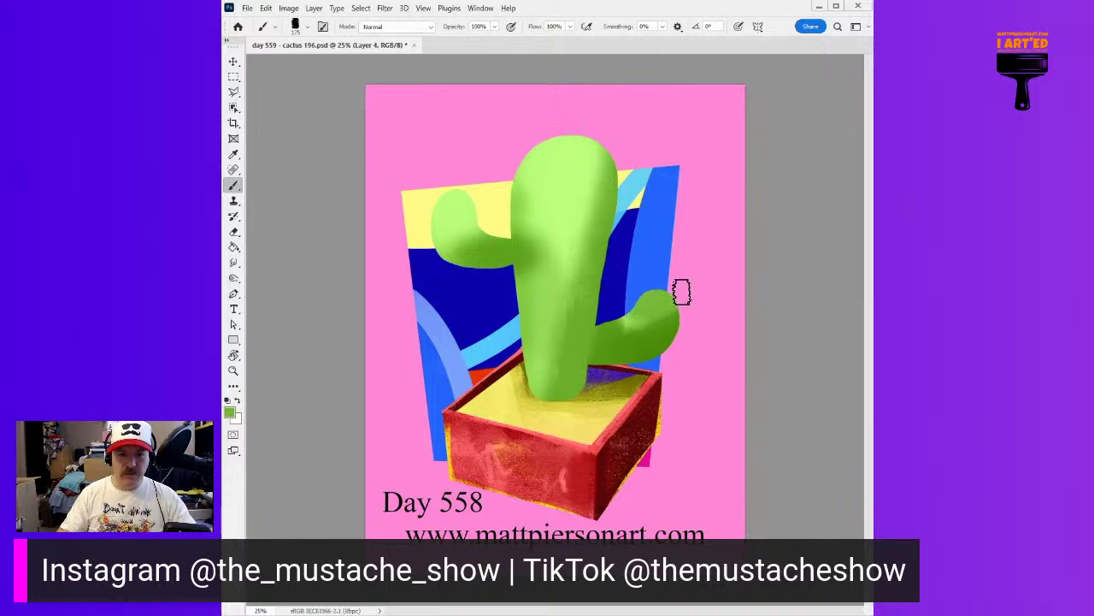
alt+click(604, 204)
mouse_move(642, 311)
mouse_down()
mouse_move(655, 299)
mouse_move(638, 323)
mouse_up()
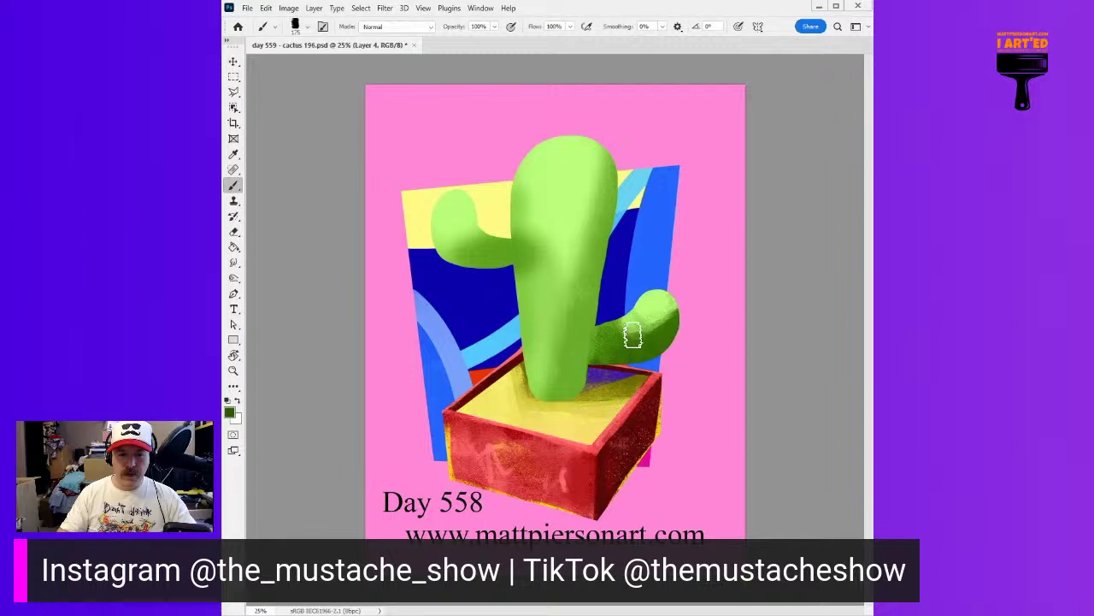
Step: Texture the lower trunk and its base with strokes of mid and dark green sampled from the cactus
alt+click(579, 333)
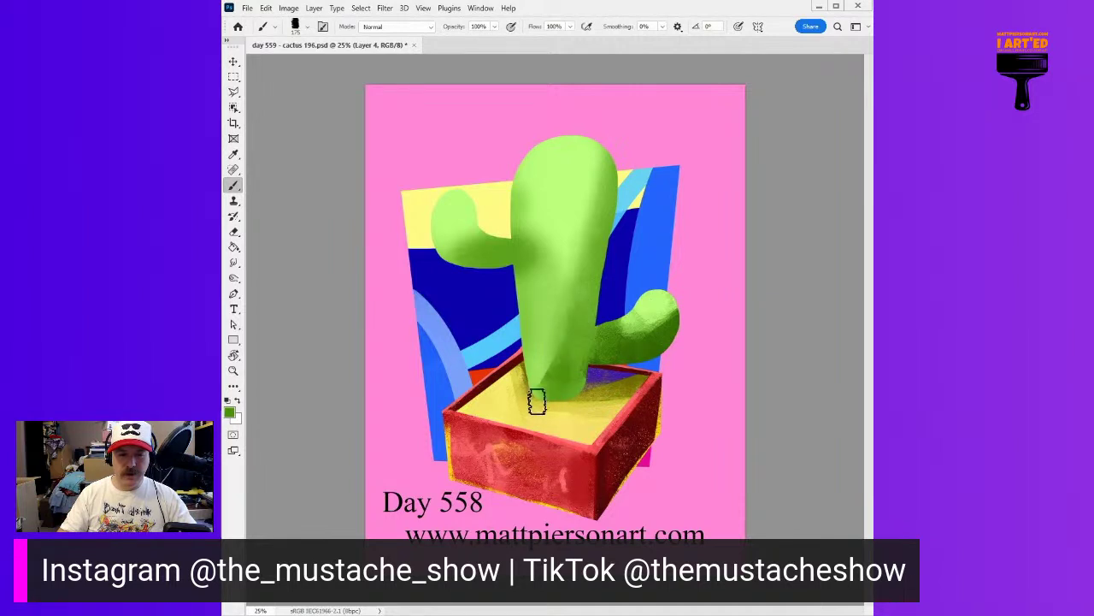
alt+click(557, 318)
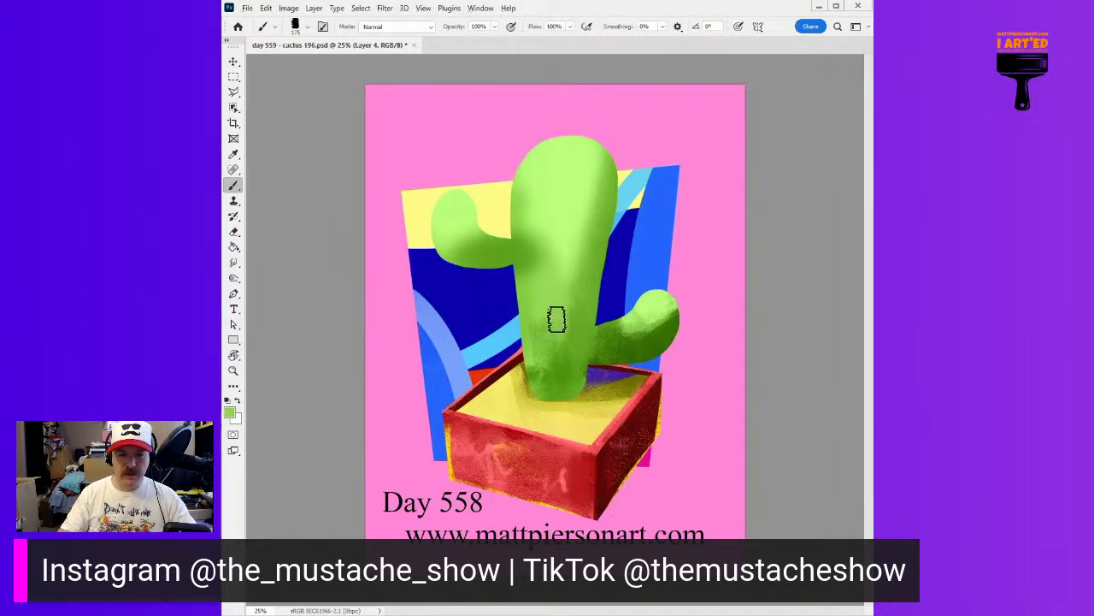
drag(570, 367, 603, 255)
alt+click(558, 376)
drag(569, 384, 592, 254)
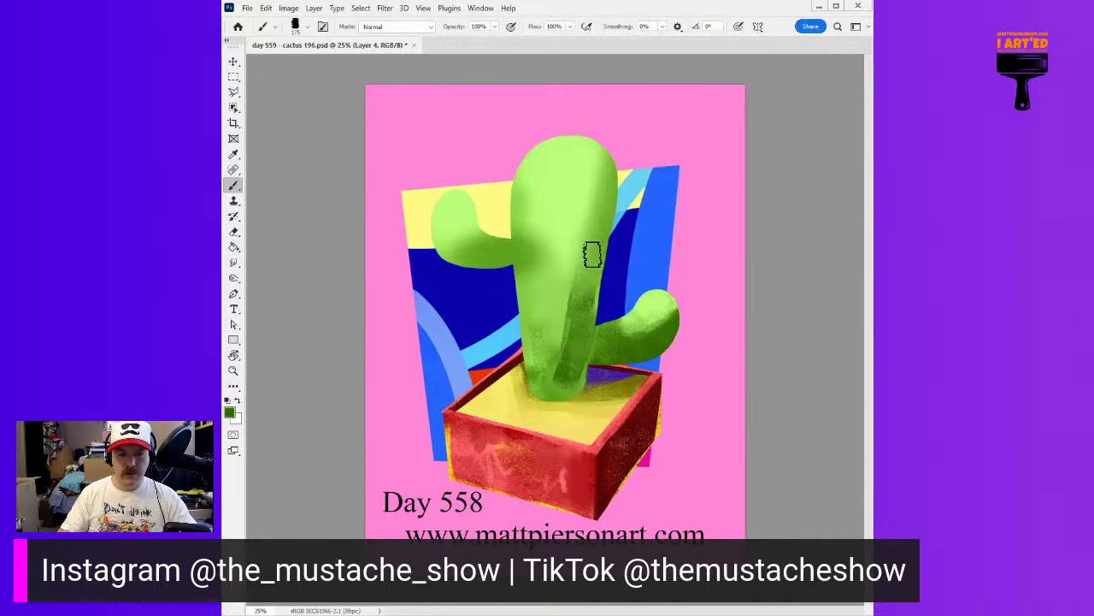
alt+click(589, 286)
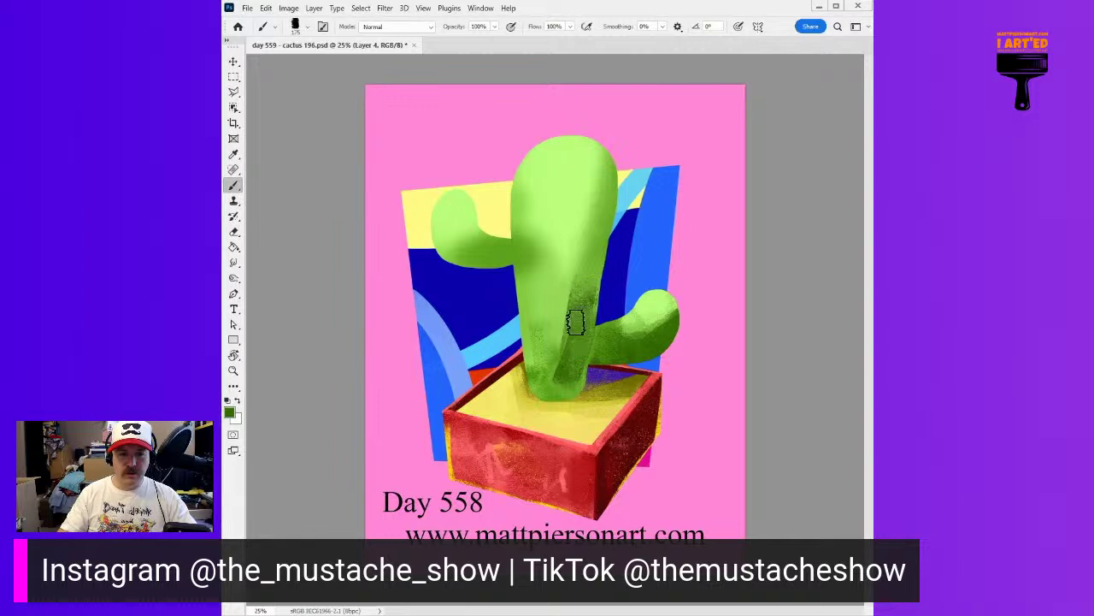
mouse_move(560, 377)
mouse_down()
mouse_move(574, 335)
mouse_move(562, 391)
mouse_up()
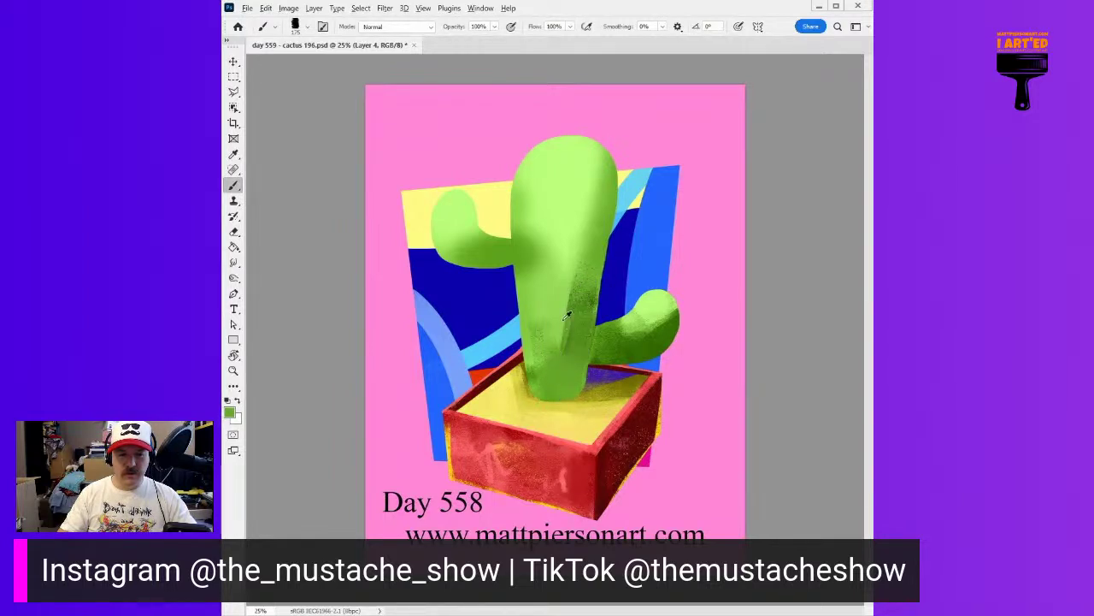
Step: Brush light green texture over the trunk's center and darker green along its right edge up to the top
alt+click(559, 279)
mouse_move(573, 295)
mouse_down()
mouse_move(583, 266)
mouse_move(586, 308)
mouse_move(604, 245)
mouse_move(595, 304)
mouse_move(619, 190)
mouse_up()
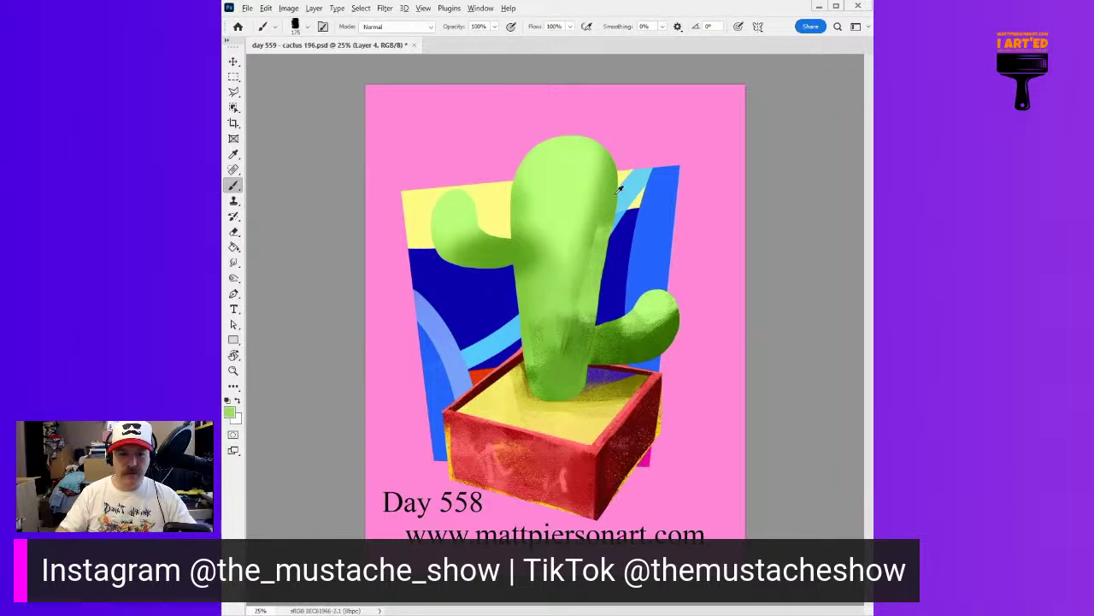
alt+click(587, 318)
drag(588, 313, 611, 171)
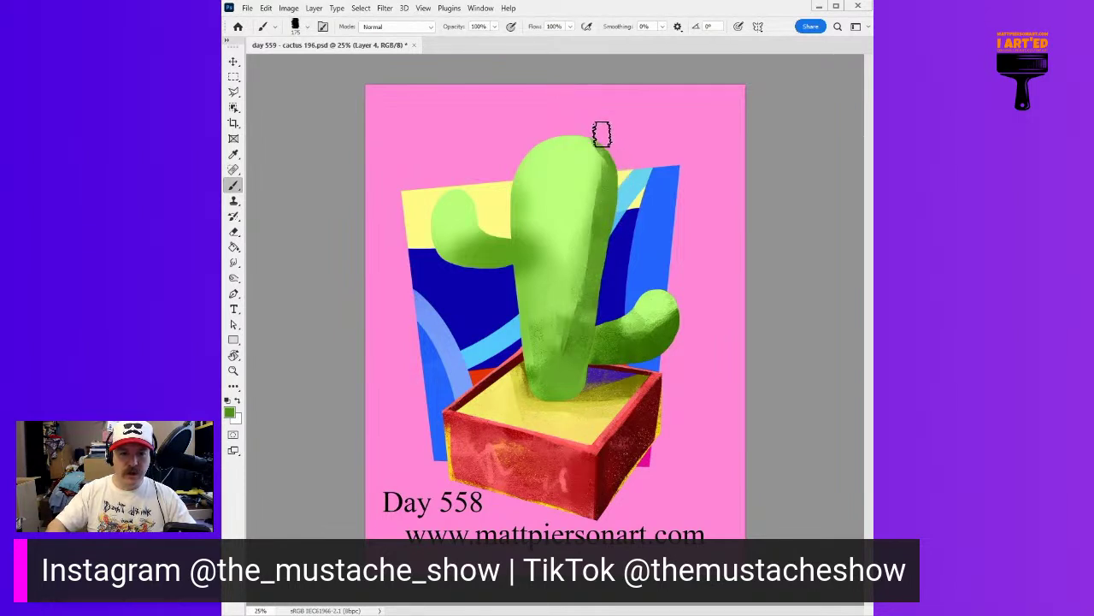
alt+click(574, 142)
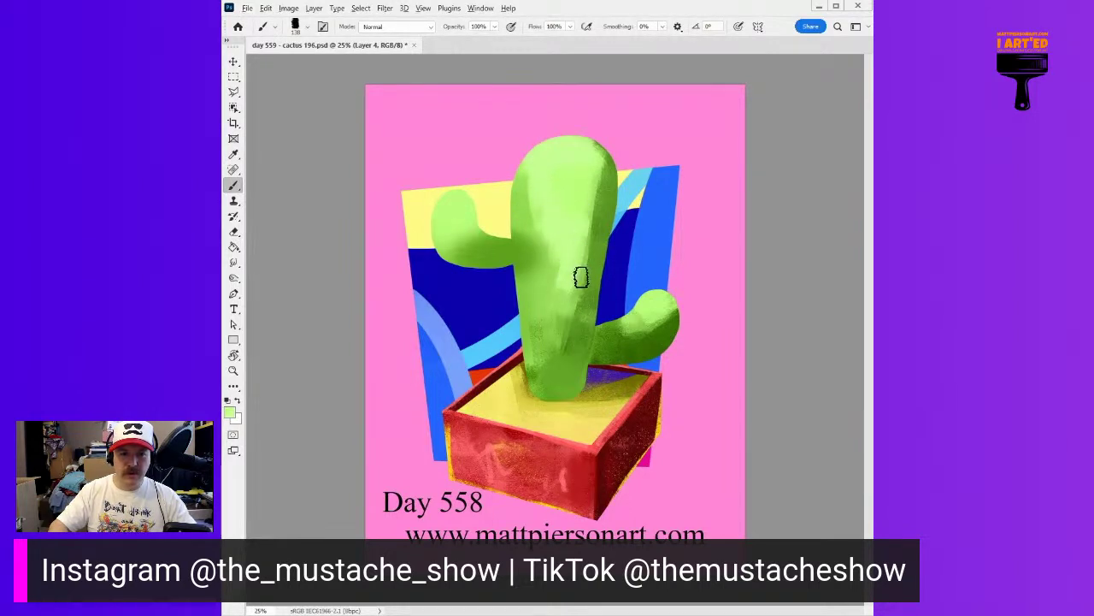
Step: Blend the trunk's middle and lower part with sampled mid and light greens using a smaller texture brush
alt+click(550, 289)
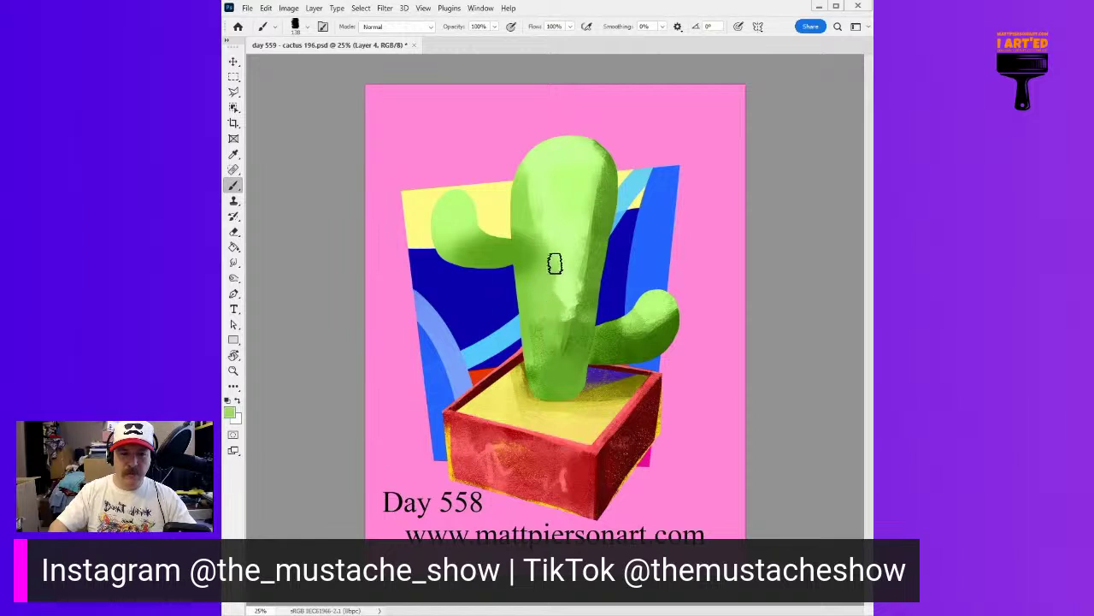
alt+click(549, 318)
mouse_move(548, 319)
mouse_down()
mouse_move(534, 353)
mouse_move(522, 304)
mouse_move(553, 354)
mouse_move(557, 343)
mouse_move(545, 323)
mouse_move(550, 381)
mouse_up()
alt+click(553, 360)
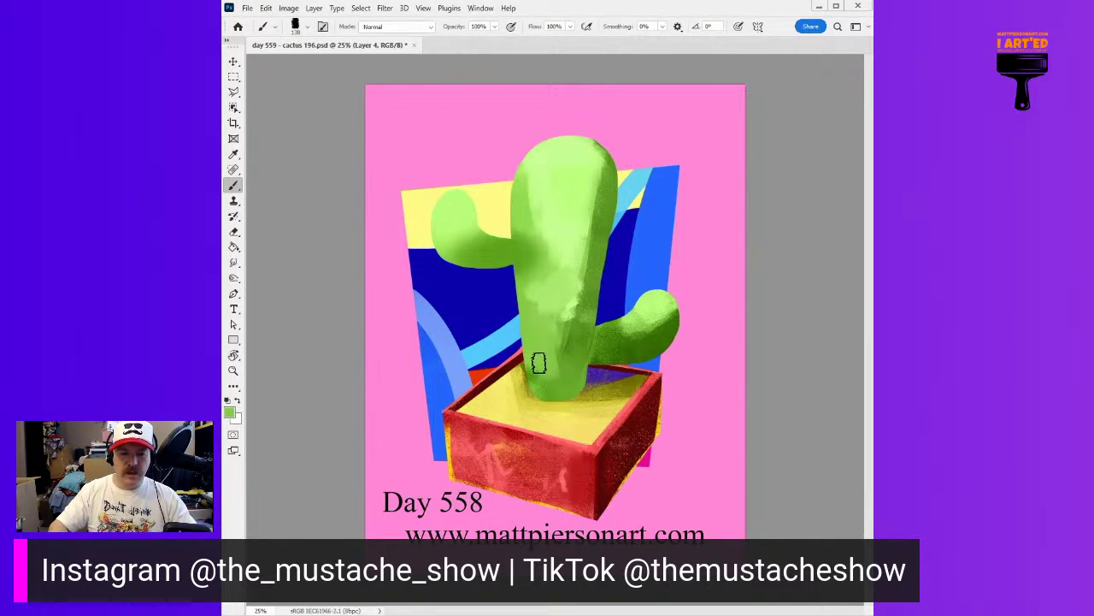
drag(573, 344, 550, 379)
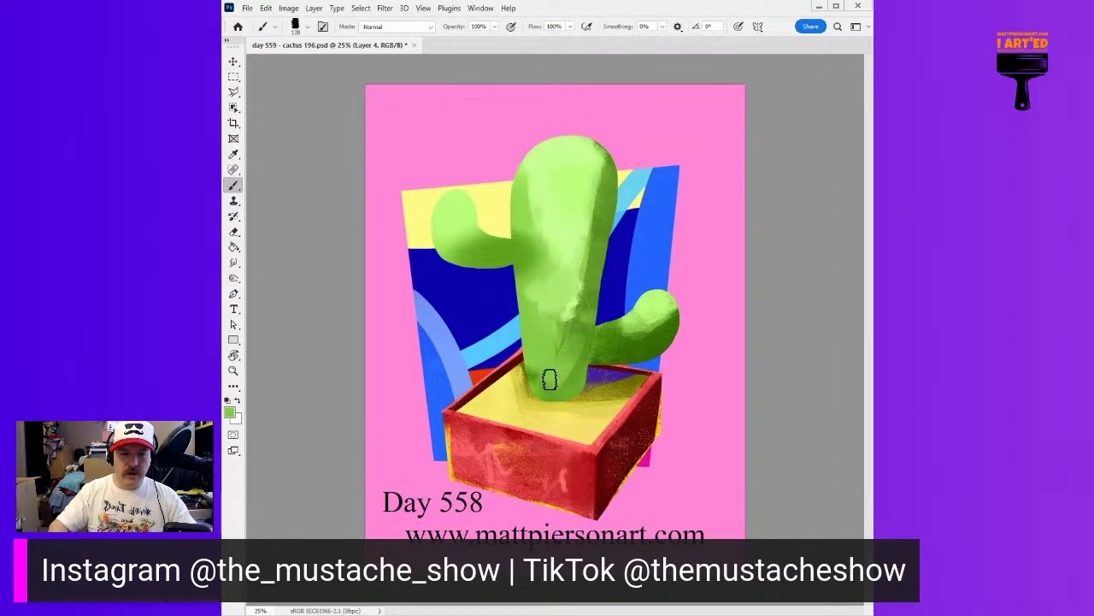
Step: Add darker green texture across the lower trunk and pull light green highlight strokes down its middle
alt+click(588, 320)
mouse_move(585, 325)
mouse_down()
mouse_move(564, 365)
mouse_move(574, 355)
mouse_move(539, 386)
mouse_move(570, 376)
mouse_move(562, 383)
mouse_move(532, 357)
mouse_up()
alt+click(570, 371)
mouse_move(524, 309)
mouse_down()
mouse_move(556, 347)
mouse_move(549, 298)
mouse_move(557, 319)
mouse_up()
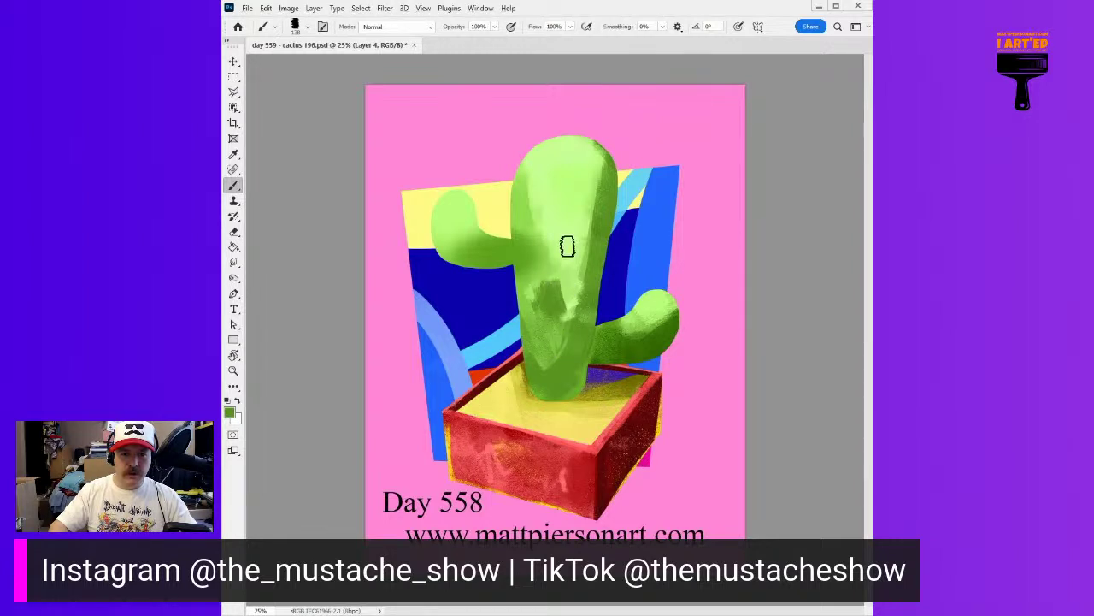
drag(568, 247, 557, 310)
mouse_move(572, 225)
mouse_down()
mouse_move(560, 292)
mouse_move(553, 236)
mouse_move(571, 293)
mouse_move(531, 298)
mouse_move(550, 338)
mouse_up()
alt+click(567, 201)
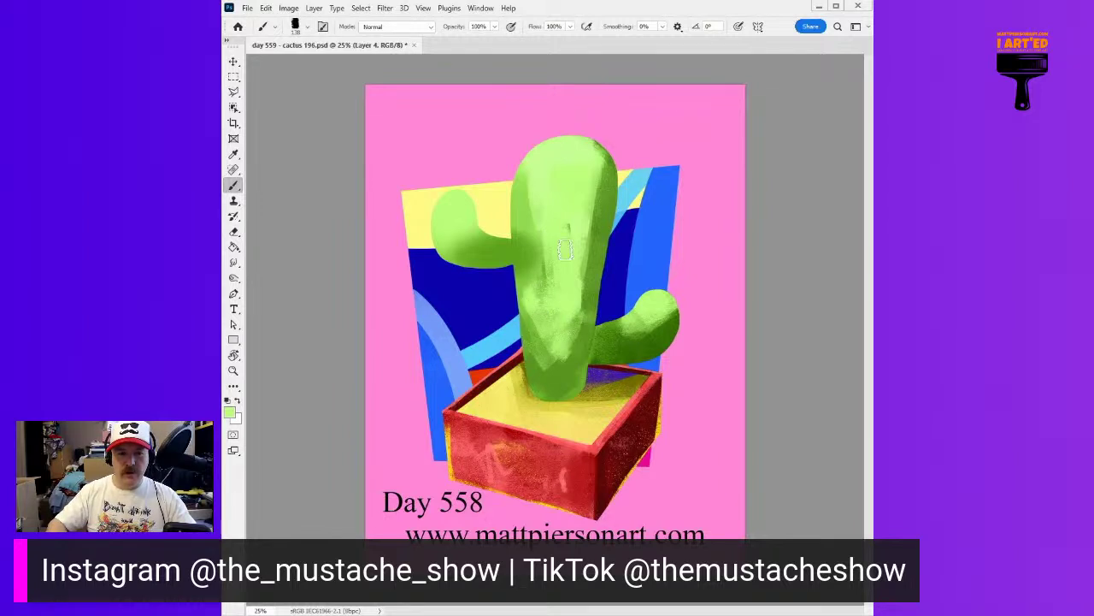
Step: Define where the left arm meets the trunk with sampled light and dark green using a smaller texture brush
alt+click(502, 248)
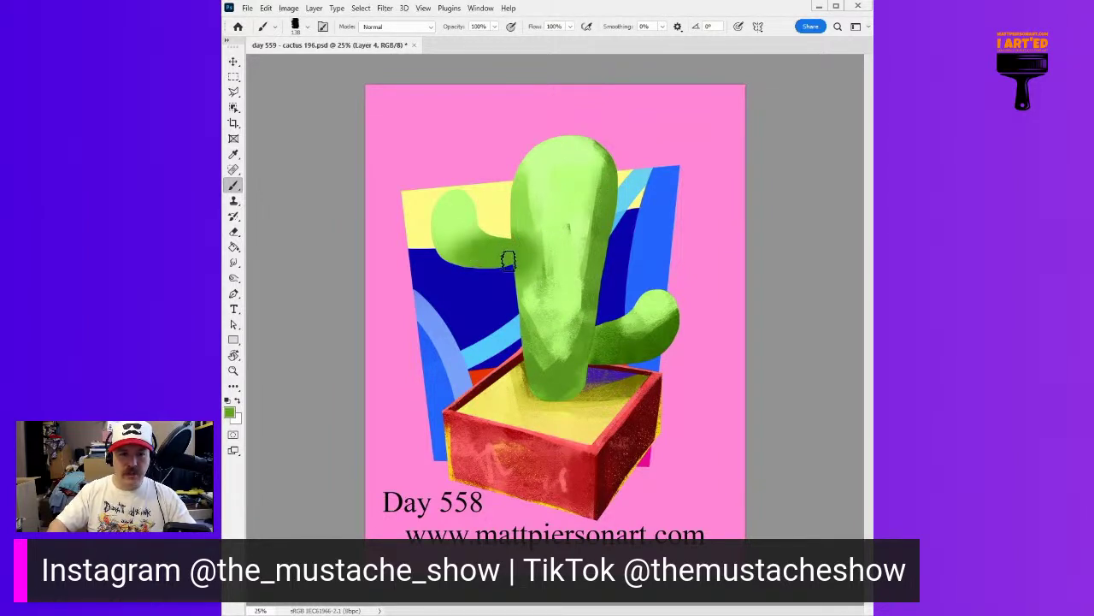
alt+click(525, 227)
mouse_move(531, 225)
mouse_down()
mouse_move(519, 223)
mouse_move(537, 262)
mouse_move(516, 280)
mouse_up()
alt+click(523, 248)
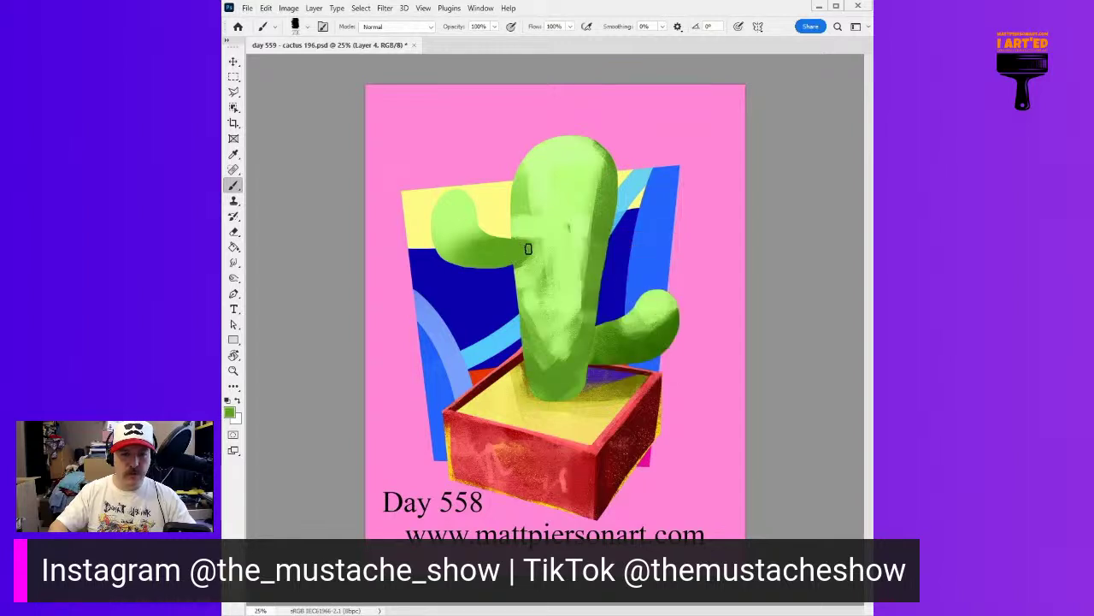
alt+click(535, 261)
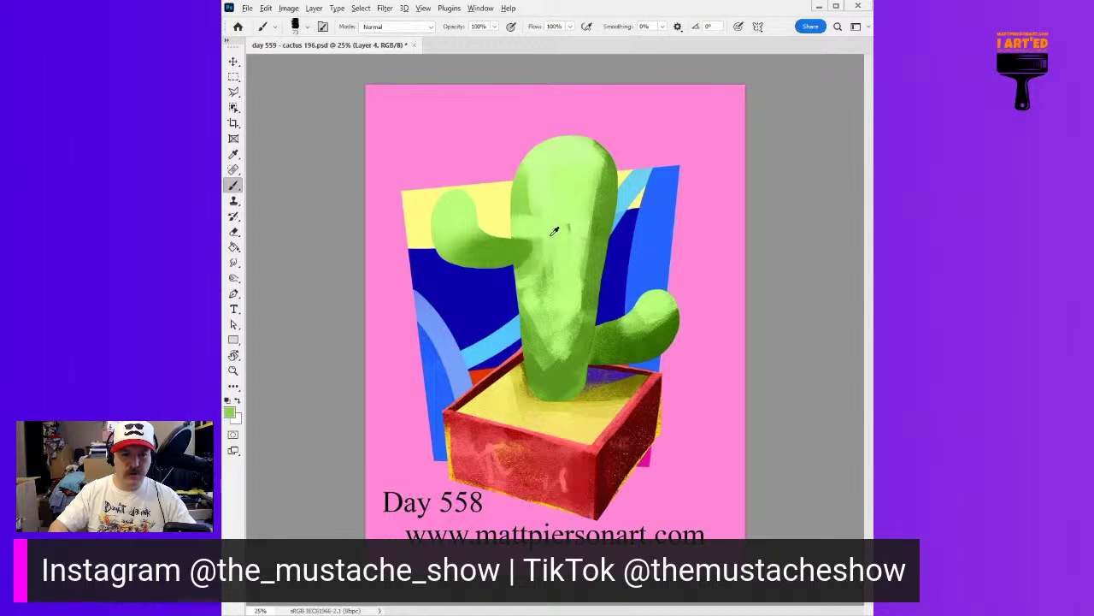
Step: Texture the left arm with dark green along its underside and lighter green on its upright tip
alt+click(500, 246)
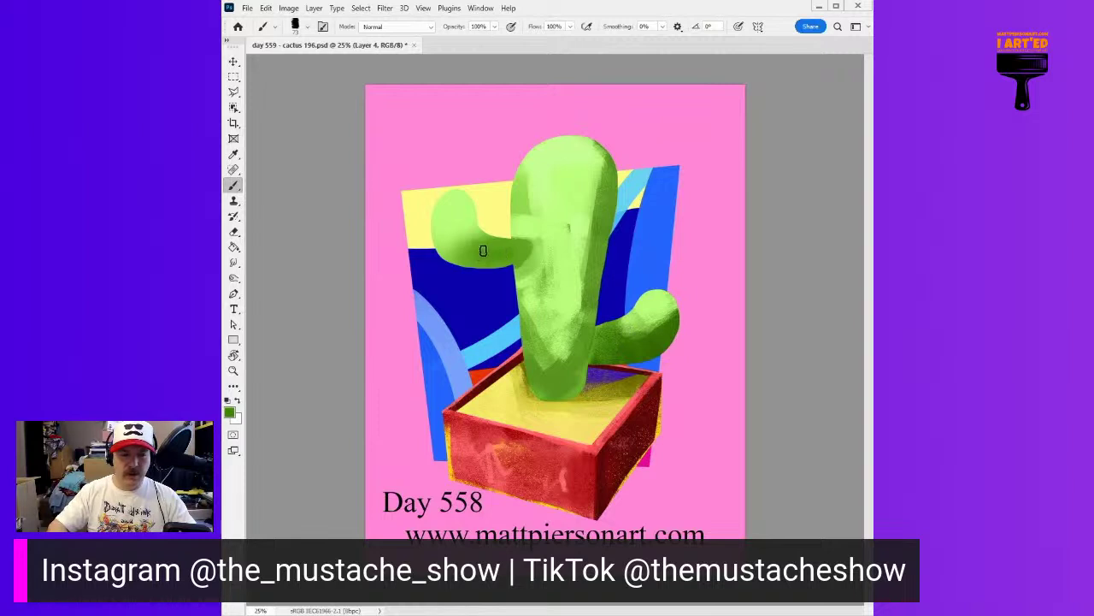
alt+click(557, 205)
alt+right_click(555, 200)
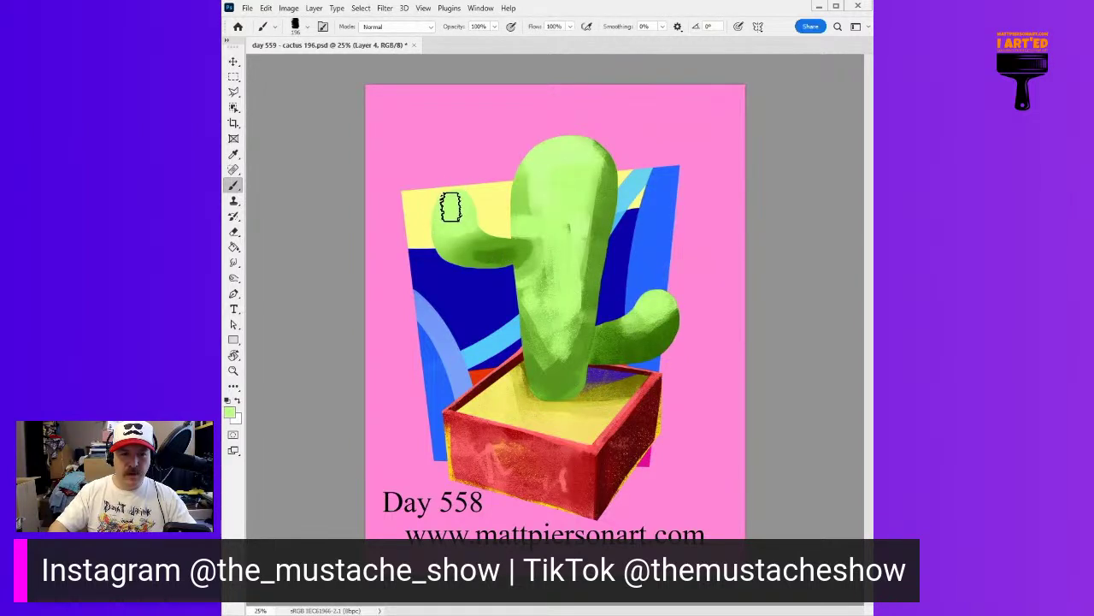
alt+click(477, 239)
alt+right_click(474, 238)
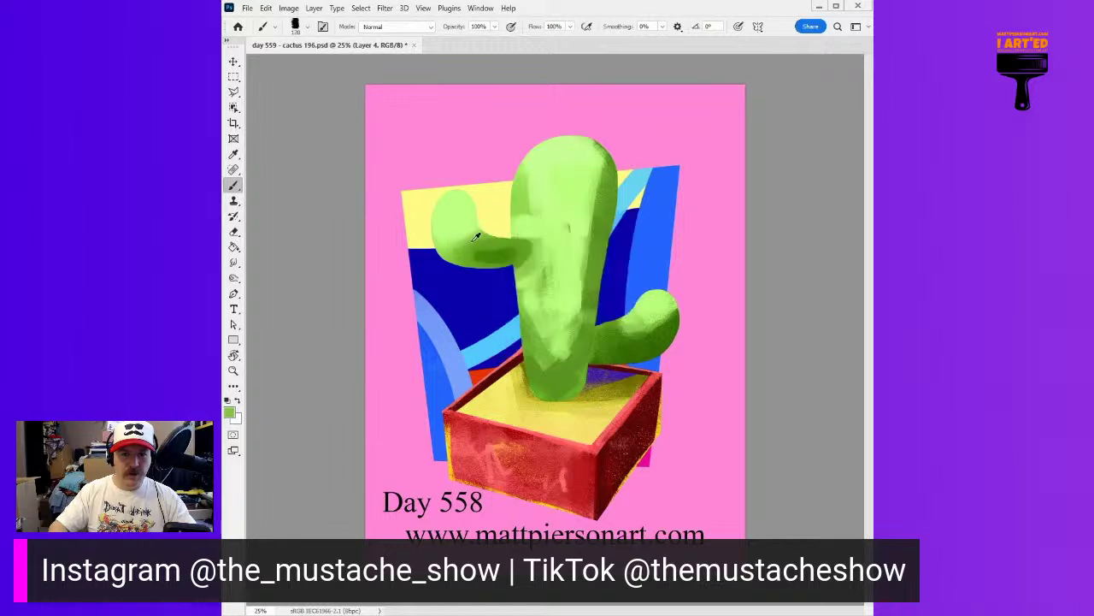
mouse_move(487, 244)
mouse_down()
mouse_move(477, 245)
mouse_move(477, 194)
mouse_move(457, 230)
mouse_move(450, 207)
mouse_move(453, 231)
mouse_move(447, 223)
mouse_move(506, 245)
mouse_up()
alt+click(444, 224)
alt+click(498, 253)
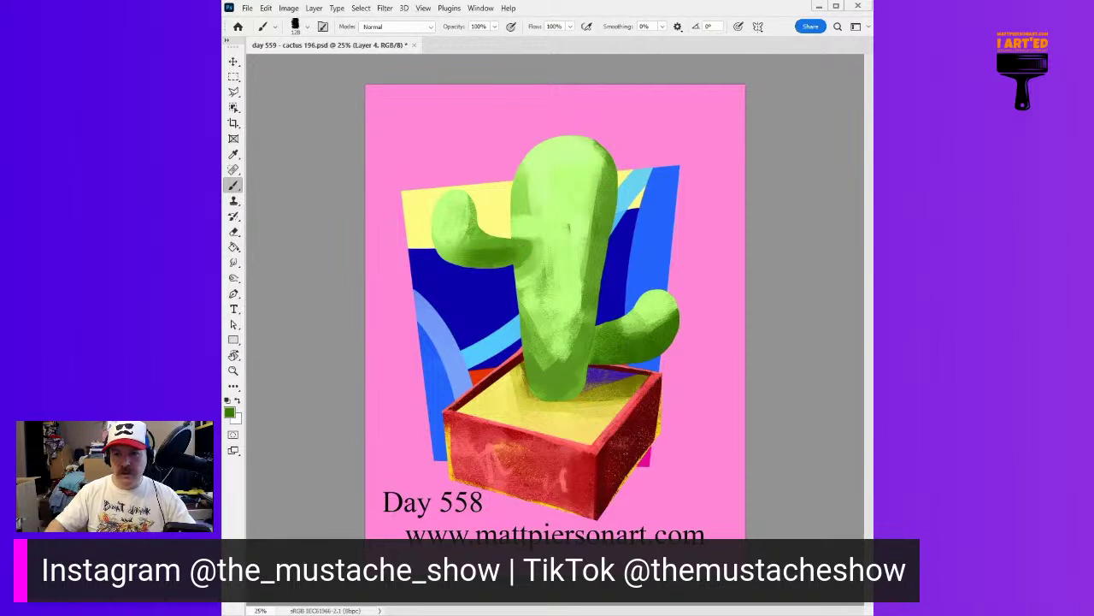
Step: Deepen both arm joints and the trunk's right edge and base with dark green texture, blending in sampled mid green
drag(624, 345, 602, 336)
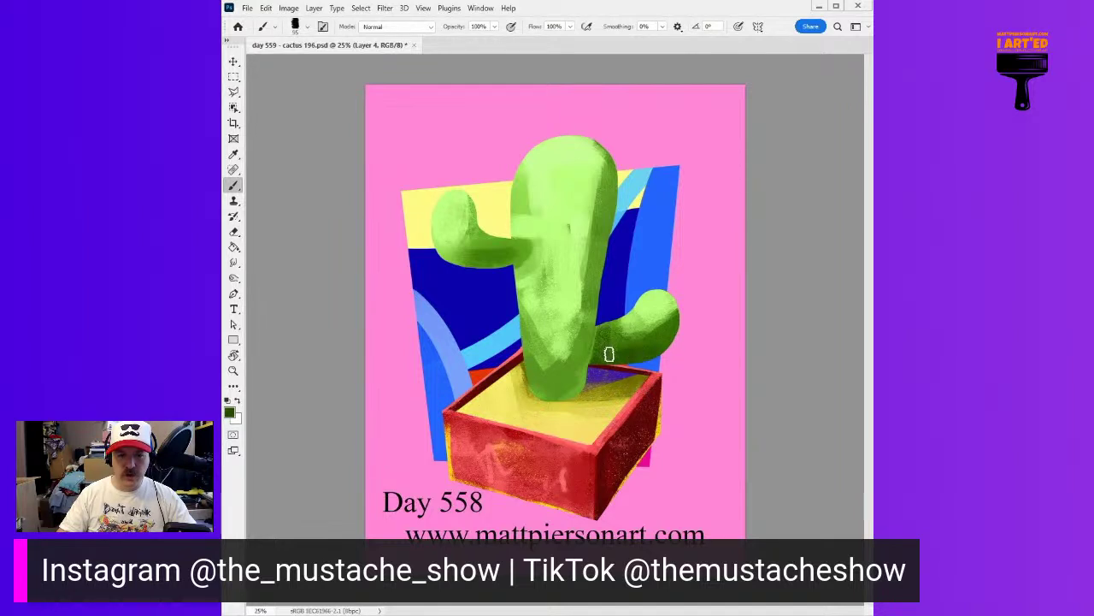
mouse_move(507, 248)
mouse_down()
mouse_move(518, 250)
mouse_move(487, 256)
mouse_up()
alt+click(587, 322)
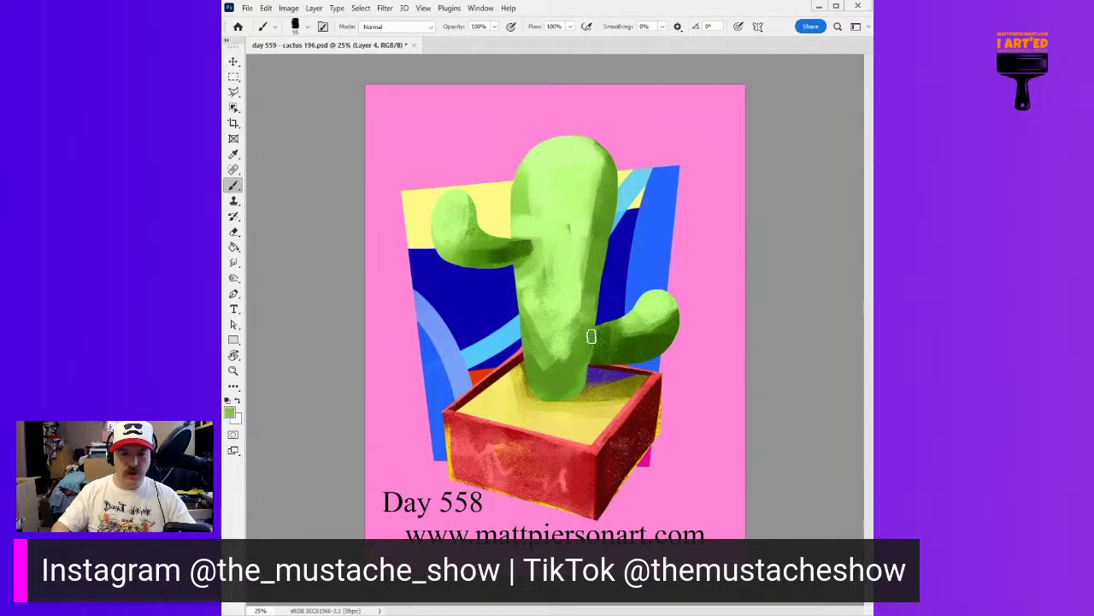
drag(599, 342, 572, 362)
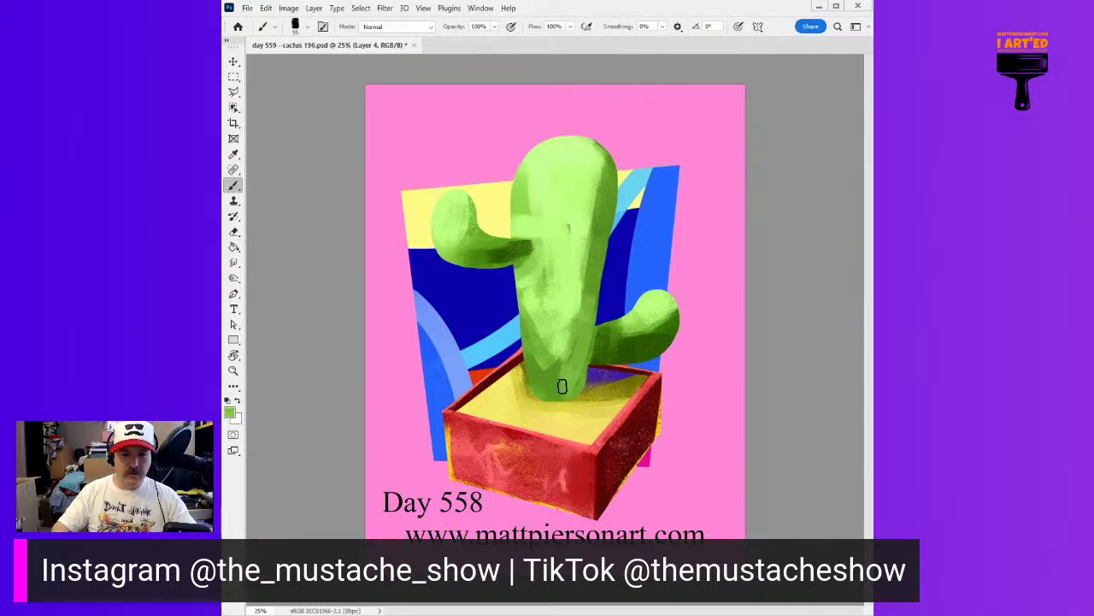
alt+click(602, 339)
mouse_move(585, 325)
mouse_down()
mouse_move(570, 376)
mouse_move(550, 379)
mouse_move(571, 383)
mouse_move(553, 389)
mouse_move(585, 332)
mouse_move(588, 232)
mouse_up()
drag(512, 247, 471, 233)
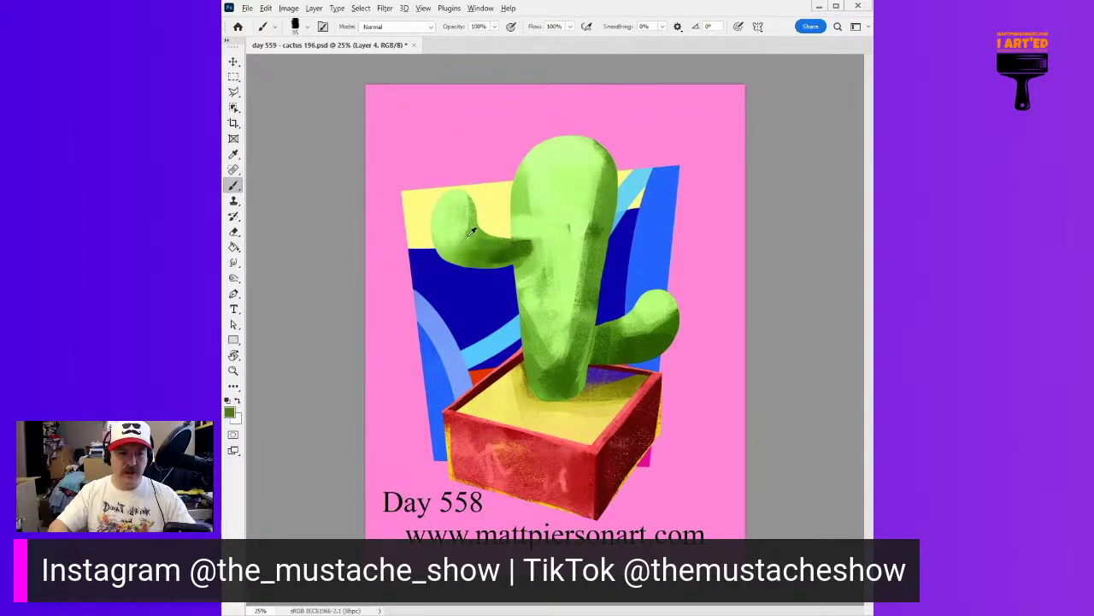
Step: Refine the inner curve and tip of the left arm with sampled mid and light green texture
alt+click(466, 209)
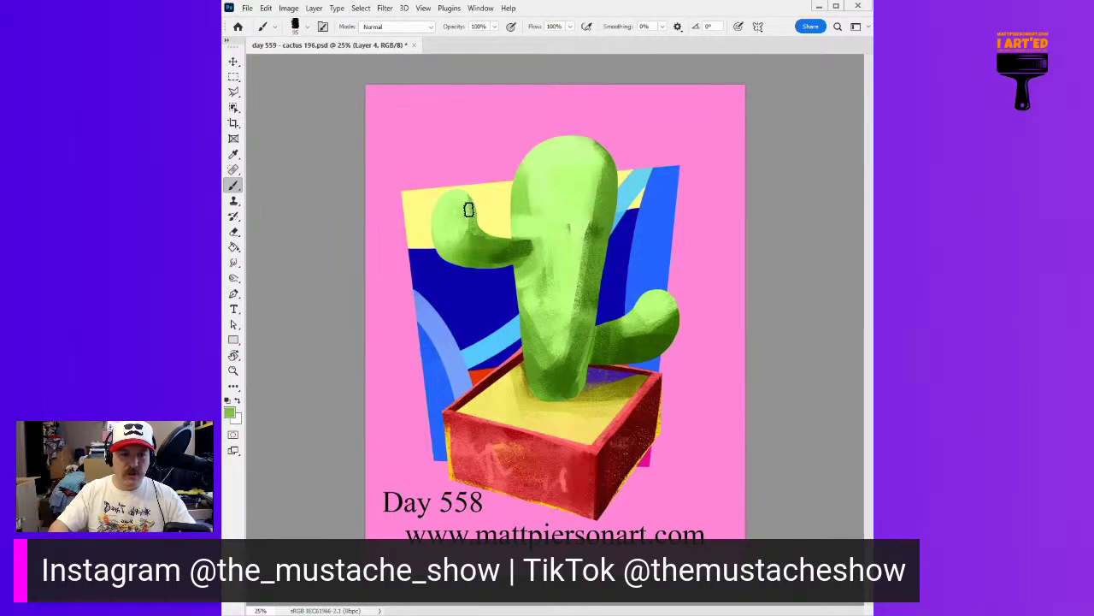
alt+click(487, 234)
drag(475, 228, 463, 188)
alt+click(467, 206)
alt+click(559, 163)
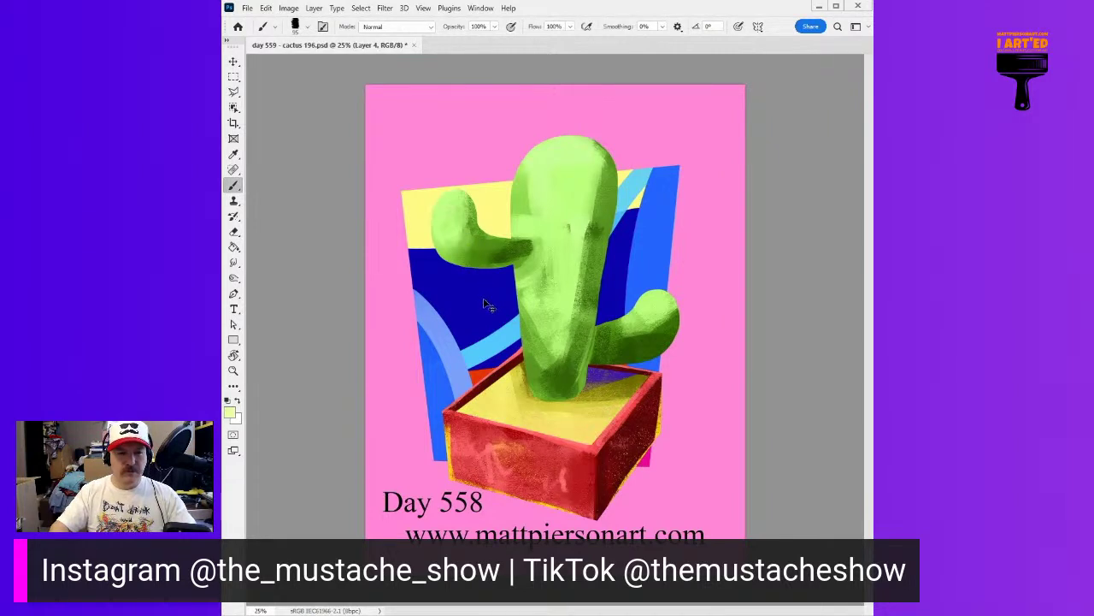
alt+click(525, 201)
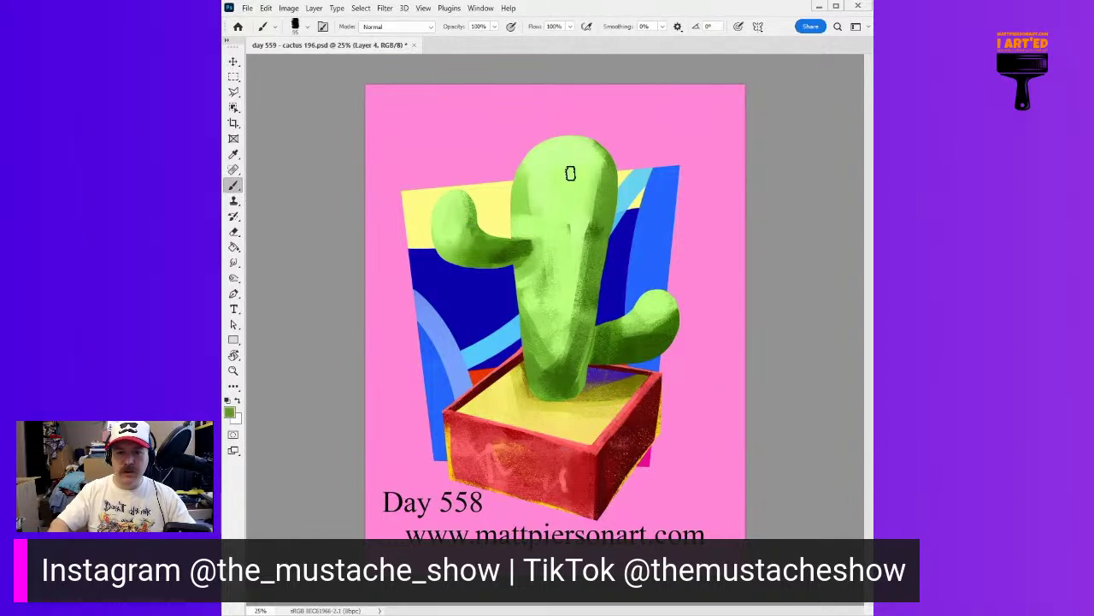
Step: Brighten the left arm's upright tip with light green and blend sampled mid green along its horizontal part
drag(454, 215, 451, 204)
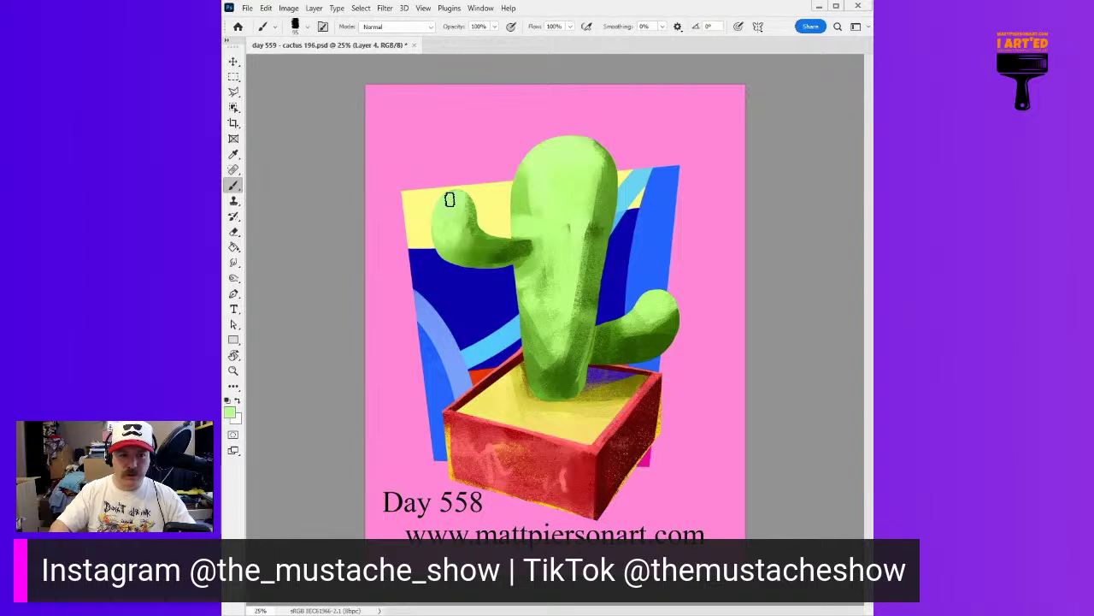
alt+click(455, 231)
drag(477, 252, 517, 248)
Step: Brush pale green onto the trunk's upper left edge, blending sampled light and mid green across the rest of its upper half
alt+click(545, 231)
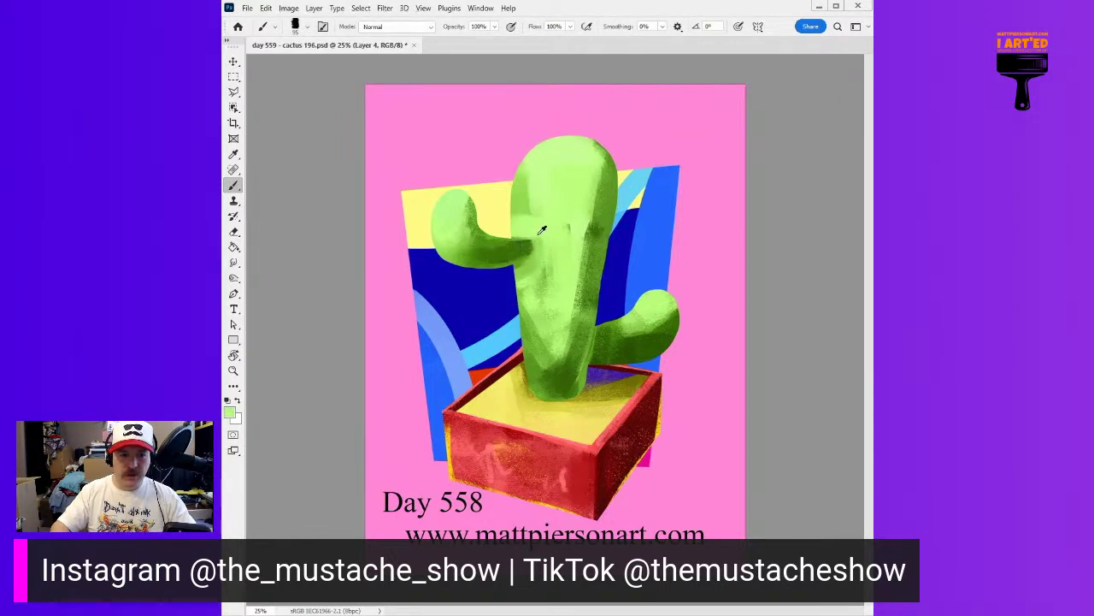
drag(520, 176, 517, 210)
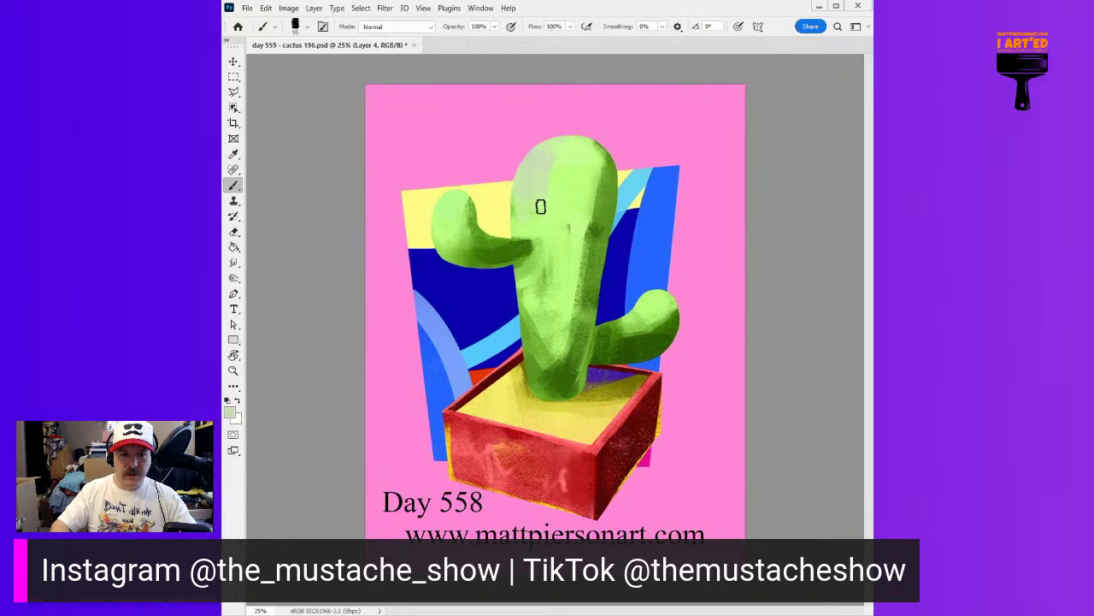
alt+click(575, 161)
mouse_move(552, 178)
mouse_down()
mouse_move(534, 204)
mouse_move(598, 200)
mouse_move(584, 244)
mouse_up()
alt+click(604, 210)
drag(600, 177, 597, 165)
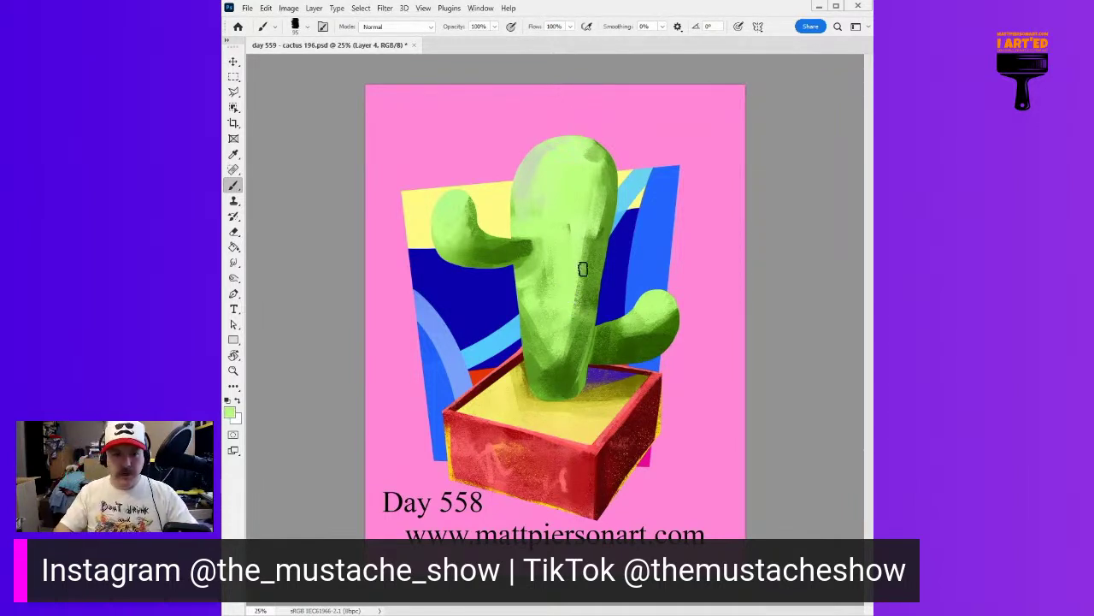
Step: Sharpen the left arm's joint with dark green using a smaller texture brush, adding pale green highlights above it and on the arm's tip
alt+click(509, 245)
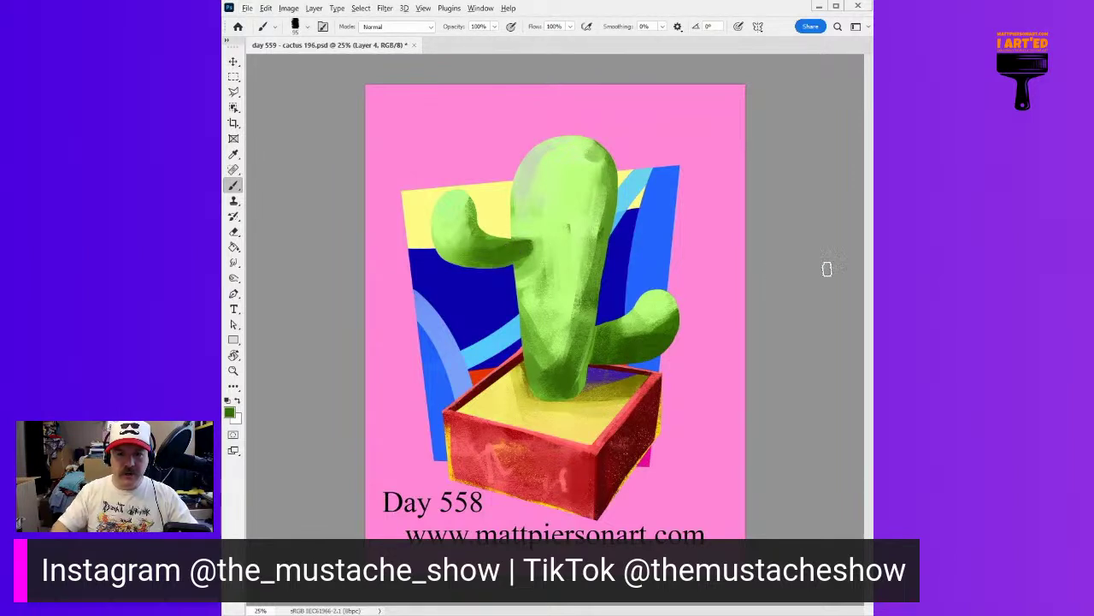
right_click(513, 248)
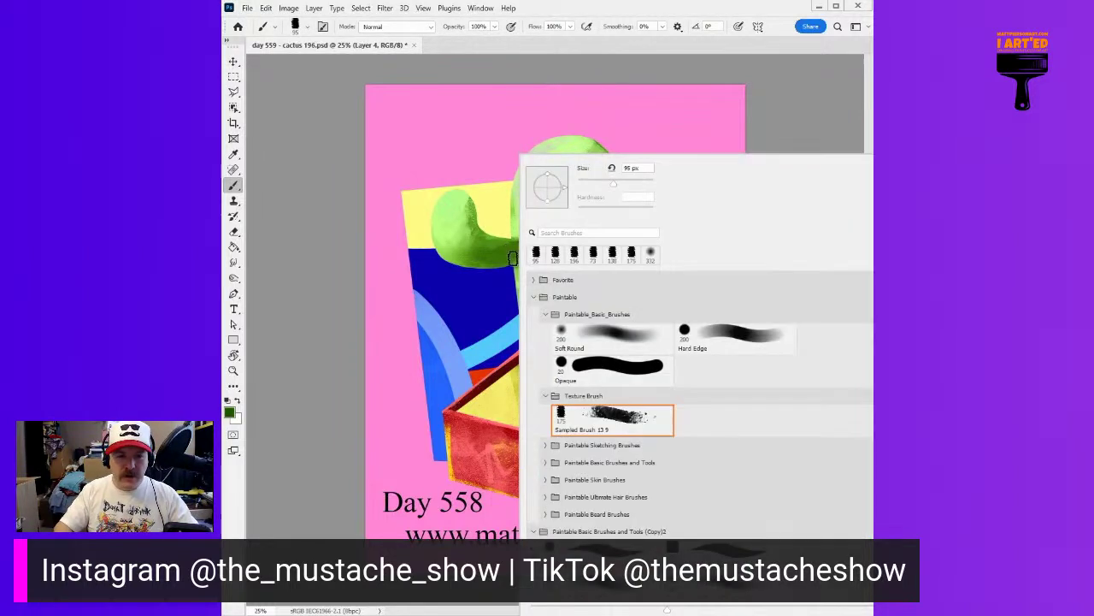
alt+right_click(511, 250)
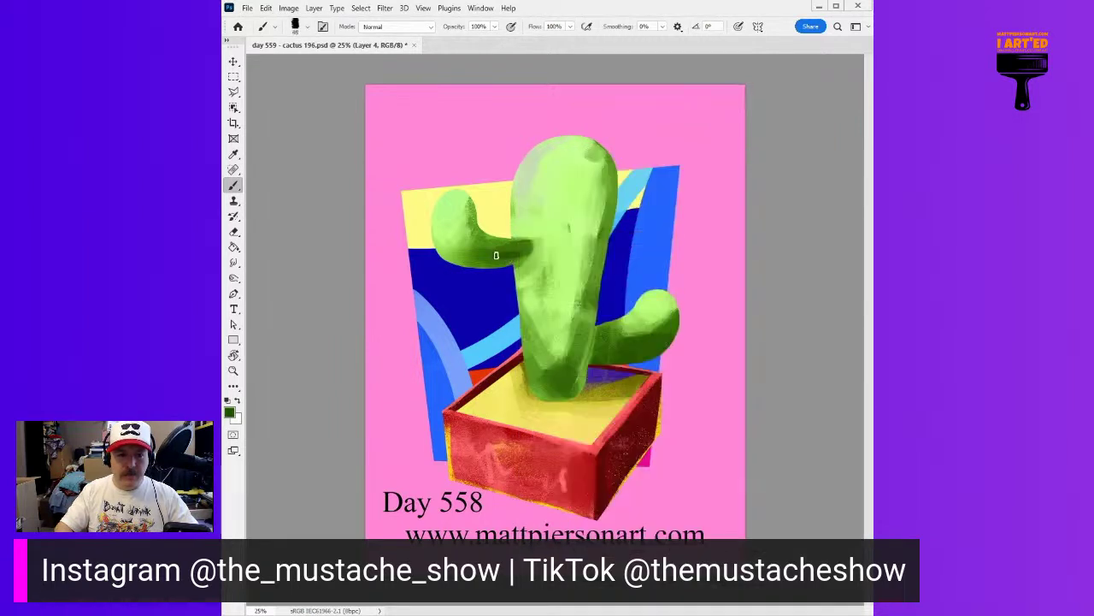
drag(530, 235, 508, 237)
alt+click(542, 229)
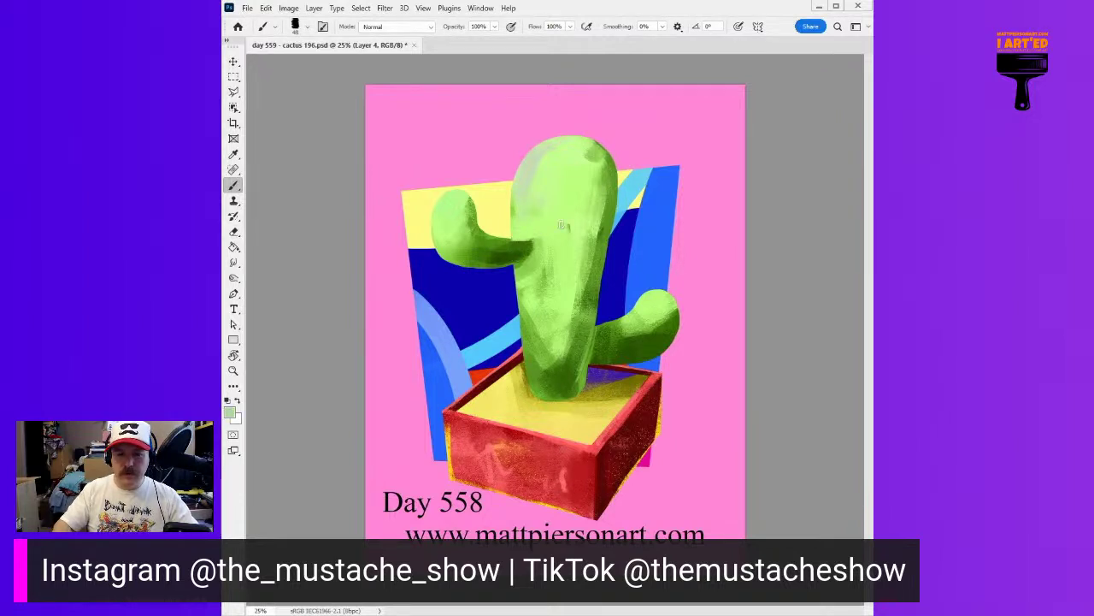
mouse_move(535, 235)
mouse_down()
mouse_move(504, 239)
mouse_move(527, 238)
mouse_up()
alt+click(525, 244)
alt+click(533, 228)
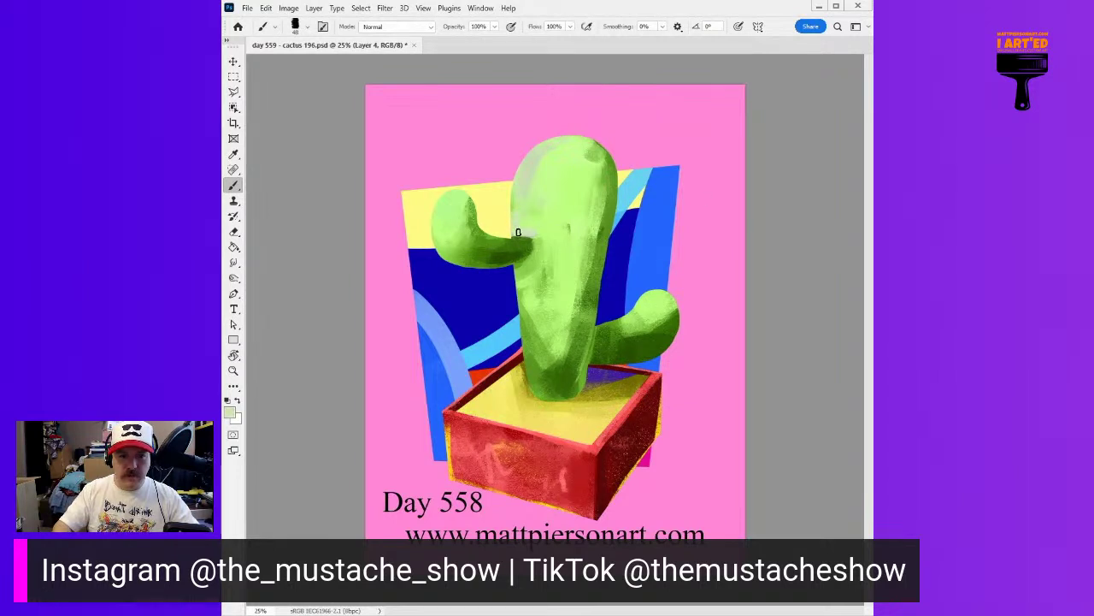
mouse_move(530, 238)
mouse_down()
mouse_move(518, 206)
mouse_move(530, 224)
mouse_move(530, 208)
mouse_up()
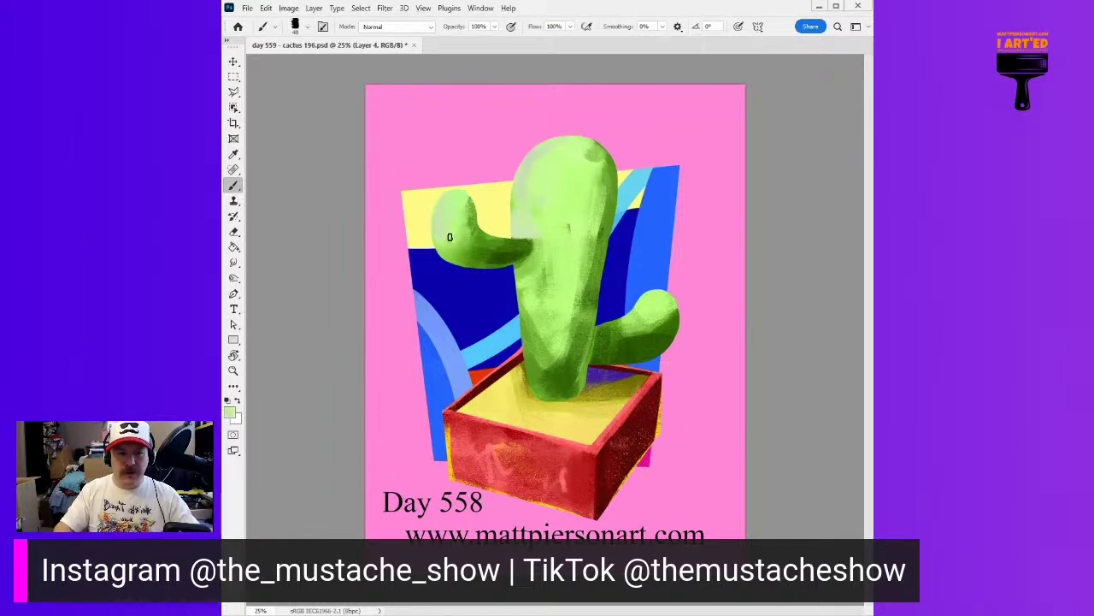
Step: Dab sampled mid green down the trunk's right side and very dark green along the left arm's underside
alt+click(594, 265)
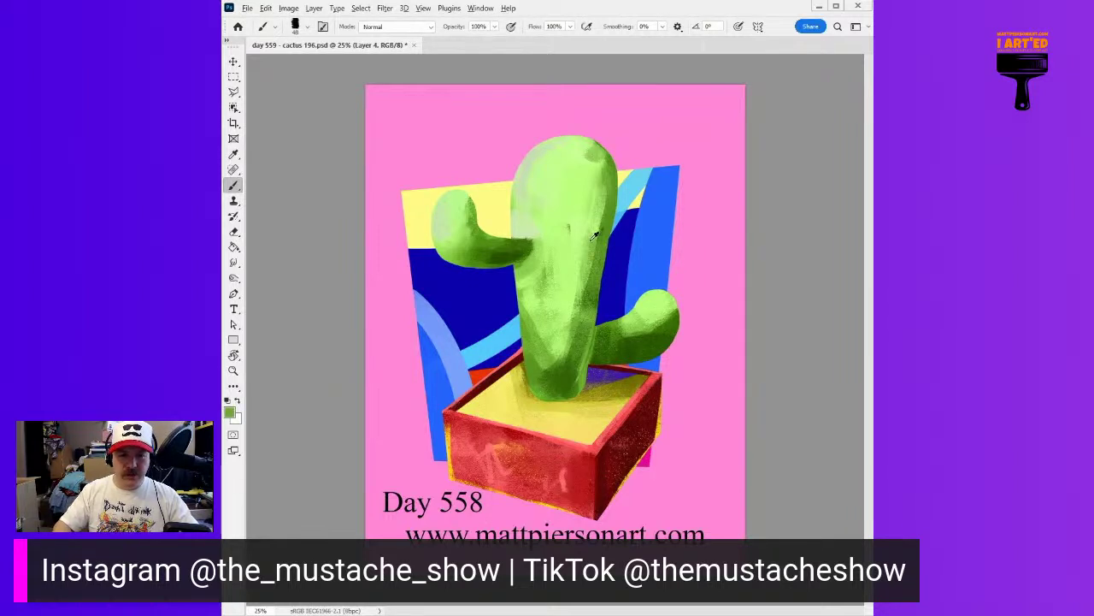
drag(601, 229, 580, 289)
alt+click(570, 293)
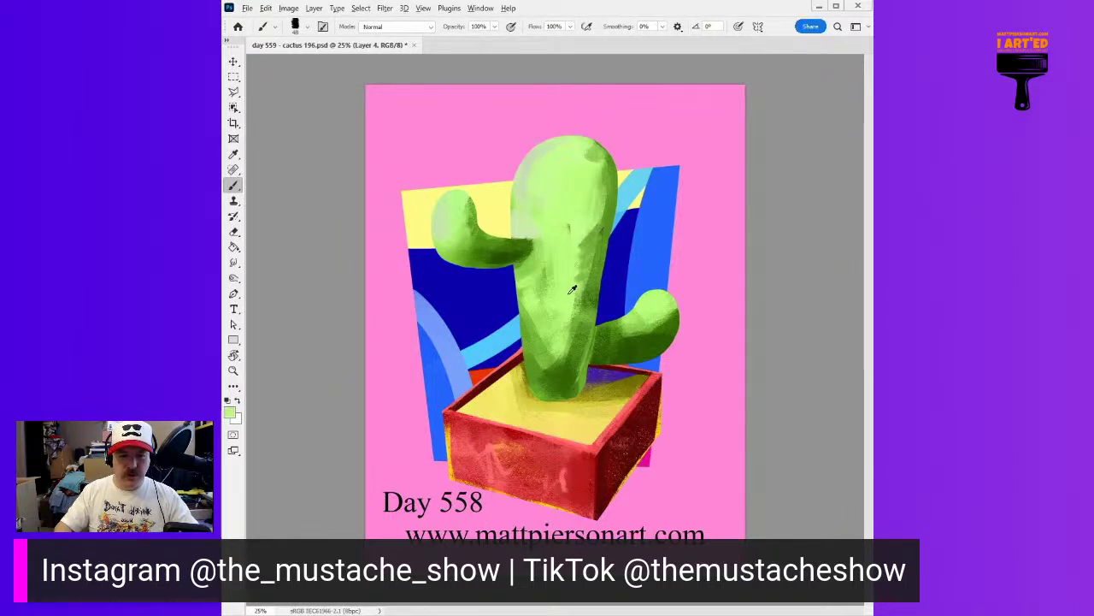
alt+click(534, 339)
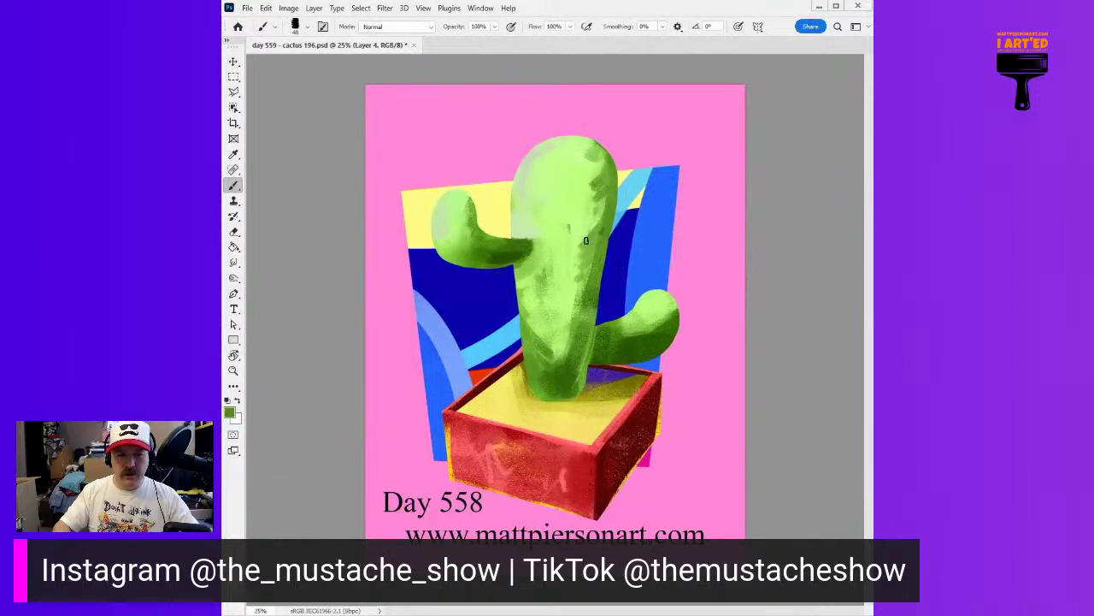
alt+click(637, 339)
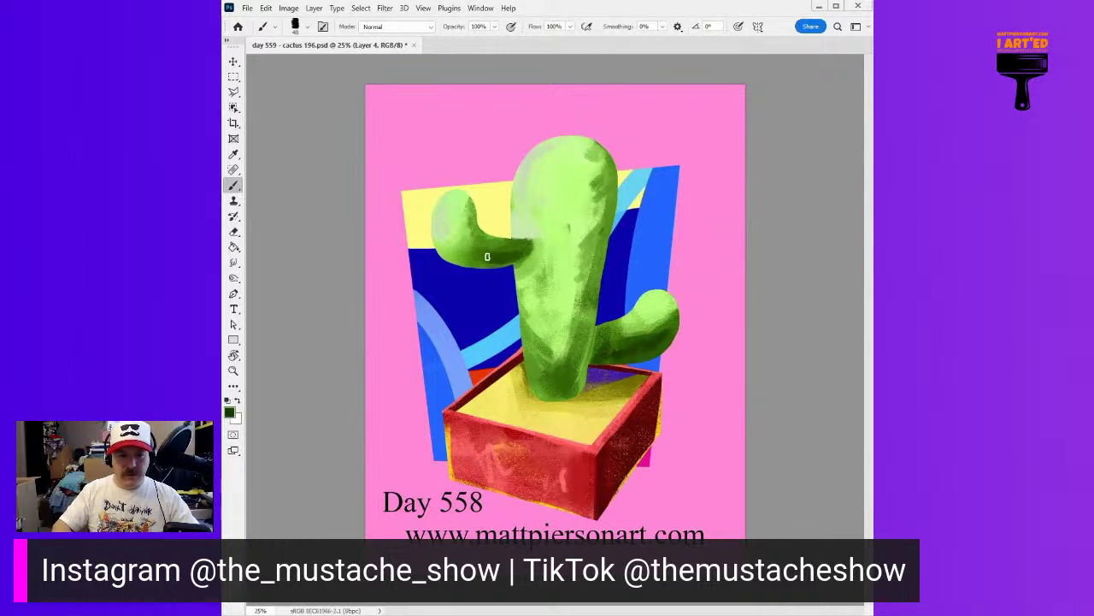
drag(465, 257, 479, 260)
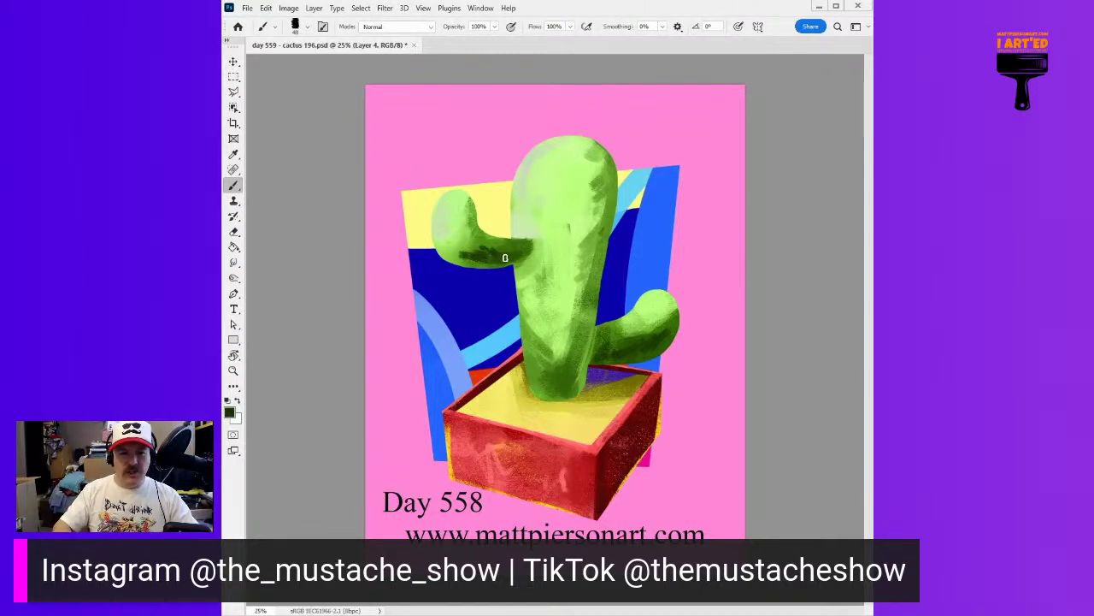
Step: Reduce the texture brush to 25 px and paint dark green vertical ridges on the trunk's lower half
alt+right_click(568, 370)
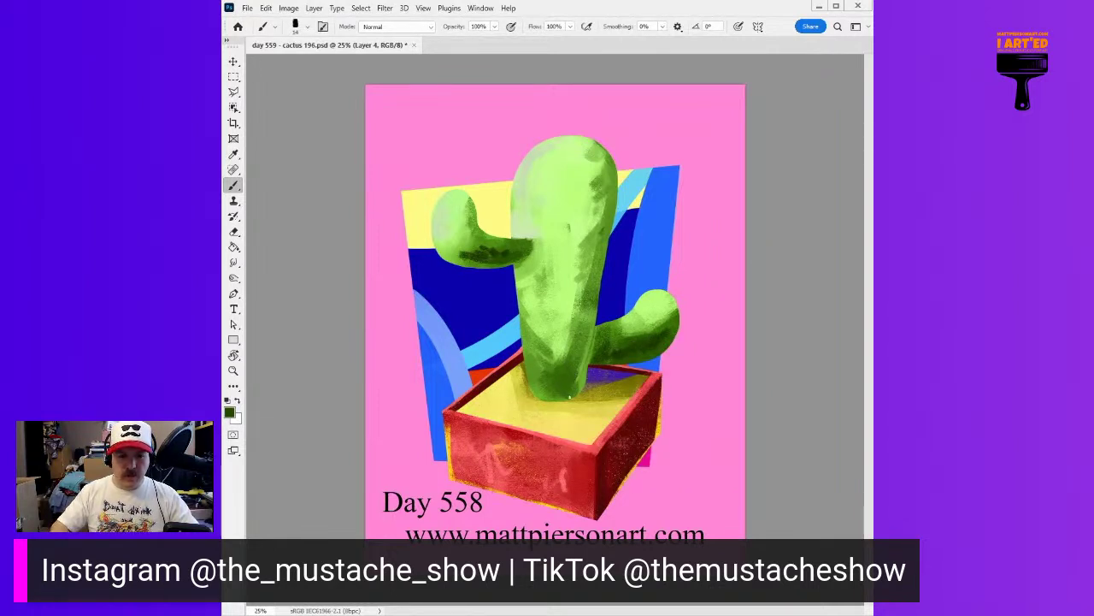
alt+right_click(575, 380)
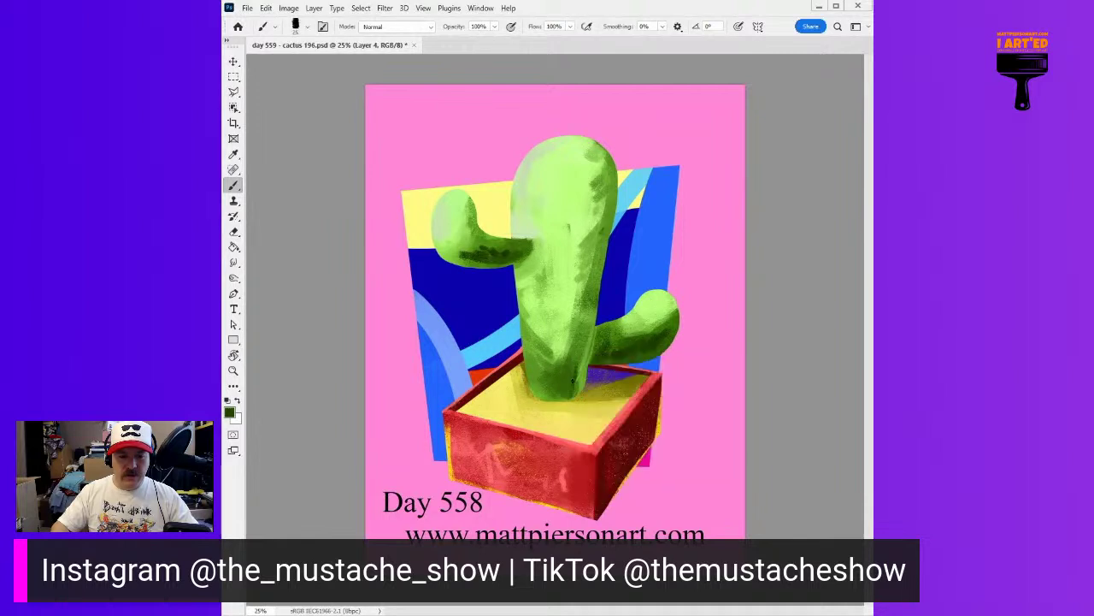
mouse_move(576, 362)
mouse_down()
mouse_move(585, 299)
mouse_move(576, 388)
mouse_move(545, 323)
mouse_up()
drag(552, 390, 544, 299)
mouse_move(548, 325)
mouse_down()
mouse_move(554, 394)
mouse_move(536, 376)
mouse_move(528, 298)
mouse_move(562, 261)
mouse_move(560, 354)
mouse_up()
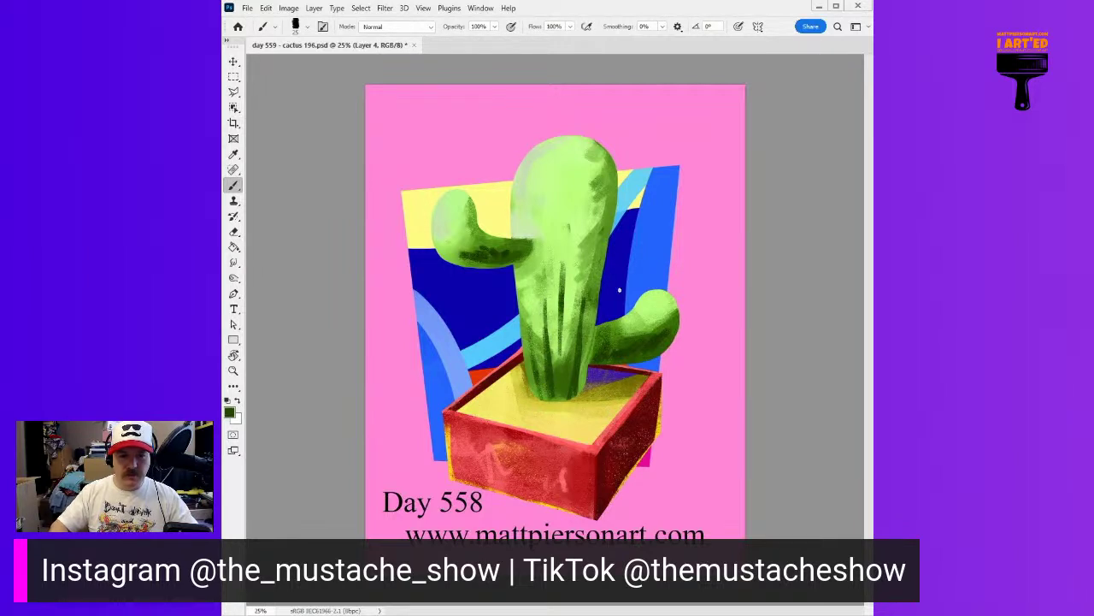
Step: Paint sampled light green stripes between the dark ridges on the trunk's lower half
alt+click(565, 308)
mouse_move(564, 310)
mouse_down()
mouse_move(558, 384)
mouse_move(579, 361)
mouse_move(569, 386)
mouse_up()
drag(553, 333, 552, 383)
drag(552, 310, 552, 383)
alt+click(537, 351)
drag(535, 323, 530, 369)
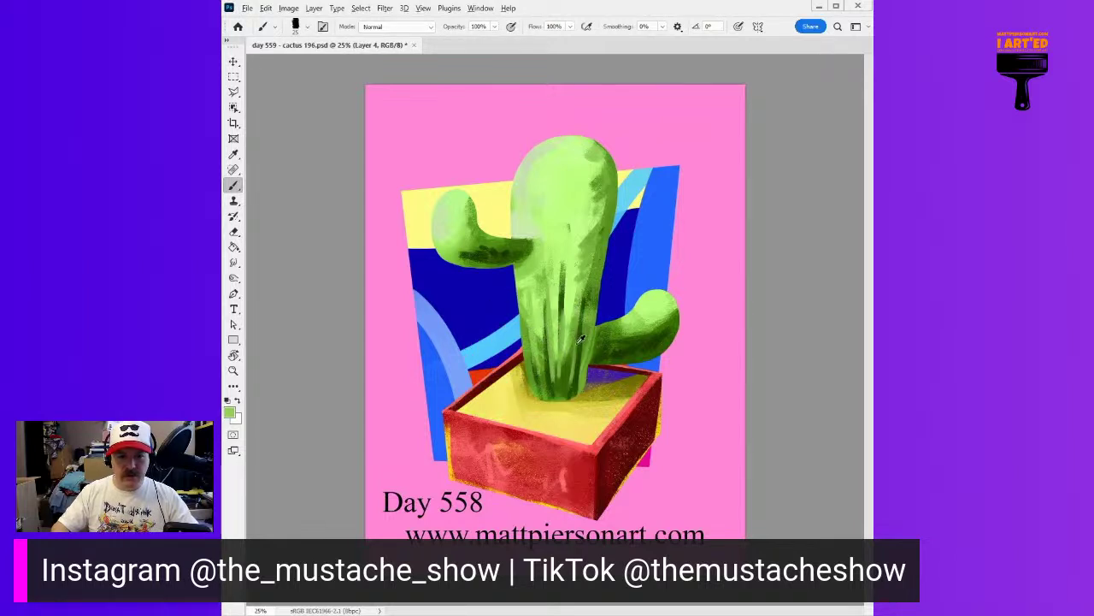
Step: Add light and dark green ridge strokes along the trunk's lower right side
mouse_move(586, 275)
mouse_down()
mouse_move(582, 328)
mouse_move(588, 294)
mouse_up()
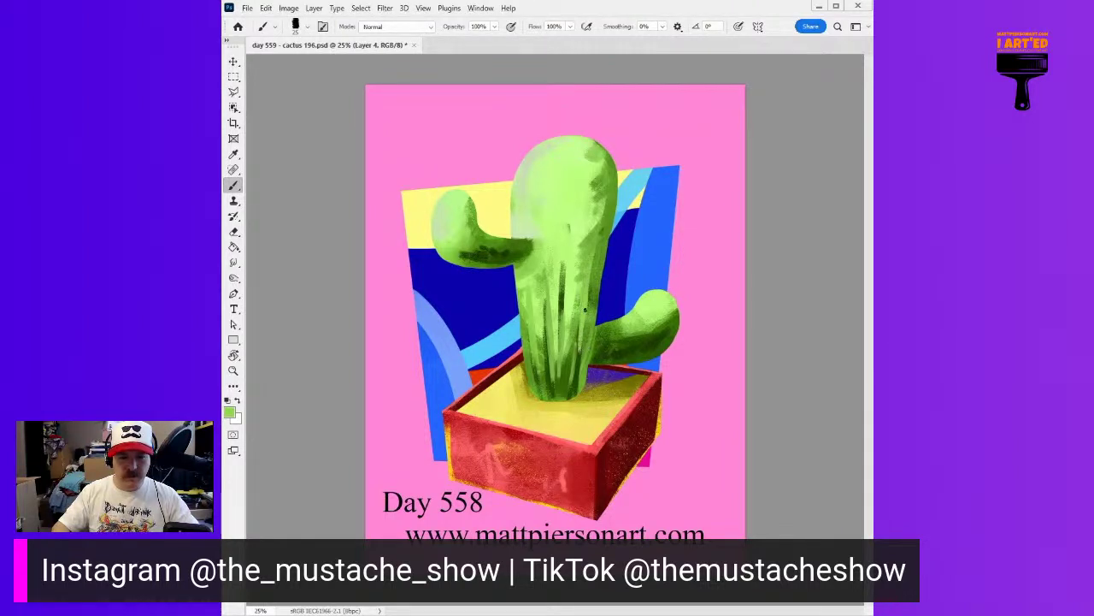
drag(585, 355, 589, 305)
drag(584, 362, 582, 284)
mouse_move(586, 328)
mouse_down()
mouse_move(591, 252)
mouse_move(591, 263)
mouse_up()
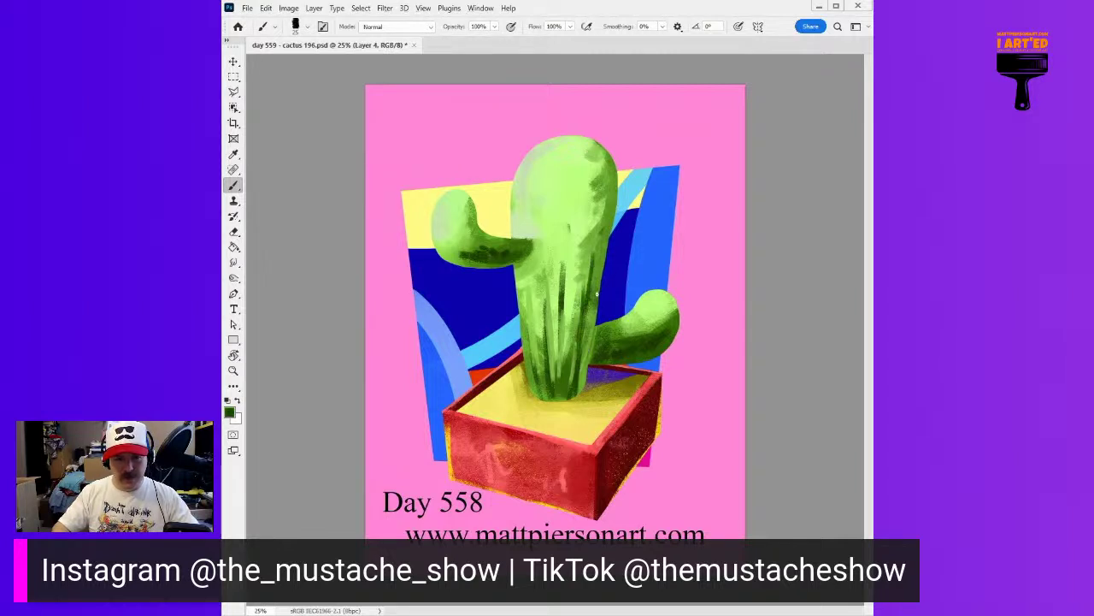
Step: Paint dark green vertical ridges on the trunk's rounded top and undo the last connecting stroke through the middle
drag(601, 147, 602, 201)
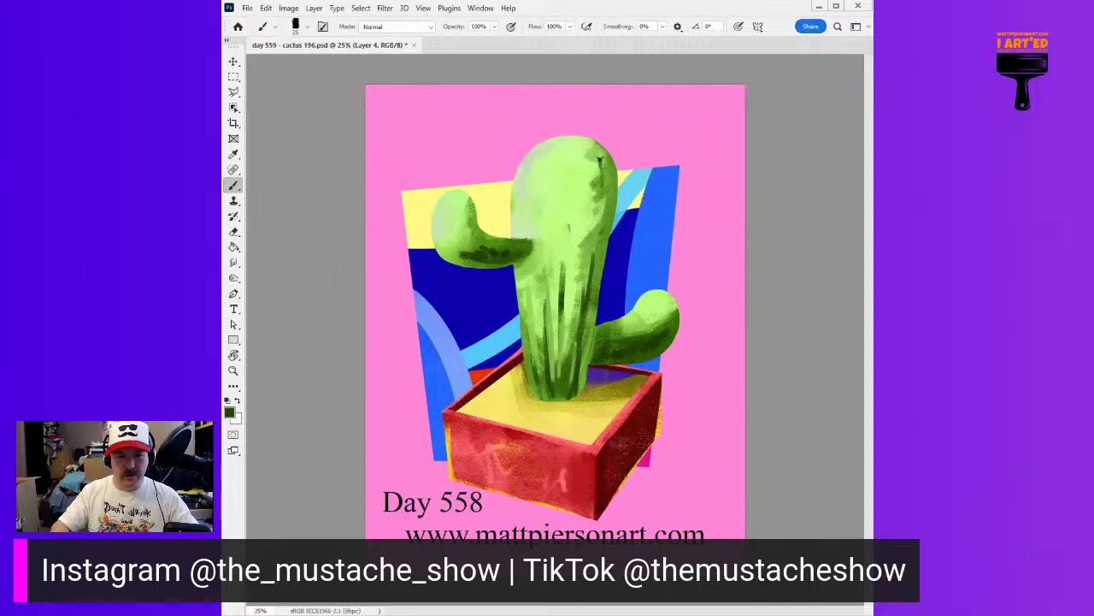
mouse_move(567, 234)
mouse_down()
mouse_move(572, 162)
mouse_move(547, 210)
mouse_move(552, 152)
mouse_move(525, 200)
mouse_up()
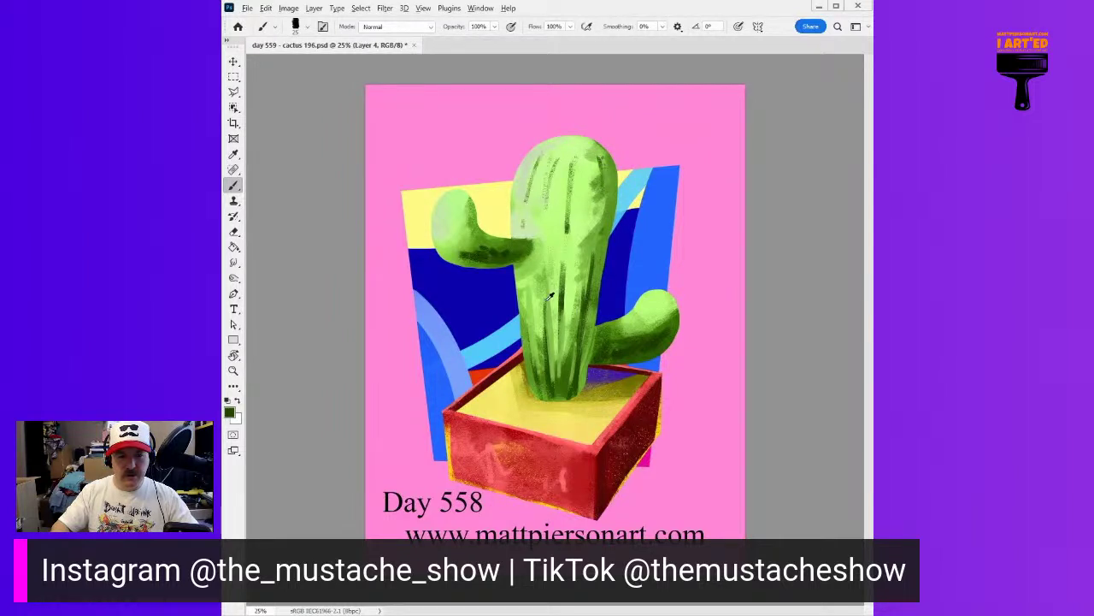
drag(544, 302, 546, 224)
key(ctrl+z)
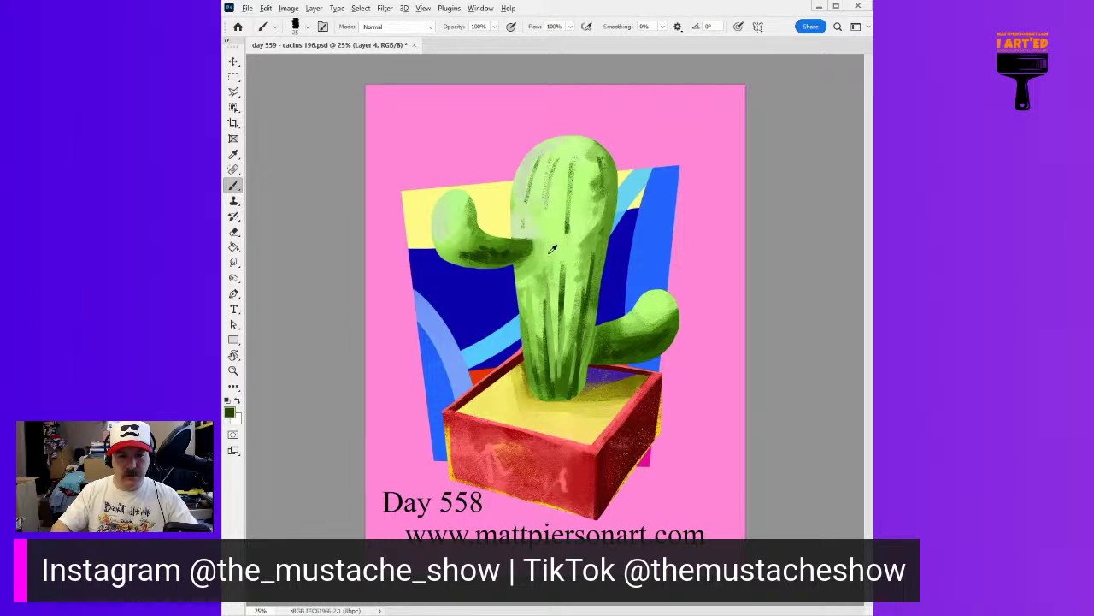
Step: Connect the upper and lower ridges with sampled mid green and touch up the arms and trunk base with darker green
alt+click(546, 299)
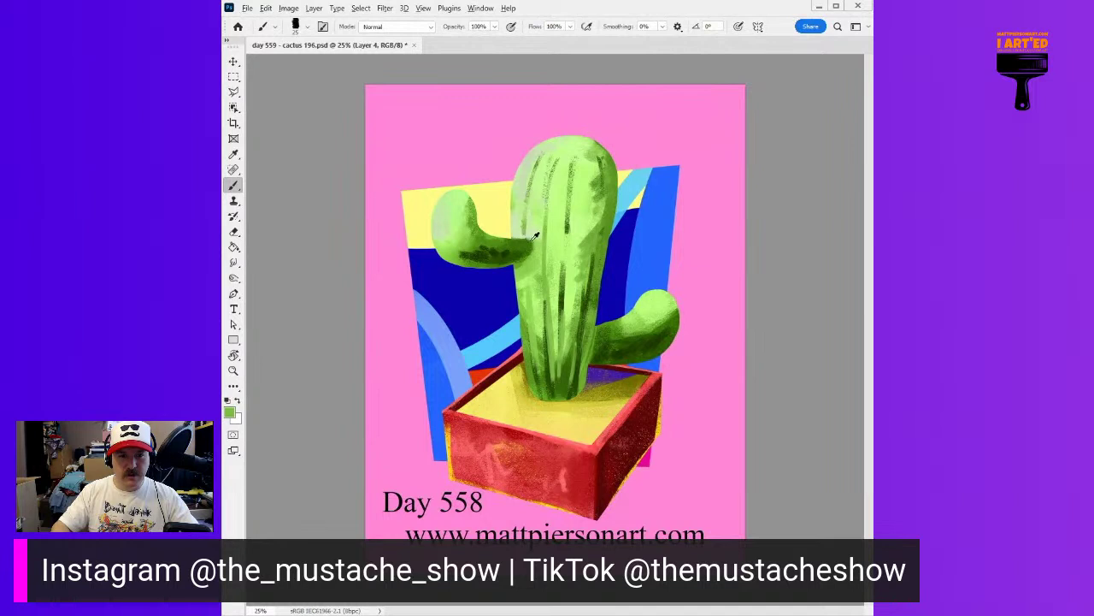
mouse_move(529, 237)
mouse_down()
mouse_move(530, 210)
mouse_move(527, 239)
mouse_up()
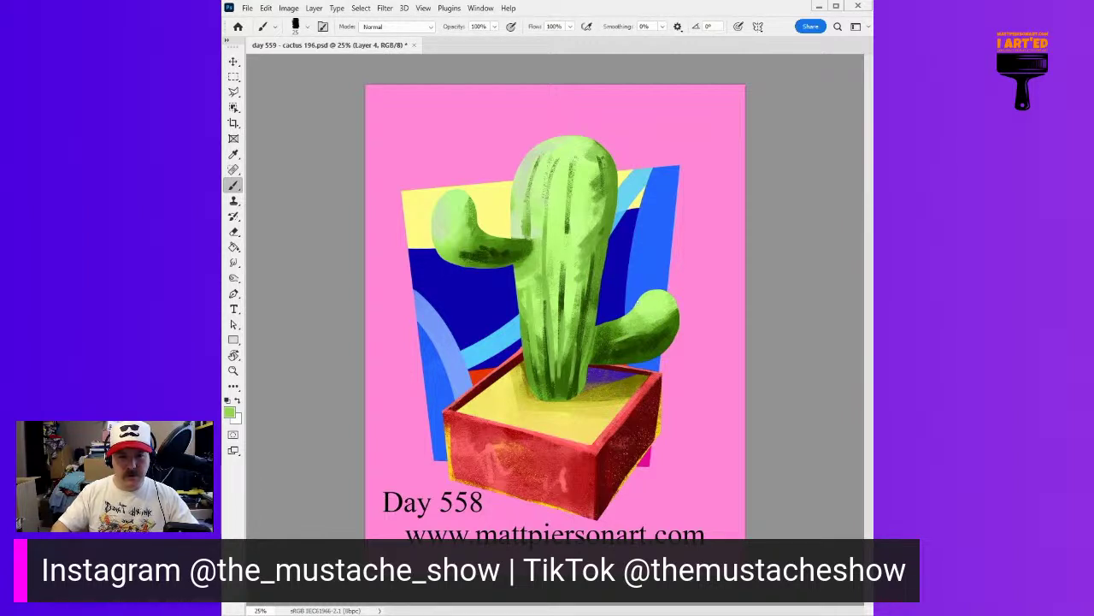
alt+click(503, 243)
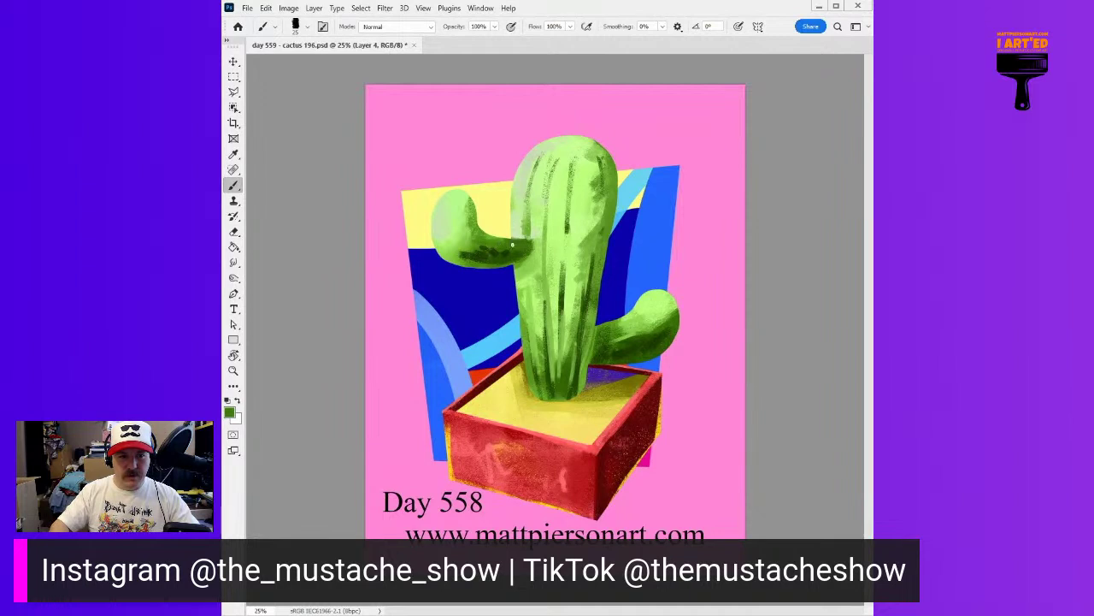
alt+click(504, 244)
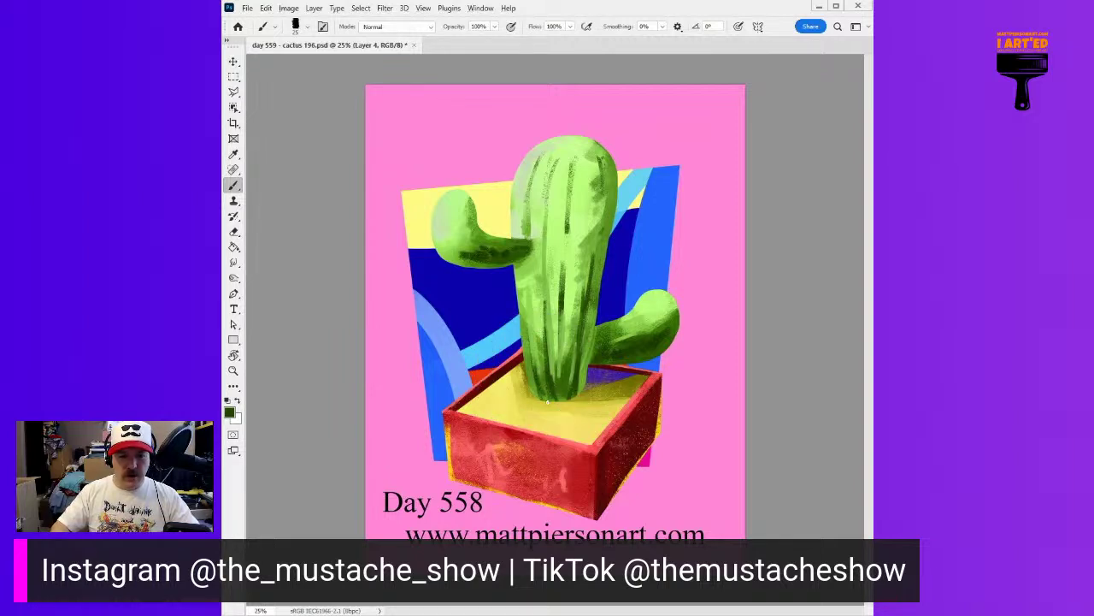
alt+click(540, 368)
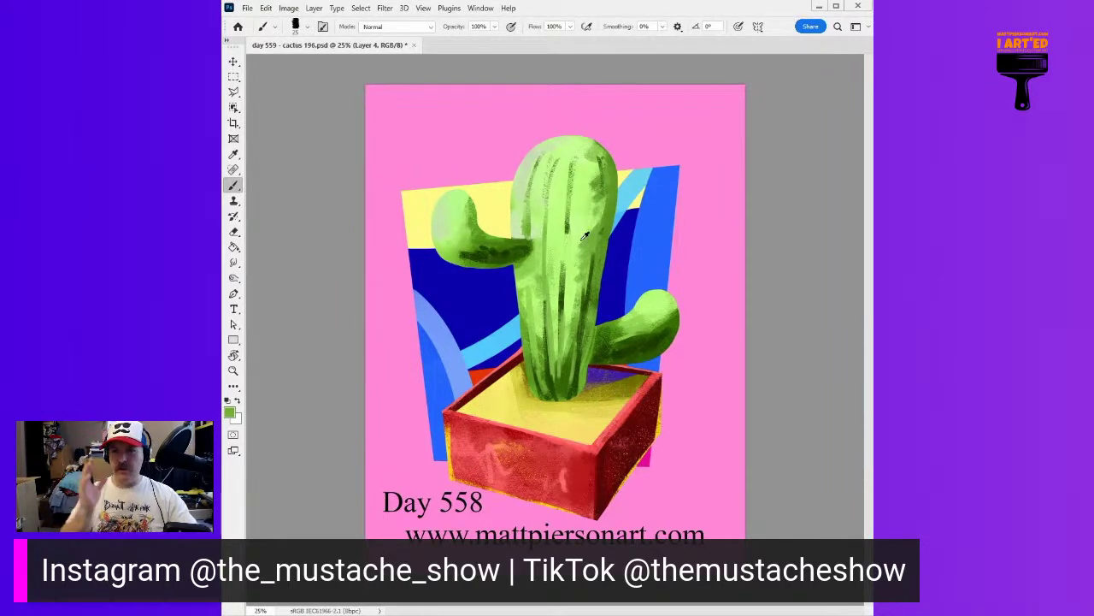
Step: Deepen the ridges on the trunk's right side, center and left edge above the arm with sampled dark green
alt+click(534, 363)
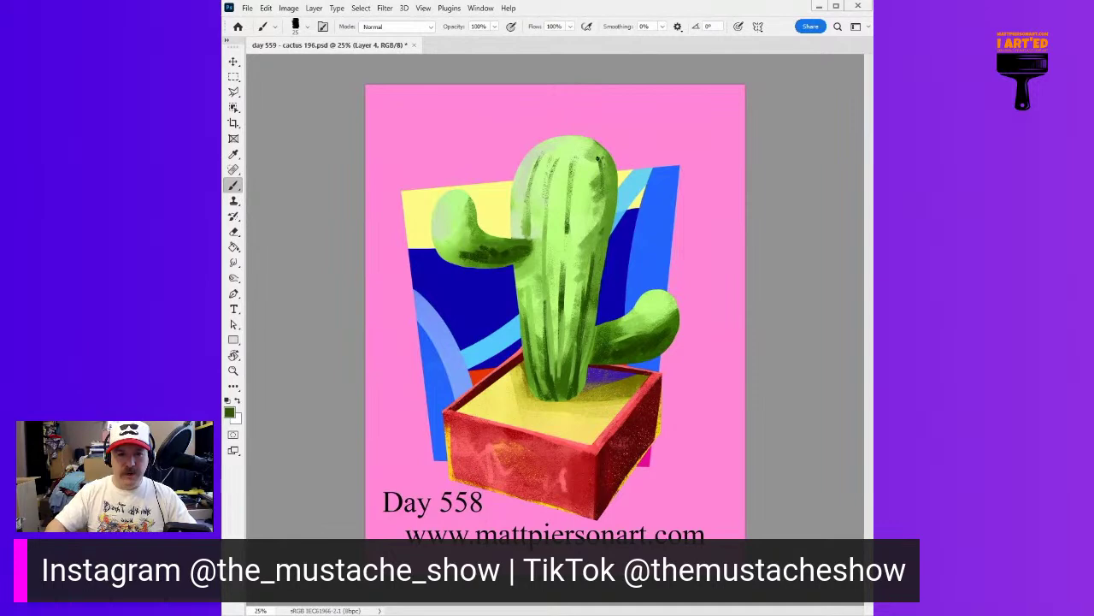
mouse_move(598, 149)
mouse_down()
mouse_move(606, 176)
mouse_move(599, 155)
mouse_move(598, 253)
mouse_up()
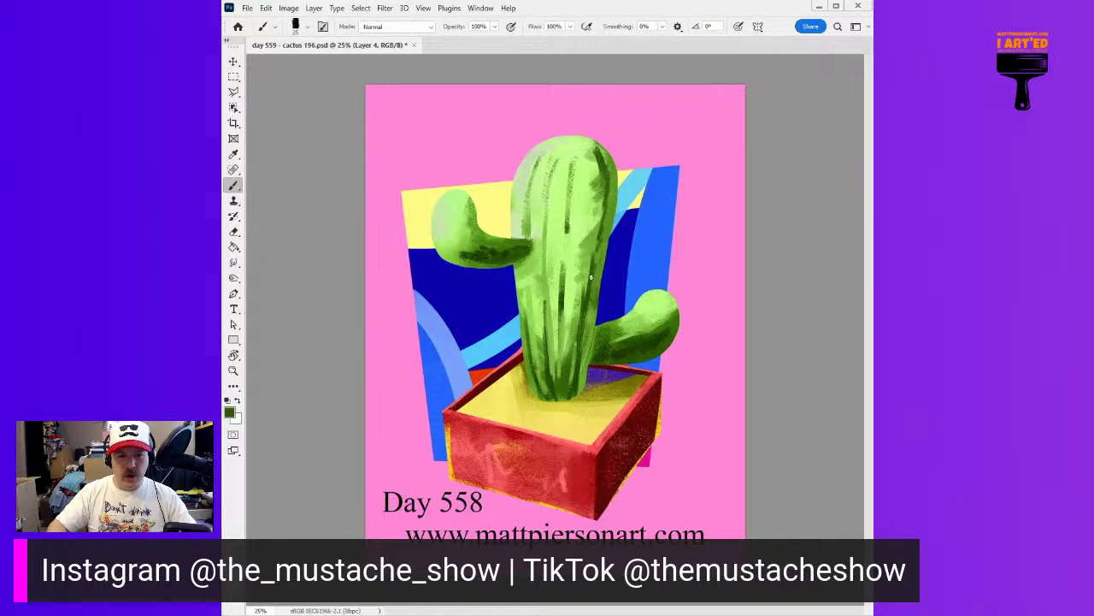
drag(564, 307, 543, 348)
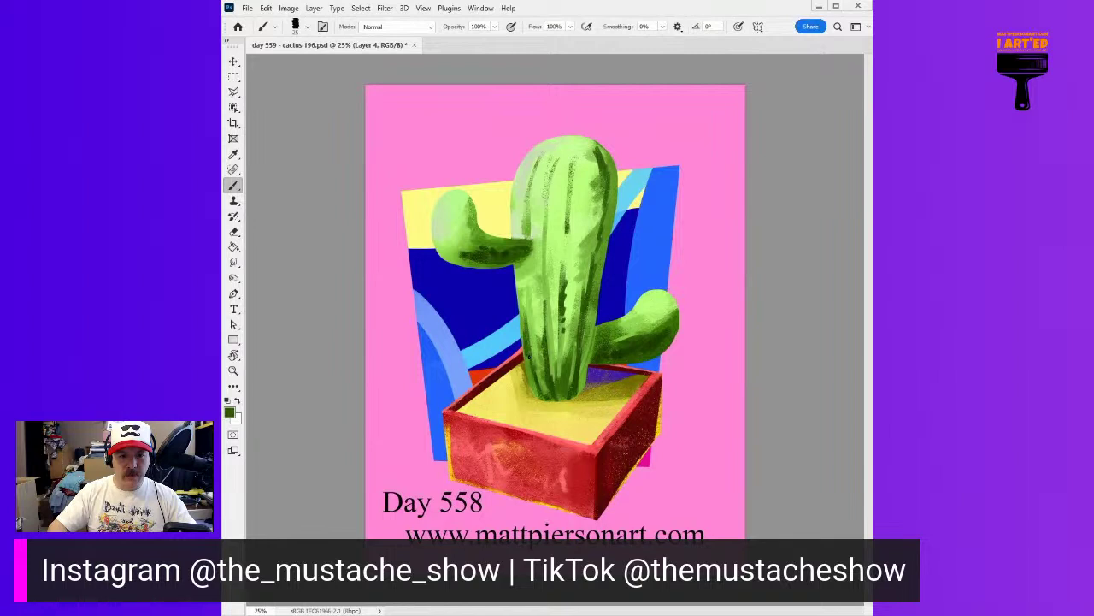
mouse_move(525, 221)
mouse_down()
mouse_move(523, 233)
mouse_move(522, 214)
mouse_up()
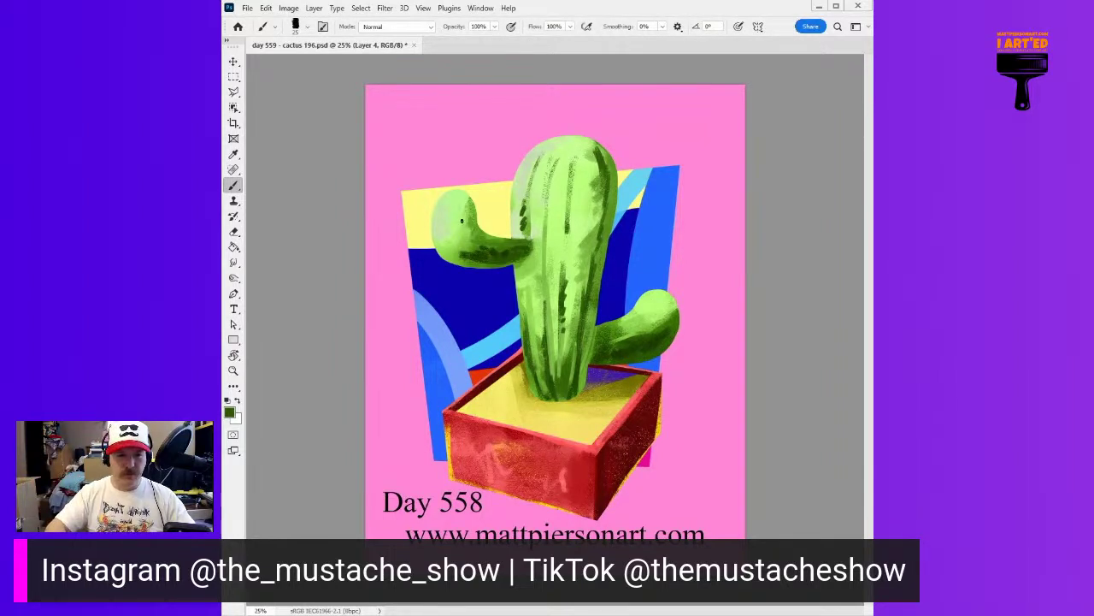
Step: Highlight the trunk's upper left between the ridges with sampled light green, enlarging the texture brush
alt+click(564, 163)
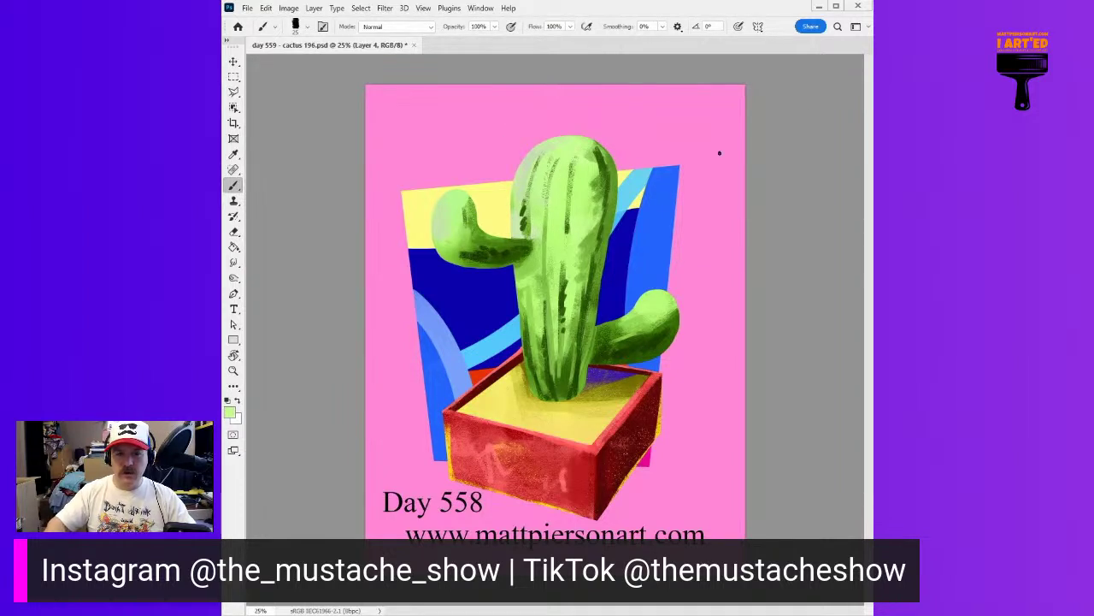
mouse_move(560, 163)
mouse_down()
mouse_move(552, 200)
mouse_move(553, 141)
mouse_up()
alt+right_click(574, 154)
alt+shift+right_click(574, 154)
mouse_move(539, 190)
mouse_down()
mouse_move(546, 143)
mouse_move(519, 248)
mouse_move(519, 308)
mouse_move(536, 153)
mouse_move(546, 146)
mouse_move(515, 188)
mouse_move(537, 147)
mouse_up()
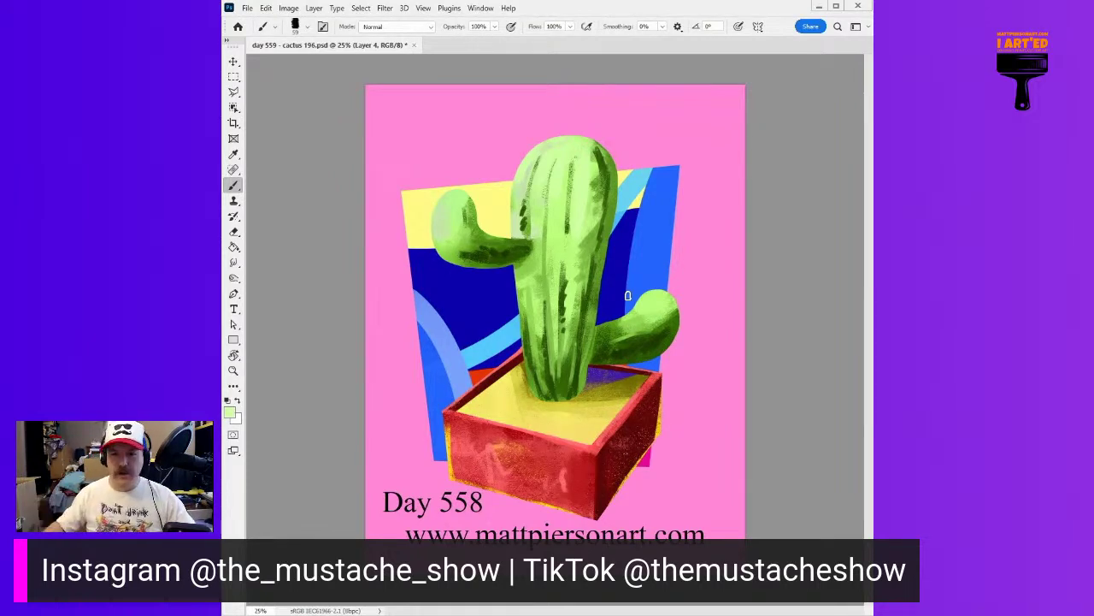
Step: Fill in two upright oval eyes with sampled dark green and a smaller texture brush on the face layer, using the sketch as guide
key(alt+bracketleft)
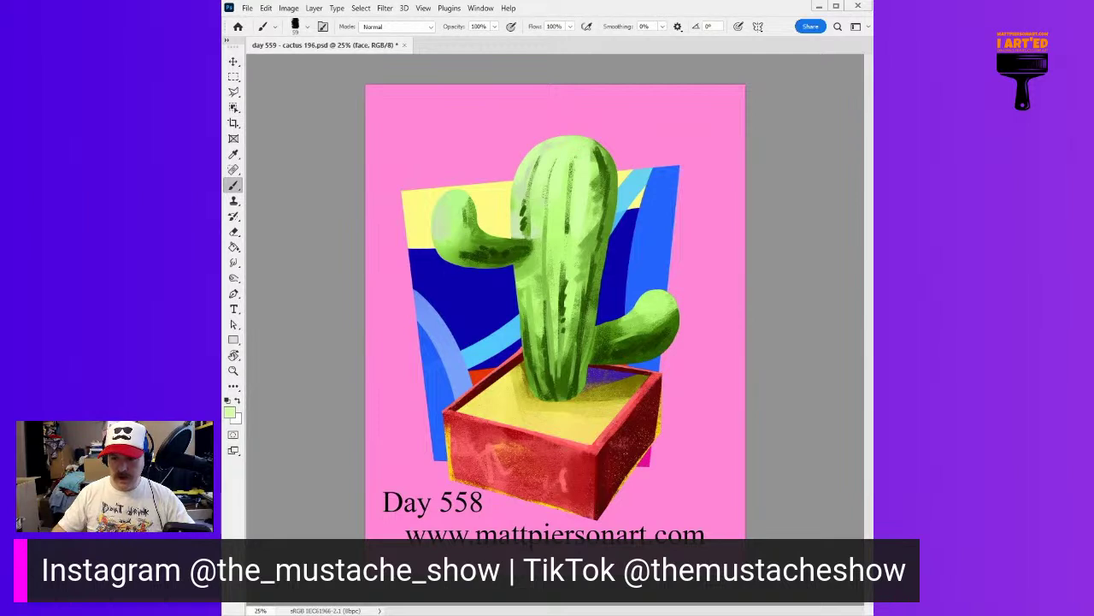
key(ctrl+comma)
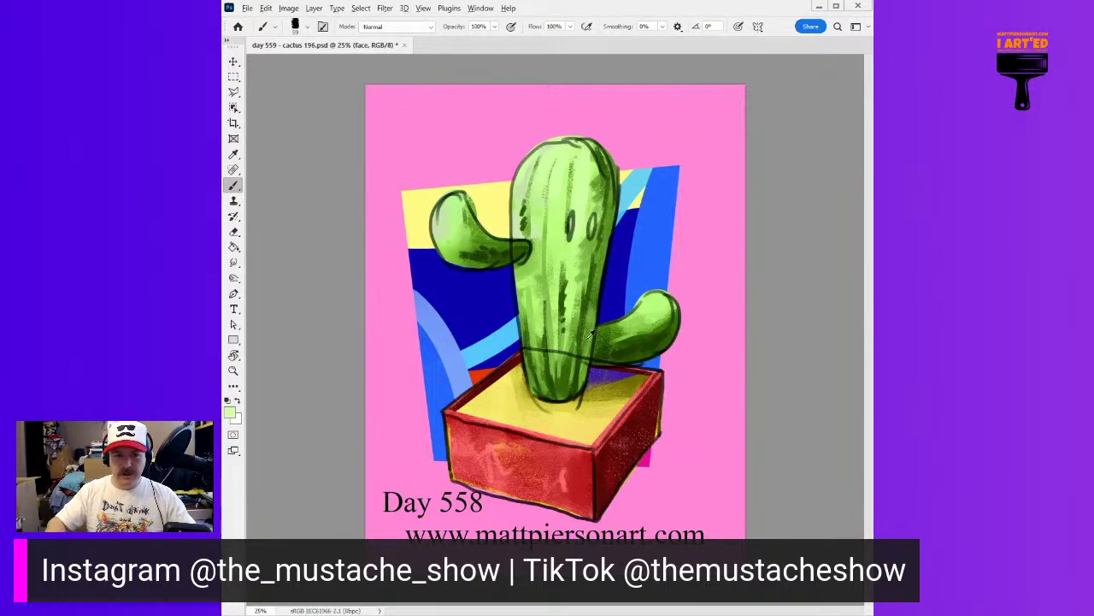
alt+click(583, 373)
alt+right_click(573, 268)
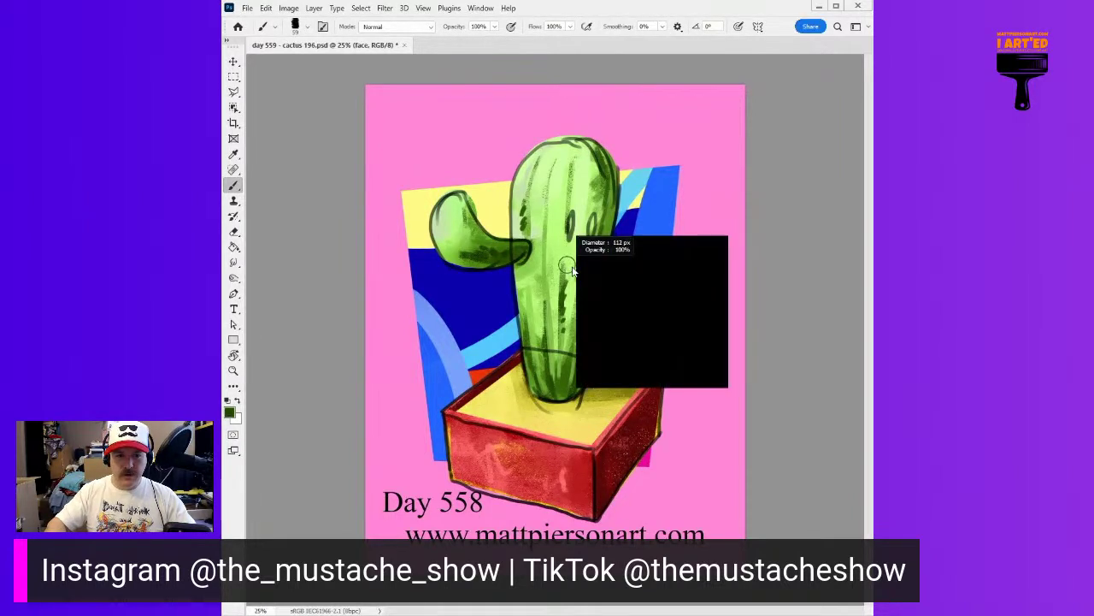
alt+right_click(574, 224)
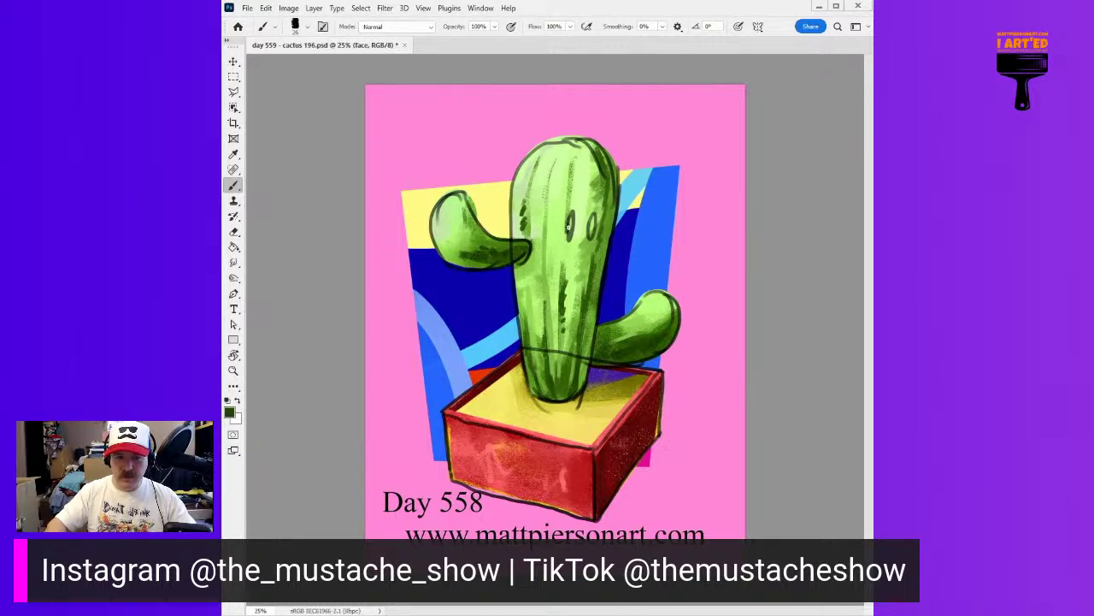
mouse_move(569, 231)
mouse_down()
mouse_move(568, 241)
mouse_move(590, 238)
mouse_move(593, 220)
mouse_up()
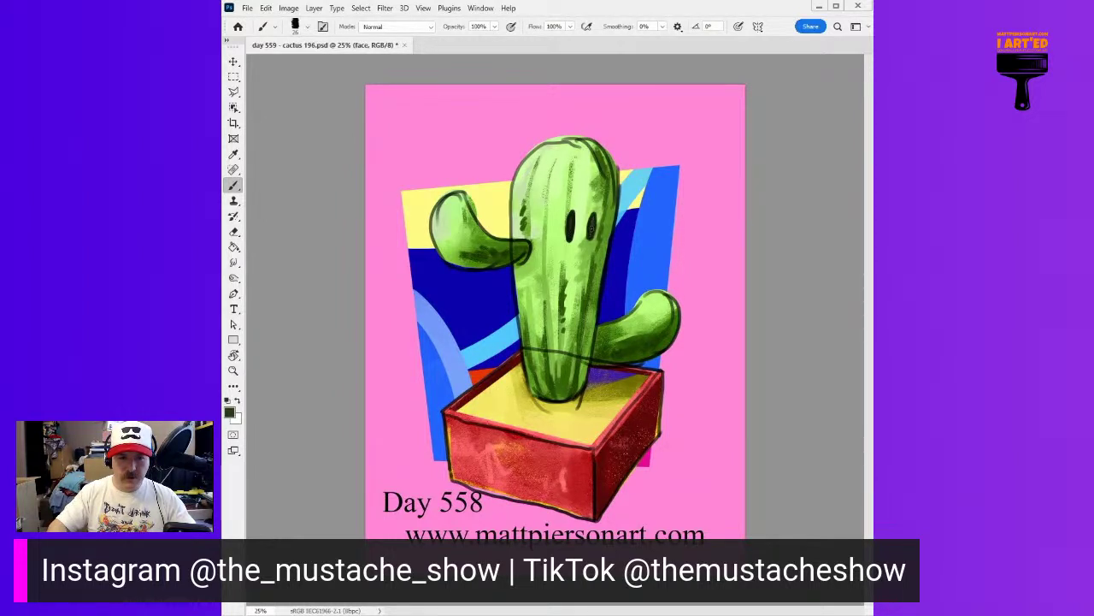
key(ctrl+comma)
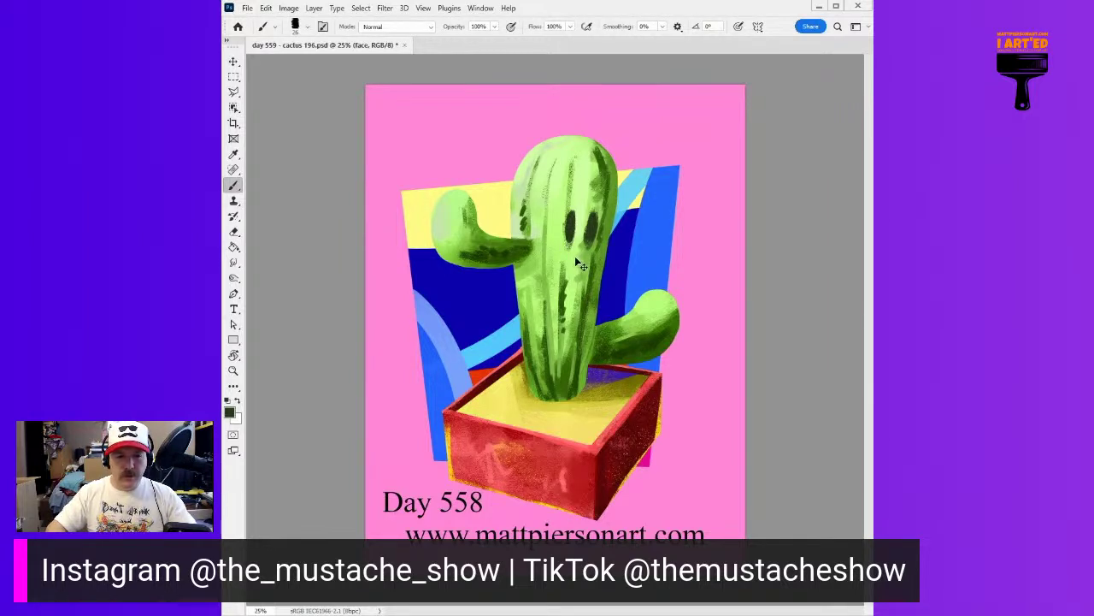
Step: Paint a small dark mark beneath the left eye and undo the unwanted strokes around it
drag(560, 242, 574, 248)
key(ctrl+z)
alt+right_click(577, 247)
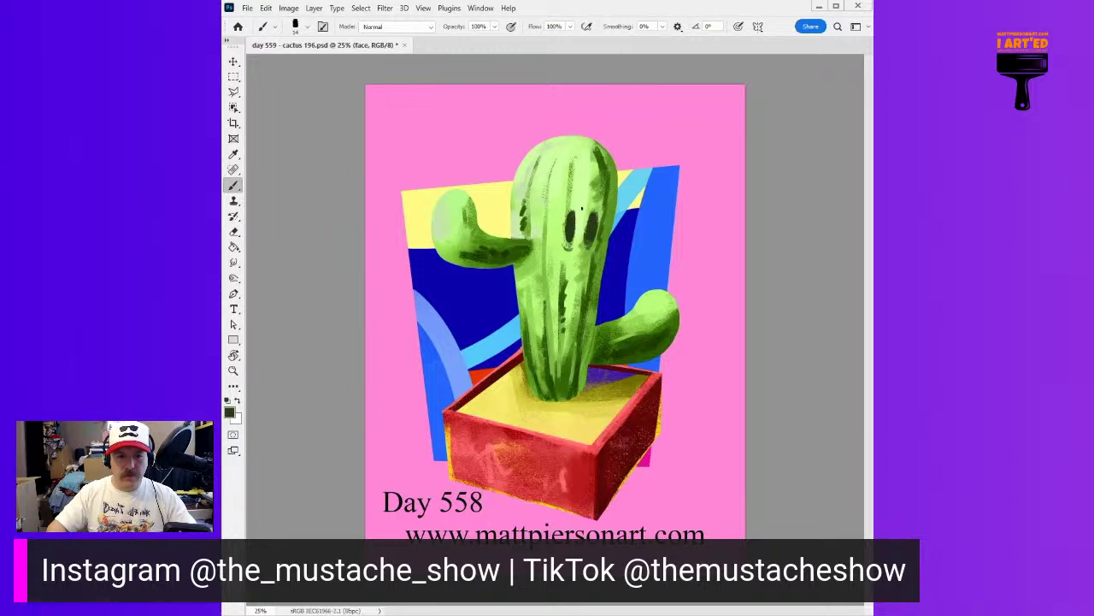
alt+right_click(566, 242)
alt+click(566, 238)
alt+click(569, 209)
key(ctrl+z)
key(ctrl+z)
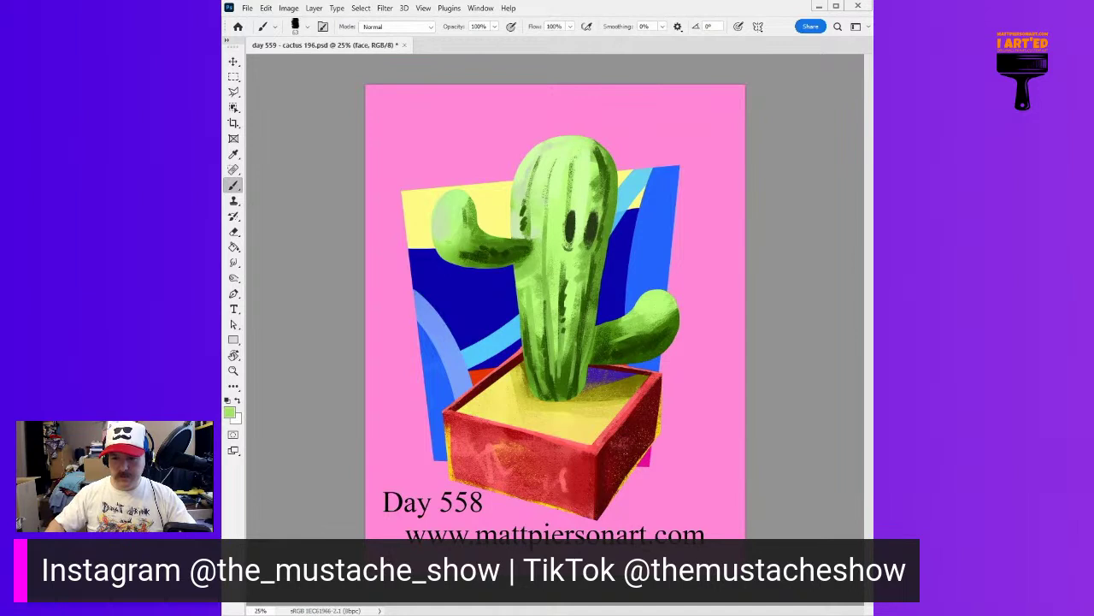
Step: Add a new layer and shade around both eyes with sampled mid and dark greens
key(ctrl+shift+alt+n)
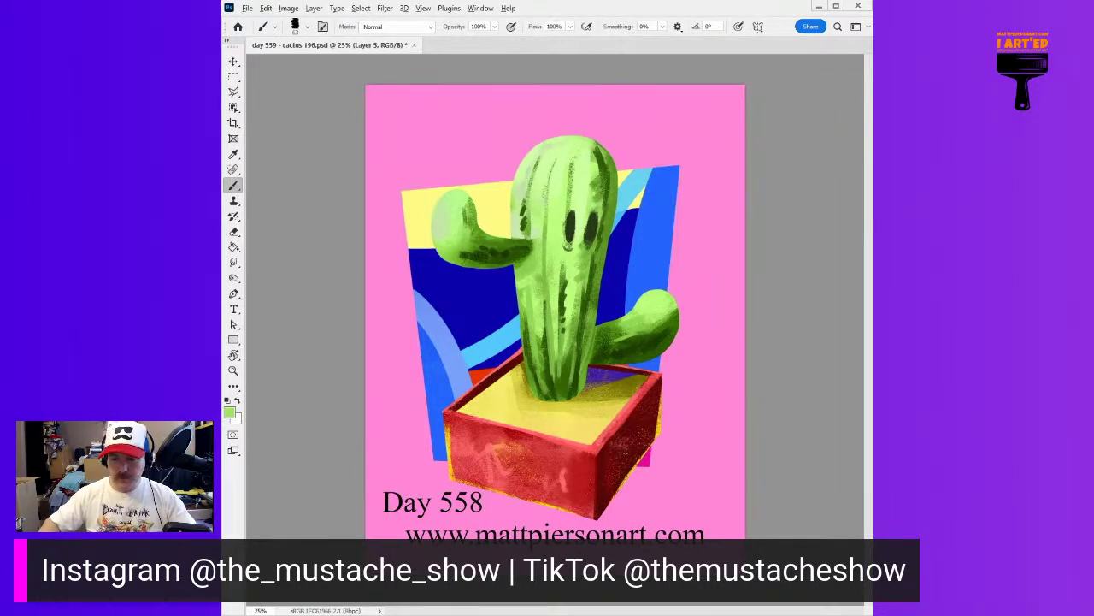
alt+click(593, 219)
alt+click(604, 182)
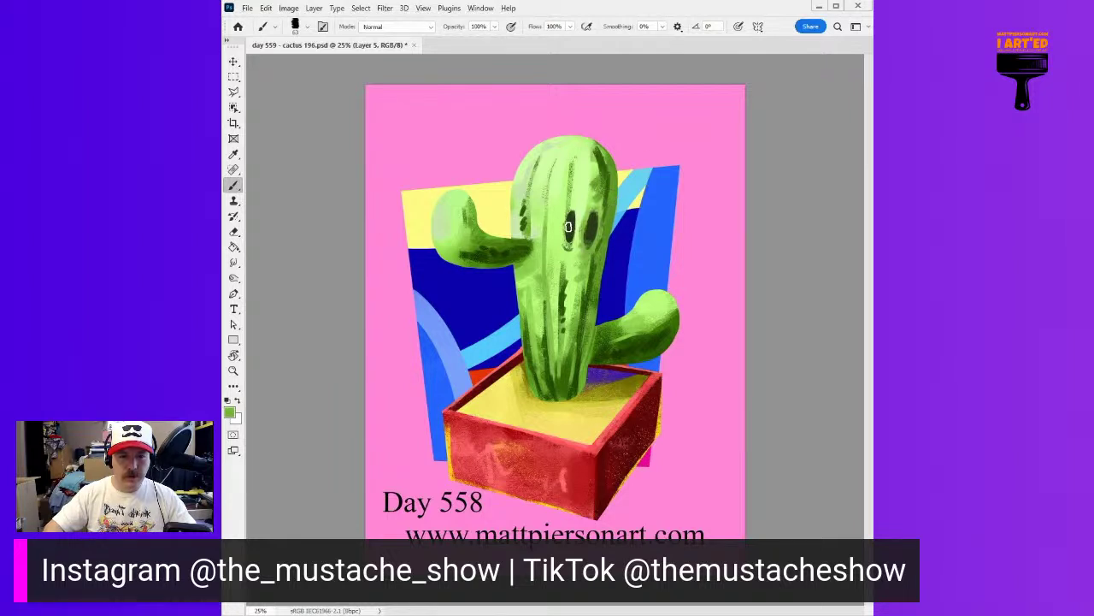
mouse_move(573, 216)
mouse_down()
mouse_move(572, 241)
mouse_move(584, 222)
mouse_up()
alt+click(598, 291)
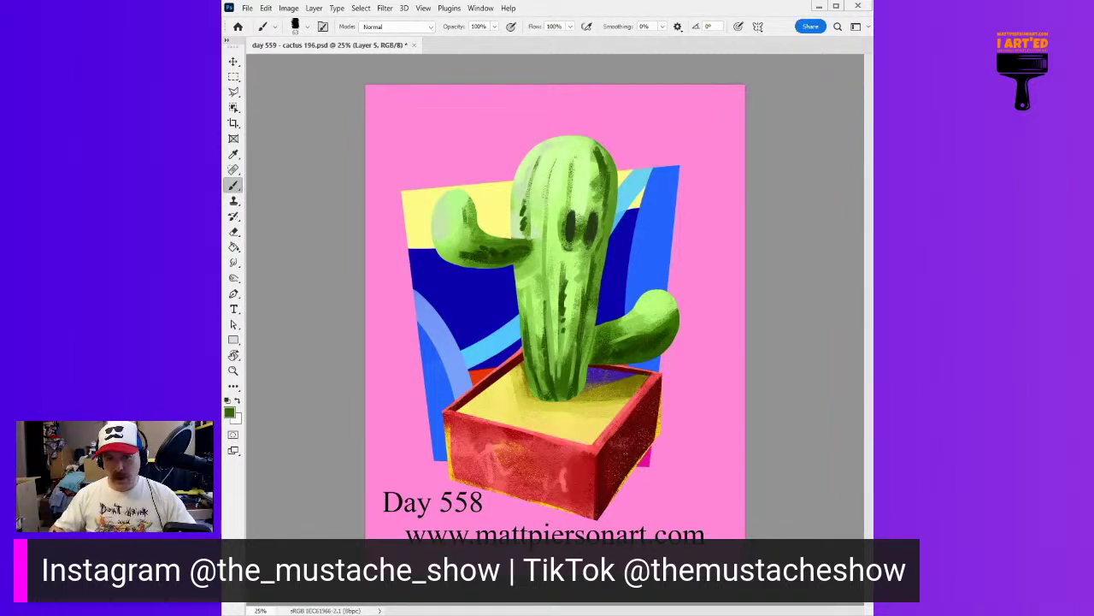
Step: Set up a 12 px Hard Edge brush with very dark green on the thorns layer
key(alt+])
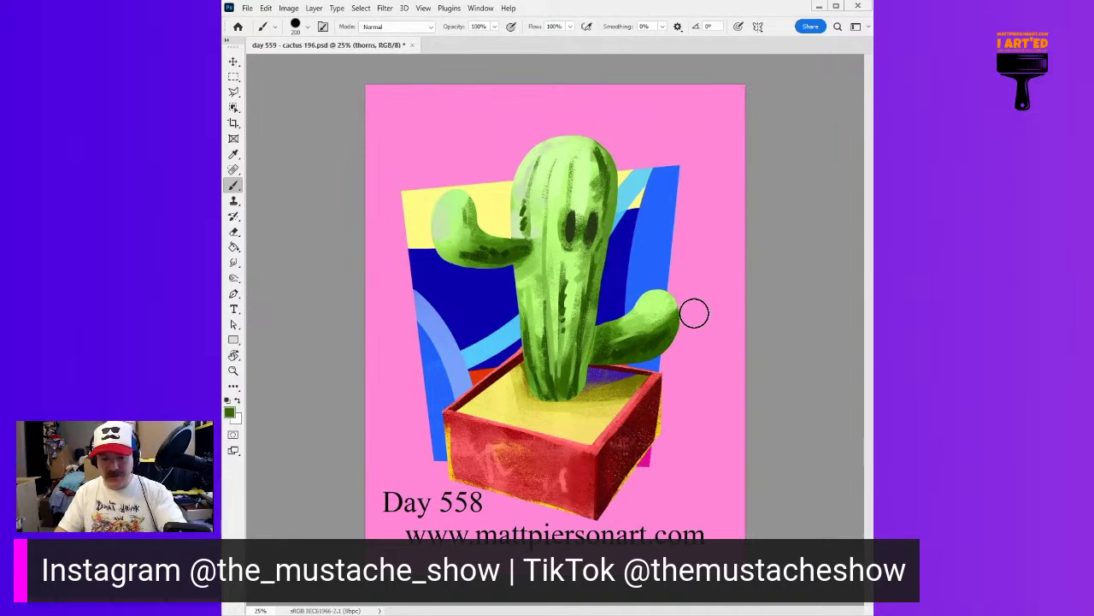
key(bracketleft)
key(bracketleft)
key(bracketleft)
key(bracketleft)
key(bracketleft)
key(bracketleft)
key(bracketleft)
key(bracketleft)
key(bracketleft)
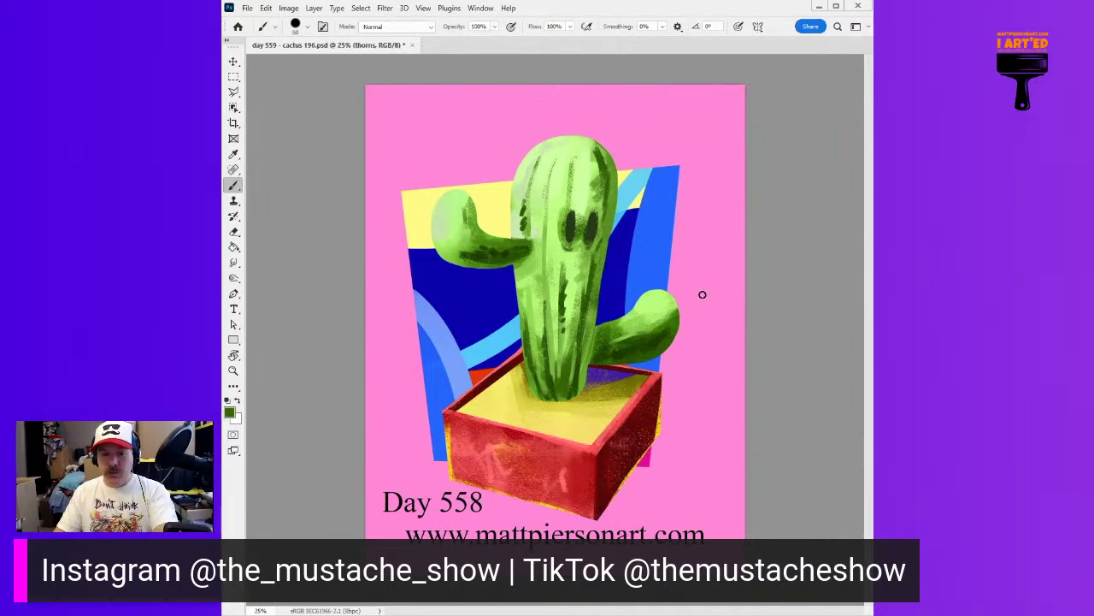
key(bracketleft)
key(bracketleft)
key(bracketleft)
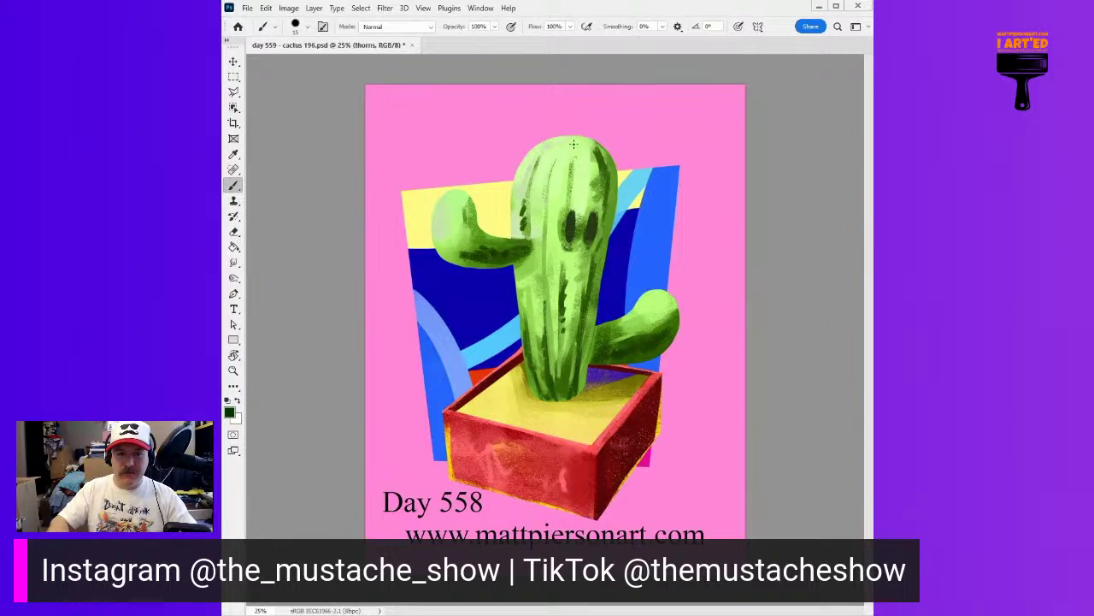
click(296, 26)
click(334, 53)
text(12)
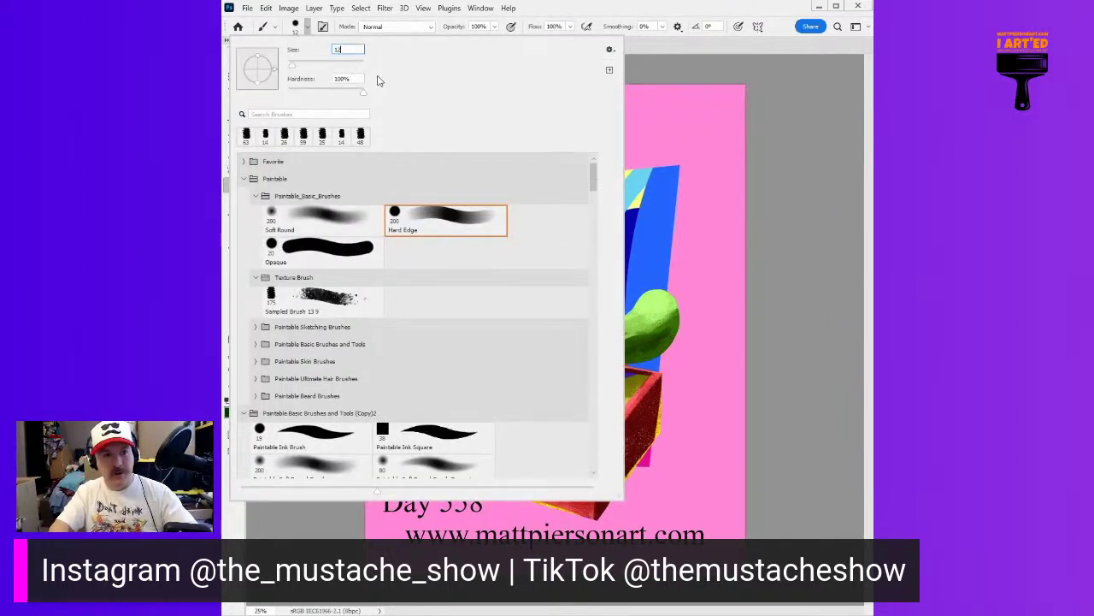
click(721, 54)
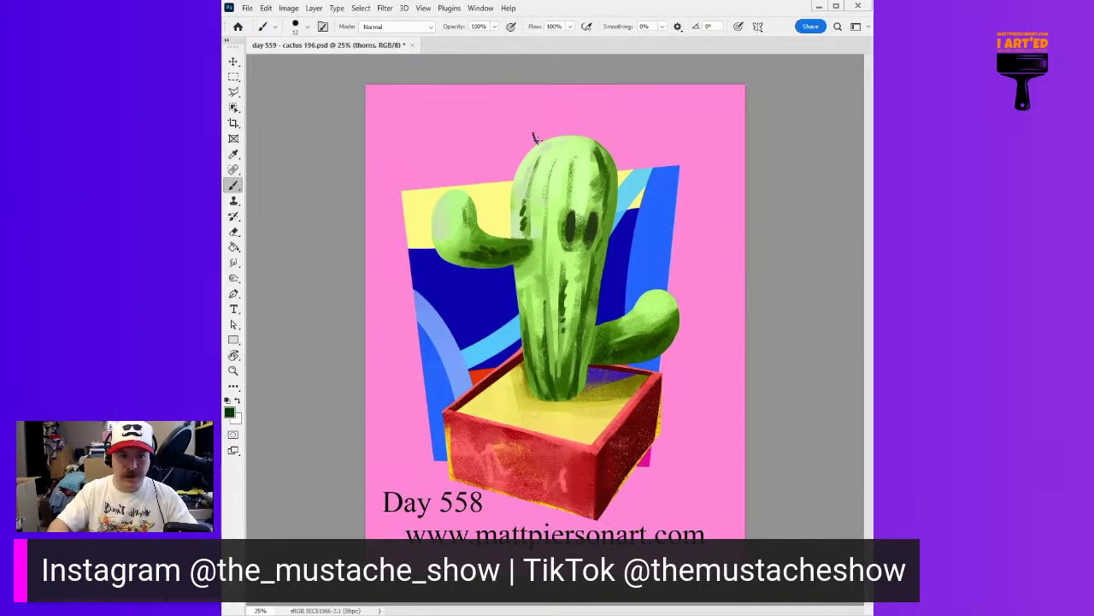
Step: Paint short dark green thorns over the trunk's rounded top, along its upper edges and around the eyes
mouse_move(532, 134)
mouse_down()
mouse_move(557, 153)
mouse_move(601, 133)
mouse_move(618, 151)
mouse_up()
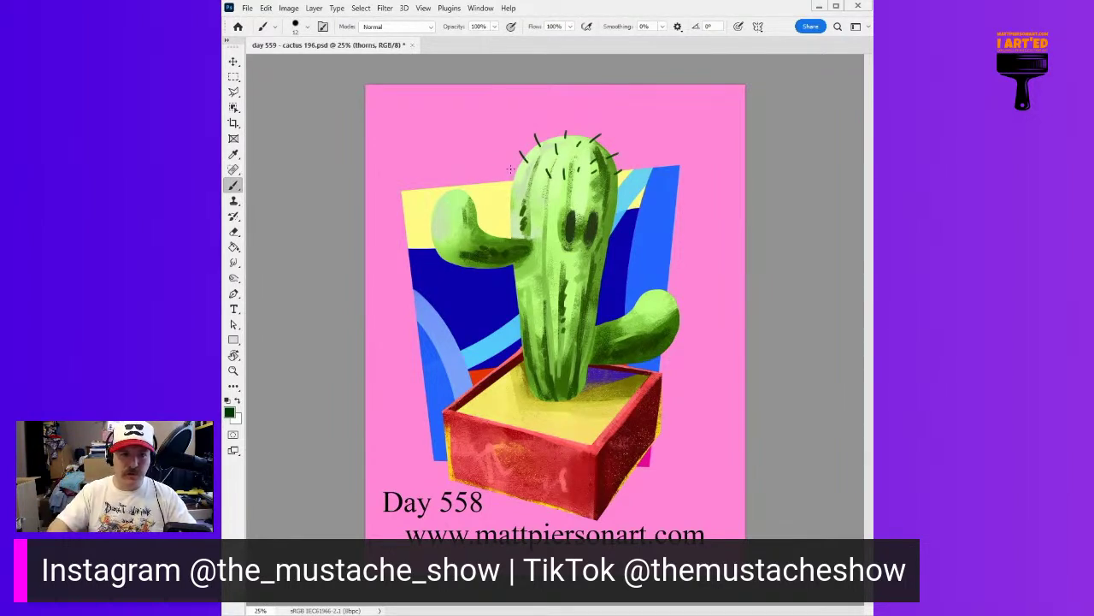
drag(539, 194, 531, 184)
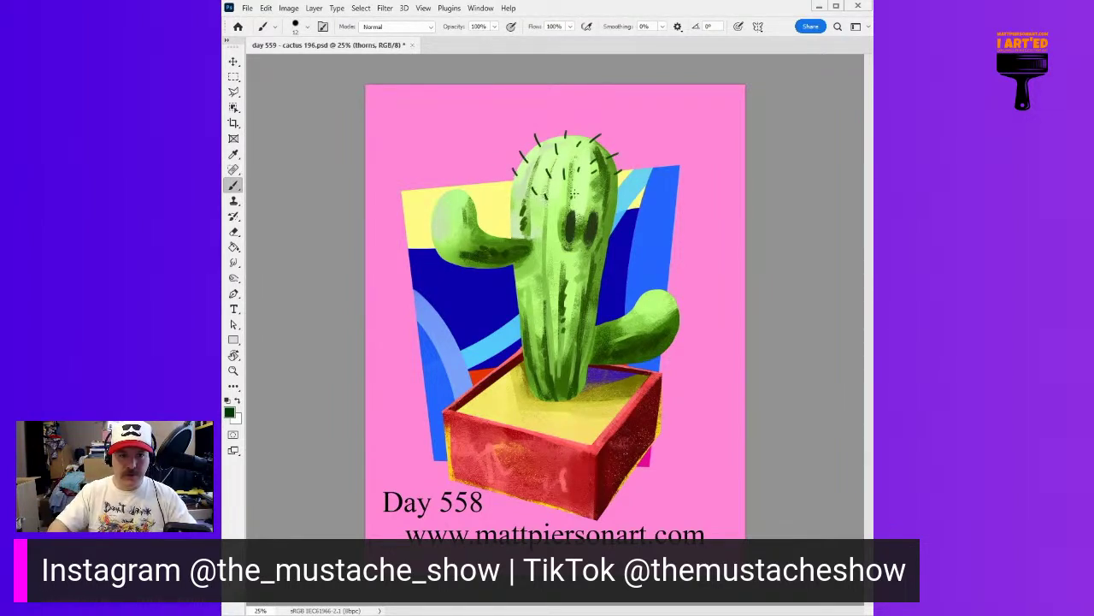
drag(605, 198, 619, 182)
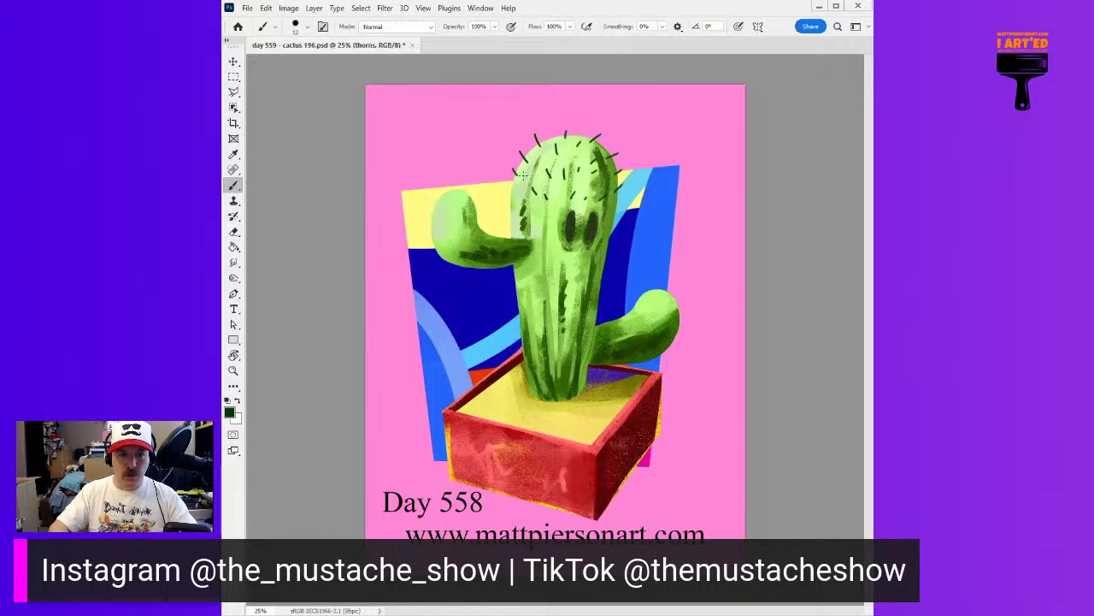
drag(513, 211, 503, 200)
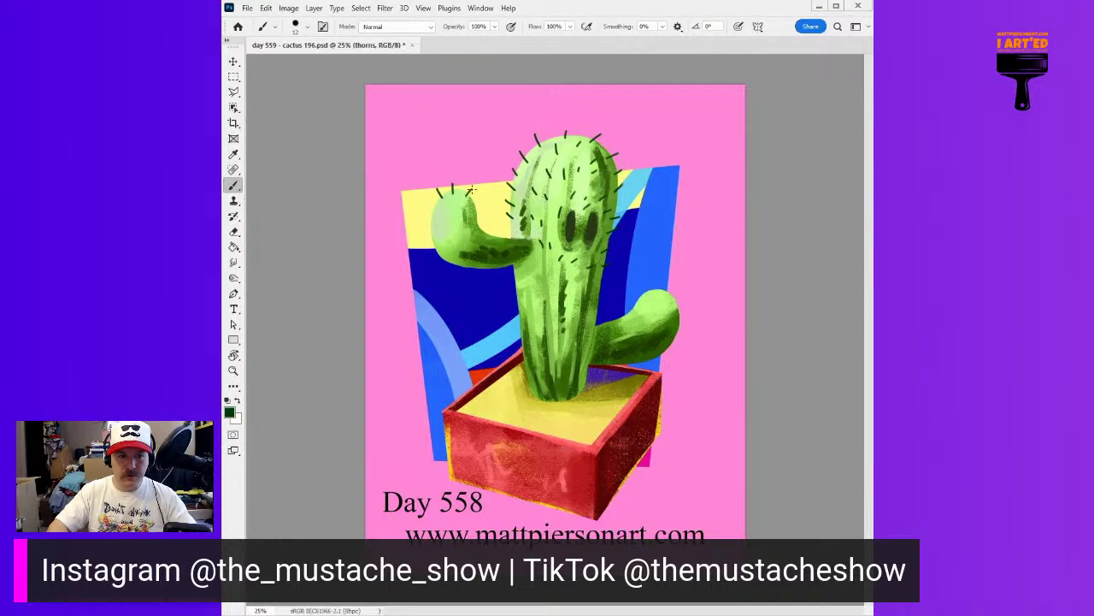
Step: Paint dark green thorns around the left arm's tip, along its edges and across its surface, undoing one stray stroke
mouse_move(438, 216)
mouse_down()
mouse_move(427, 205)
mouse_move(429, 221)
mouse_move(464, 222)
mouse_move(453, 221)
mouse_up()
key(ctrl+z)
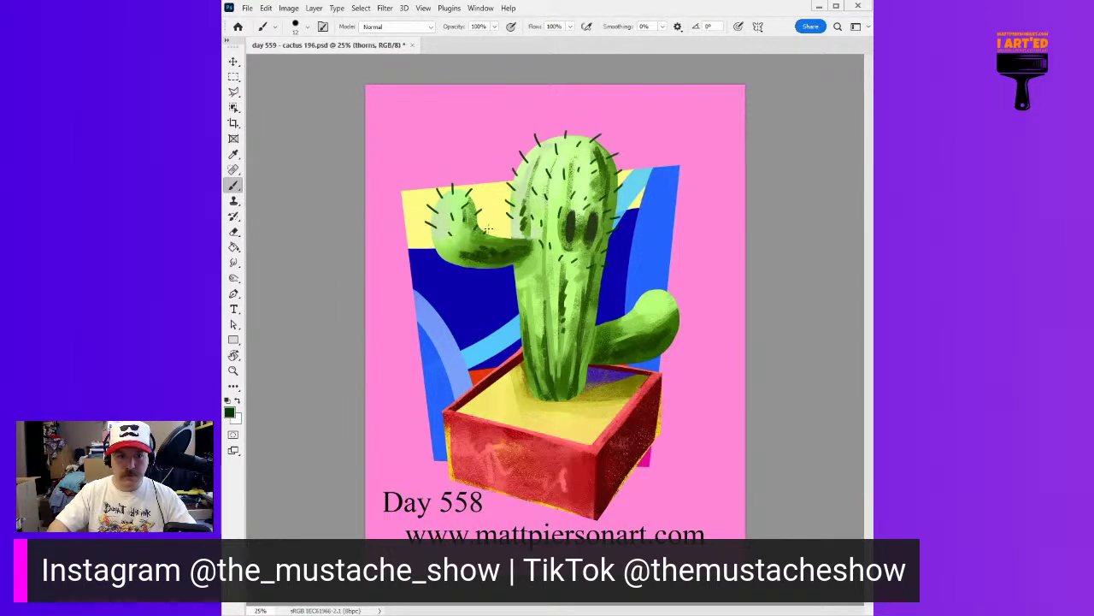
drag(448, 256, 457, 263)
drag(501, 232, 510, 239)
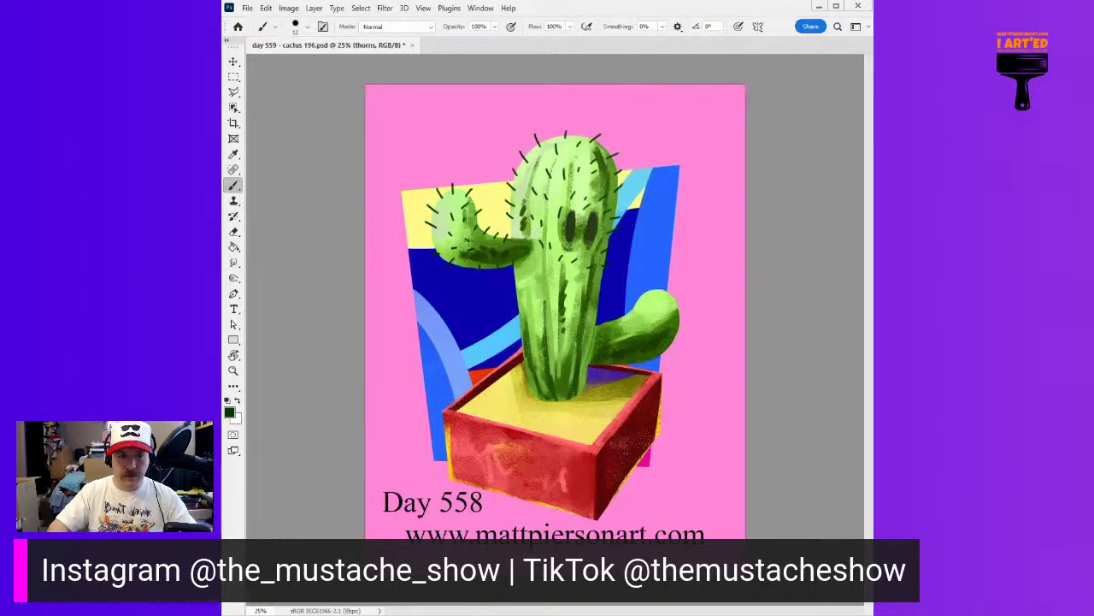
Step: Cover the lower trunk down to the sand and the whole right arm with dark green thorns
drag(430, 239, 439, 244)
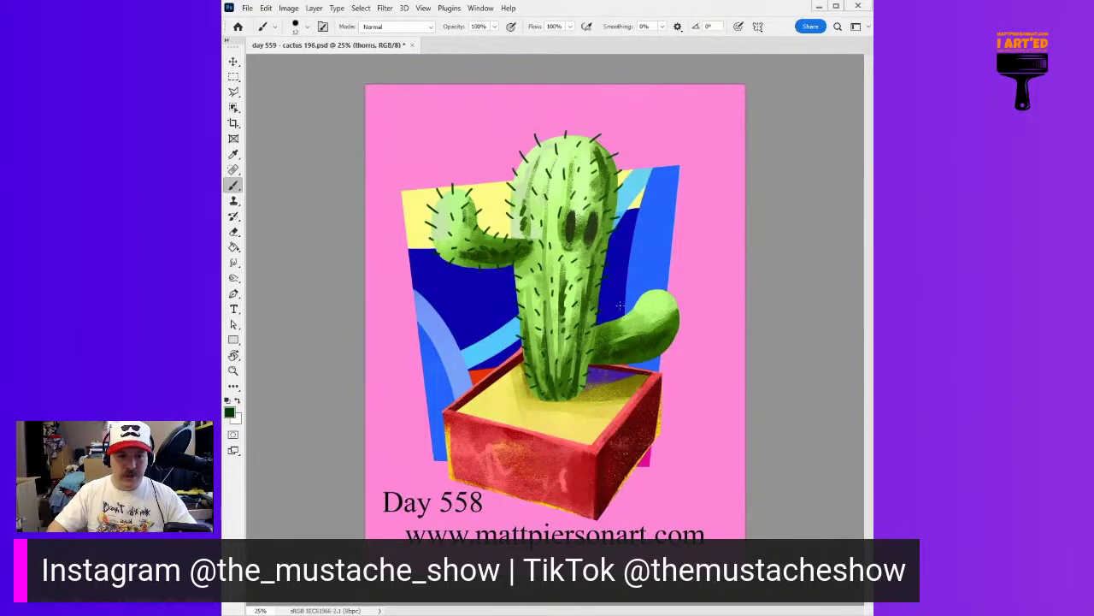
drag(649, 295, 650, 285)
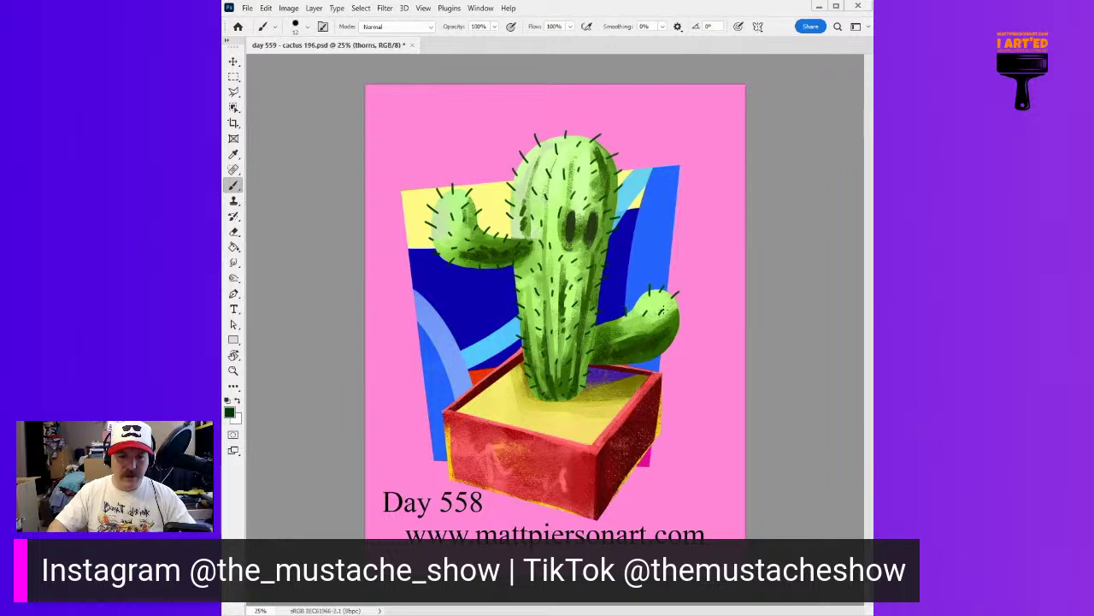
drag(675, 313, 681, 305)
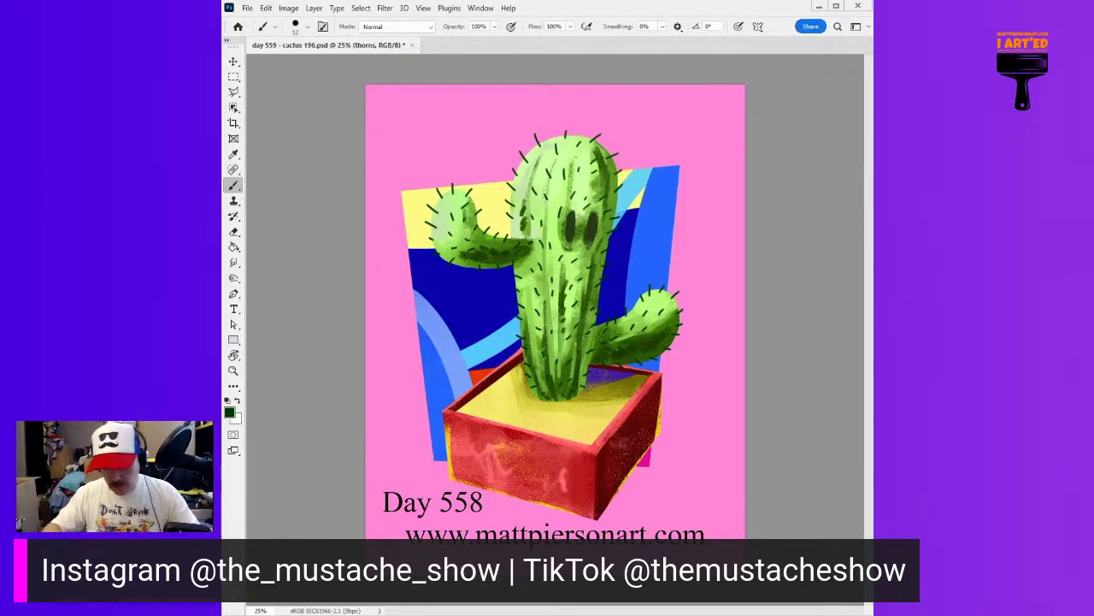
Step: Paint purple rim light along the right arm's underside and the left arm's outer edge on a new layer with the 175 px Sampled Brush 13 9
key(ctrl+alt+shift+n)
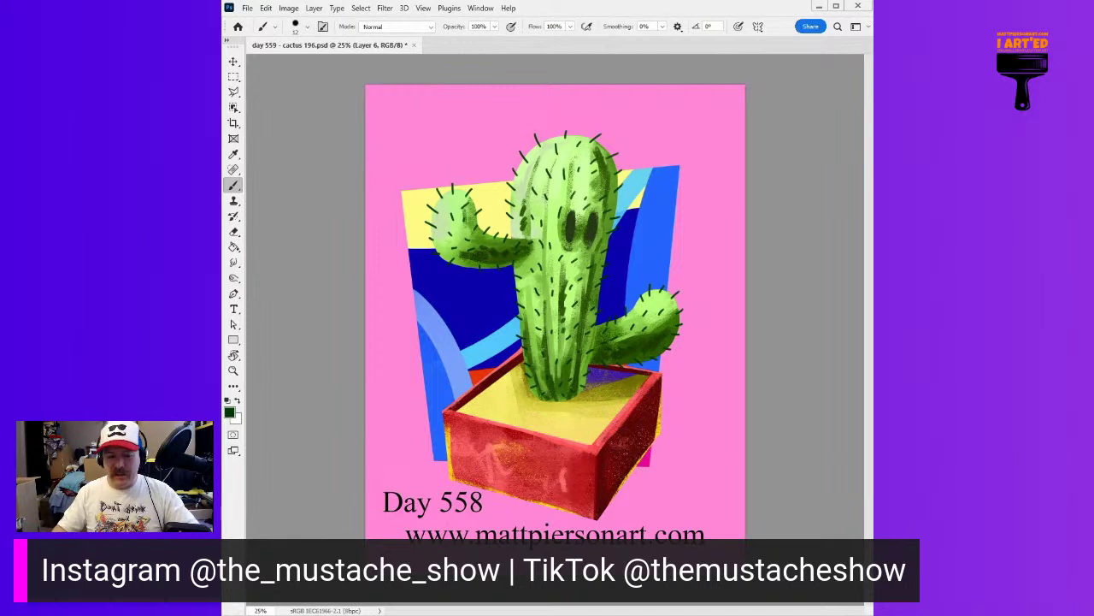
right_click(758, 370)
click(693, 417)
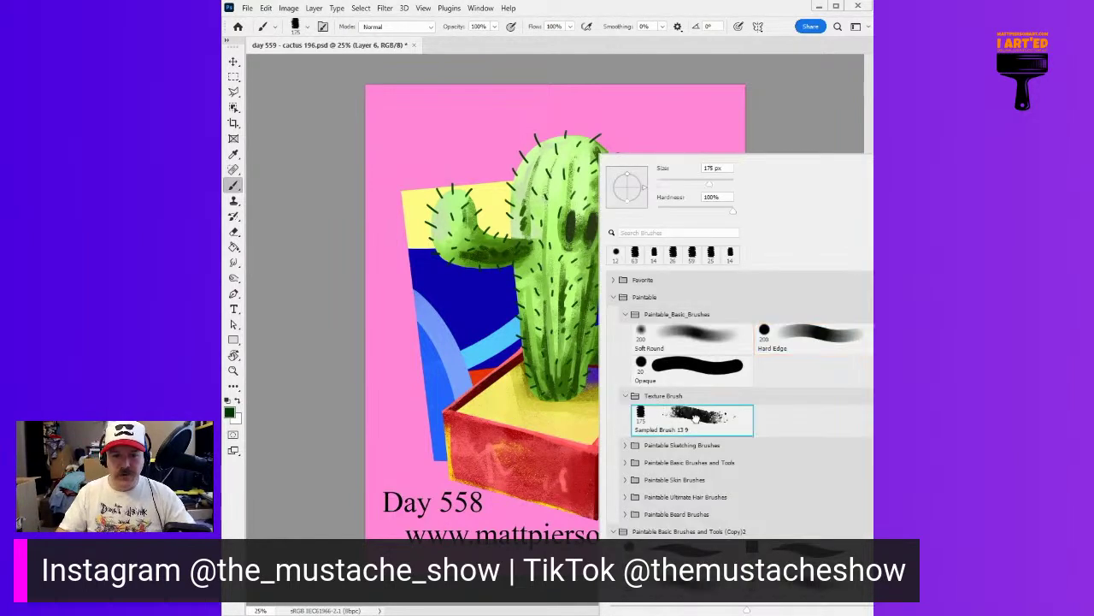
click(778, 50)
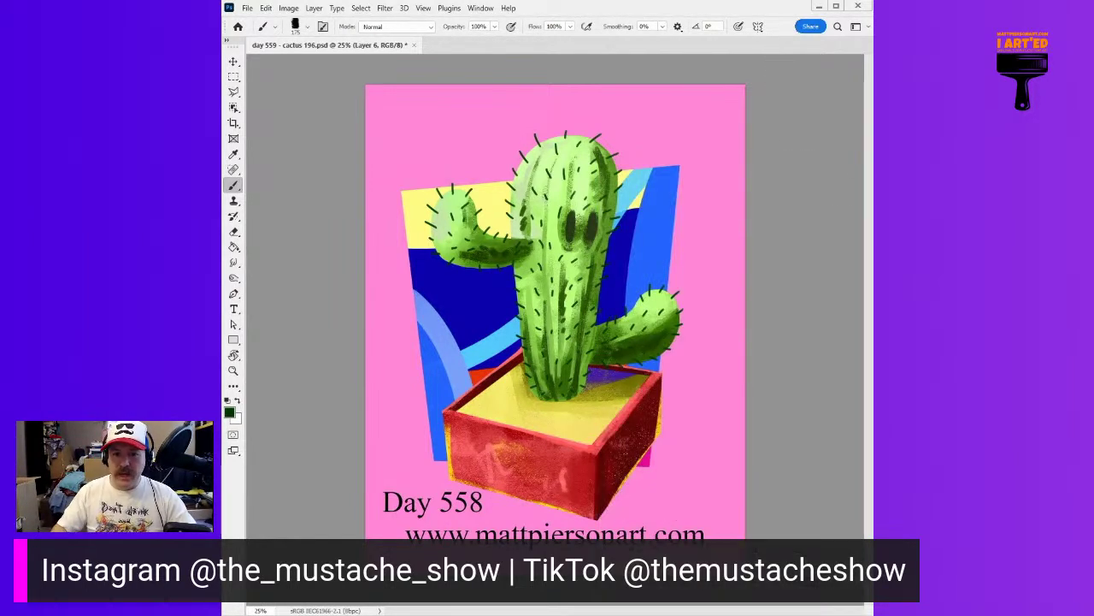
key(d)
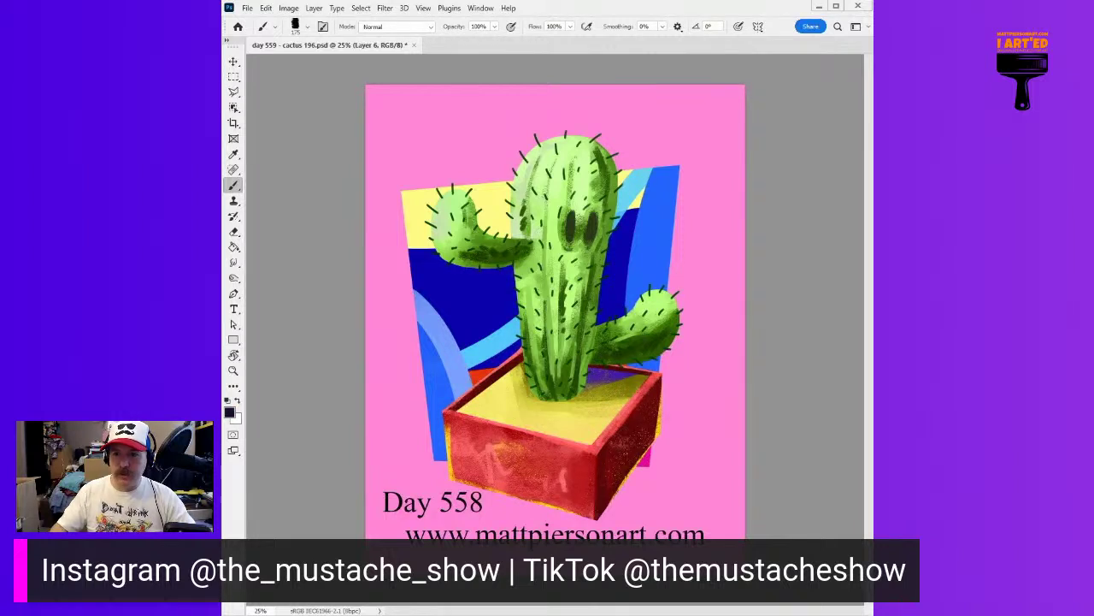
mouse_move(601, 377)
mouse_down()
mouse_move(672, 354)
mouse_move(685, 323)
mouse_move(603, 382)
mouse_up()
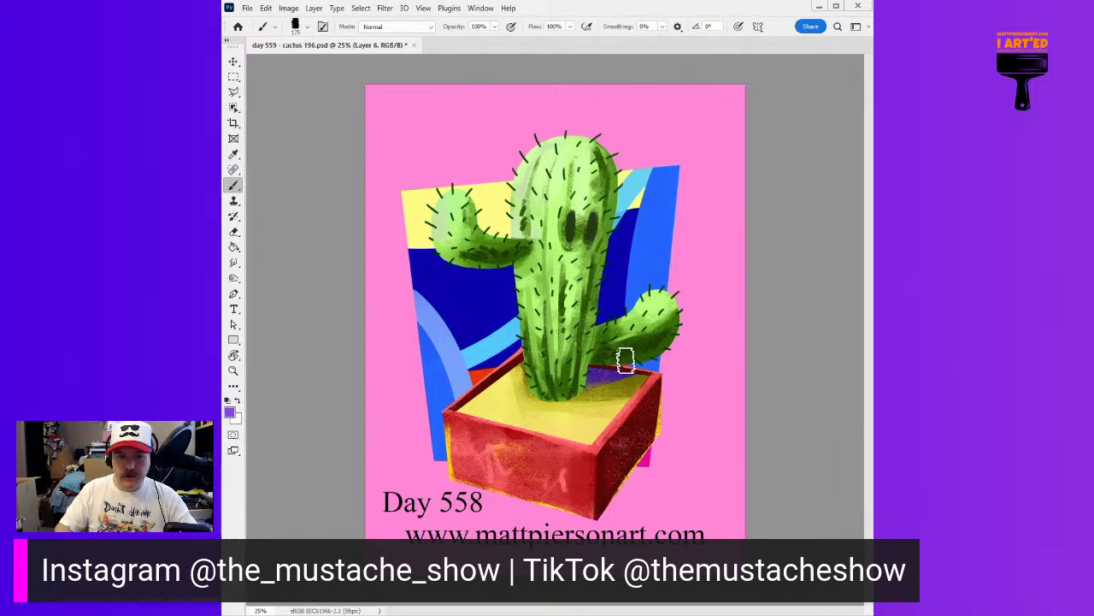
mouse_move(599, 372)
mouse_down()
mouse_move(694, 344)
mouse_move(592, 378)
mouse_move(675, 354)
mouse_move(657, 359)
mouse_move(690, 328)
mouse_up()
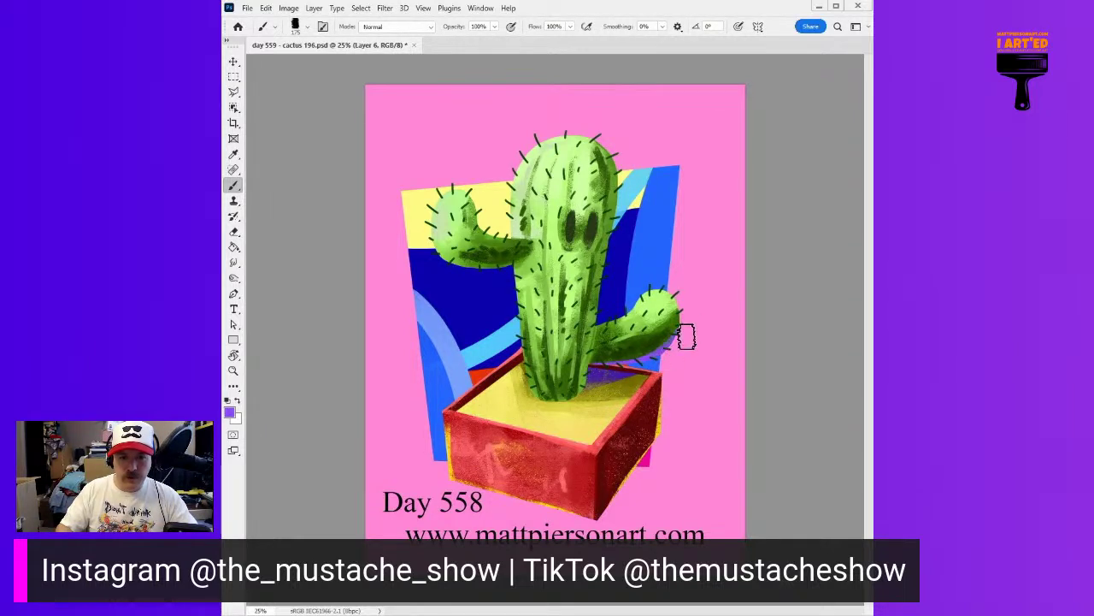
mouse_move(689, 372)
mouse_down()
mouse_move(667, 359)
mouse_move(674, 351)
mouse_up()
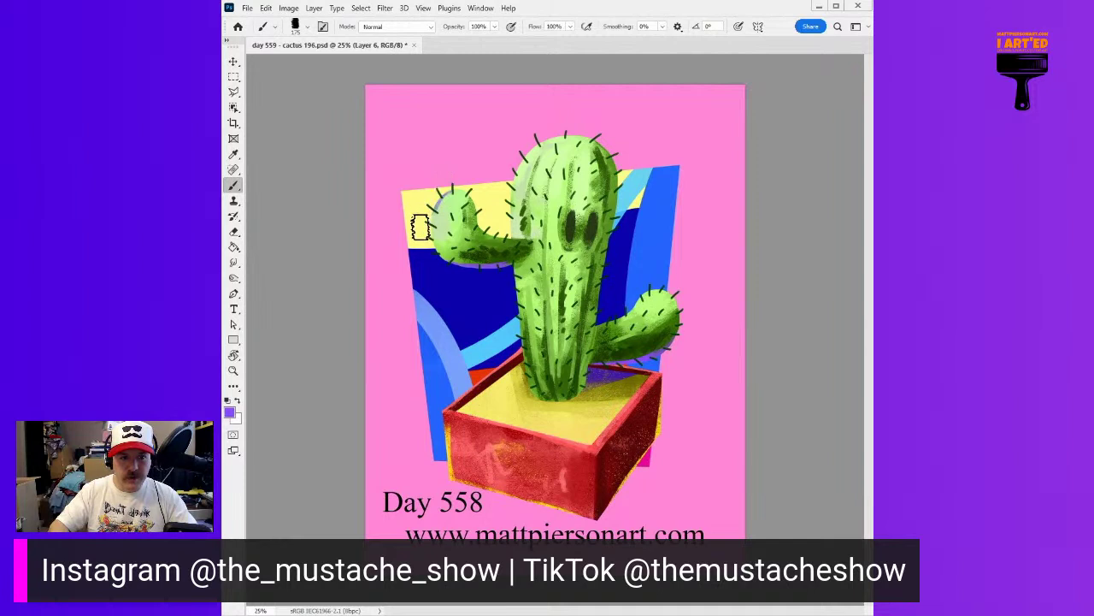
Step: Undo the first purple trunk stroke and paint rim light along the trunk's upper left edge, using a smaller brush near the arm
mouse_move(509, 171)
mouse_down()
mouse_move(503, 227)
mouse_move(520, 137)
mouse_move(533, 171)
mouse_up()
key(ctrl+z)
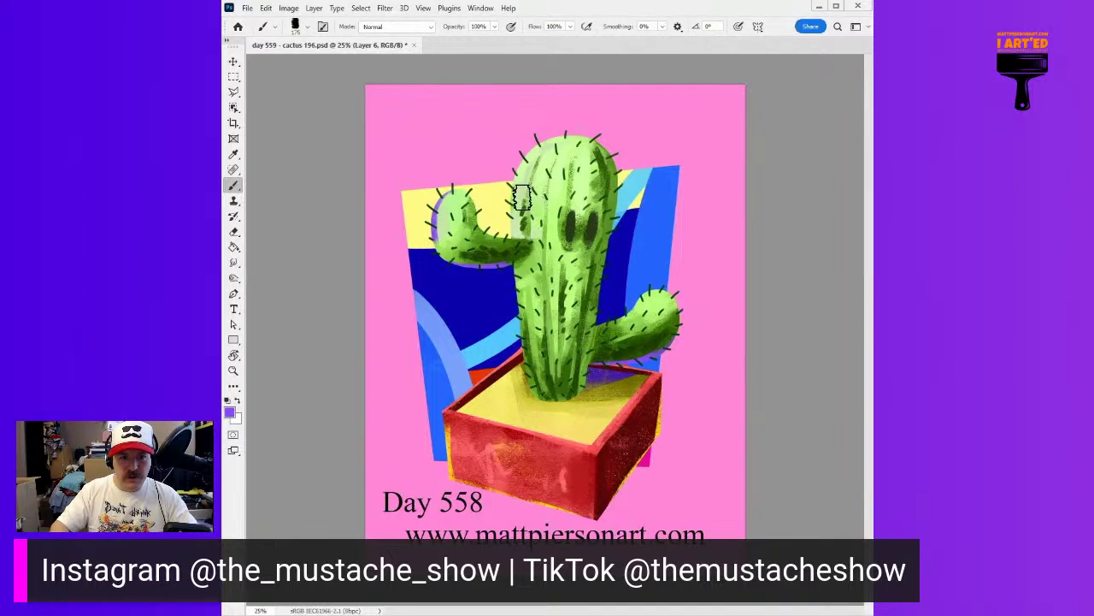
mouse_move(502, 226)
mouse_down()
mouse_move(509, 150)
mouse_move(504, 218)
mouse_move(517, 144)
mouse_move(511, 166)
mouse_move(544, 123)
mouse_up()
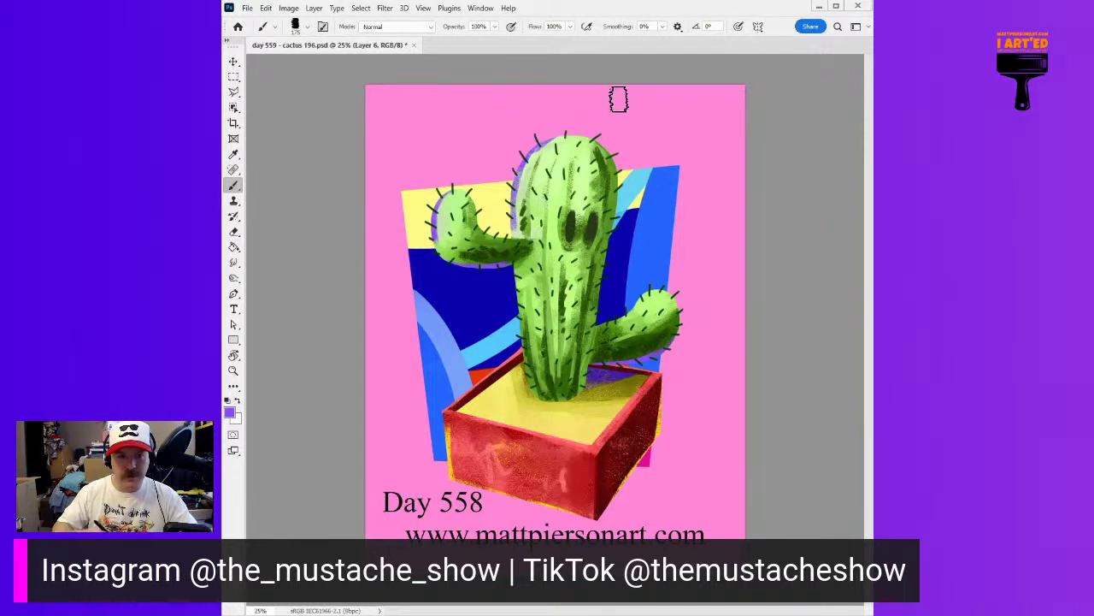
alt+right_click(523, 231)
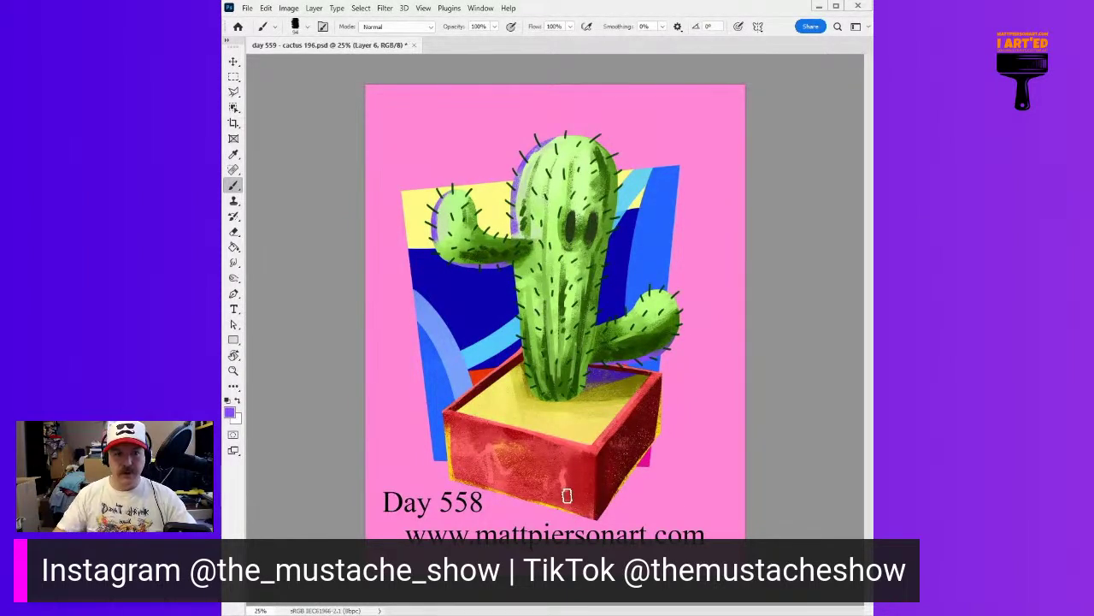
Step: Continue the purple rim light down the trunk's lower left edge, below the left arm
drag(532, 253, 522, 254)
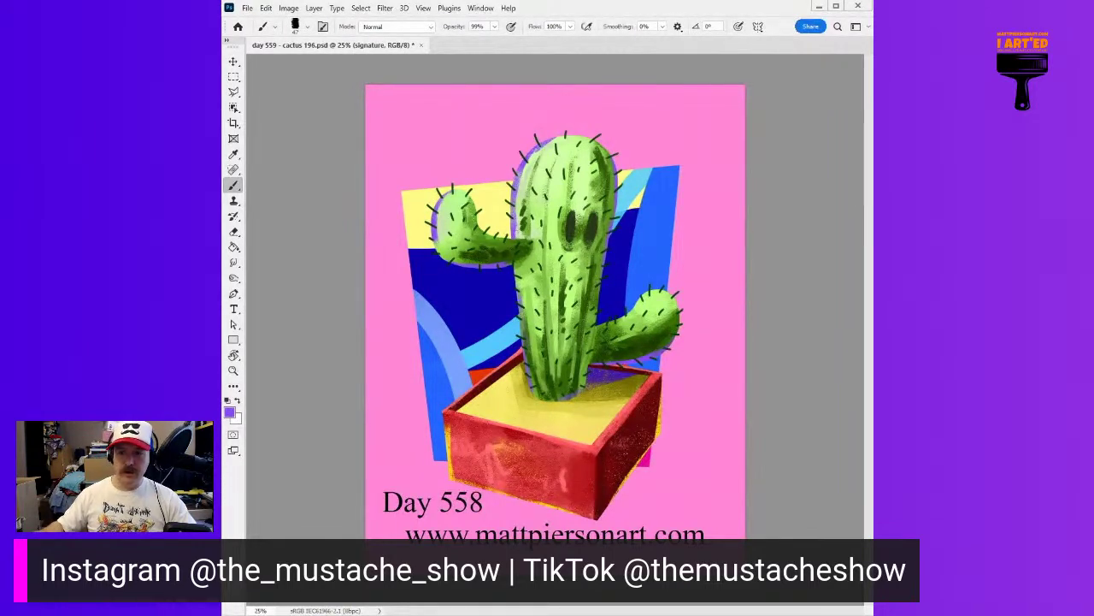
Step: Clear the Day 558 and website text from the canvas and choose a 19 px, 100% hardness round brush in yellow
right_click(558, 341)
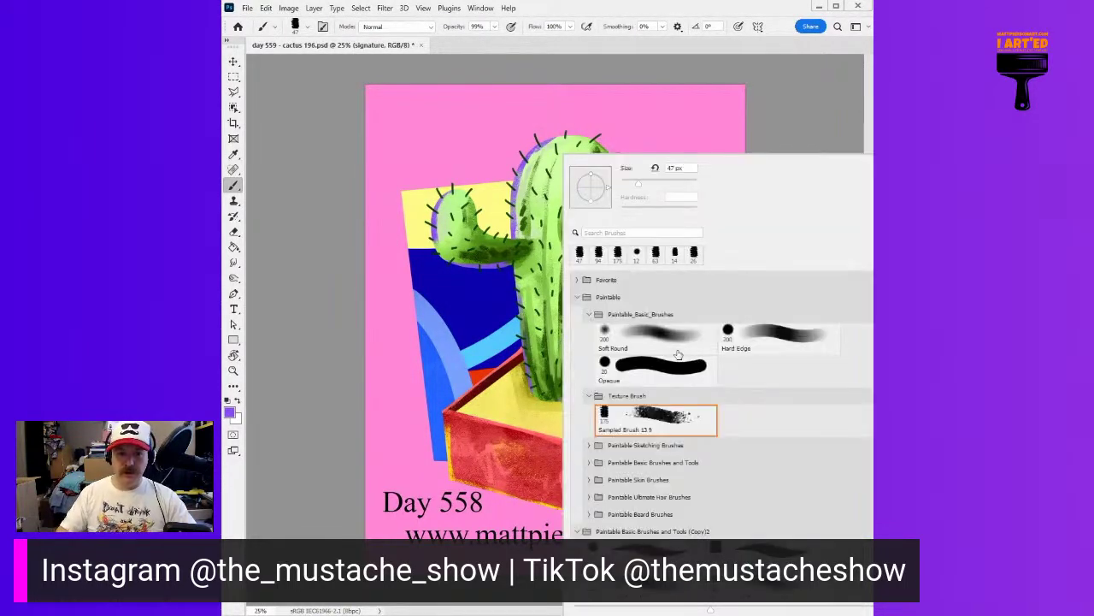
click(674, 581)
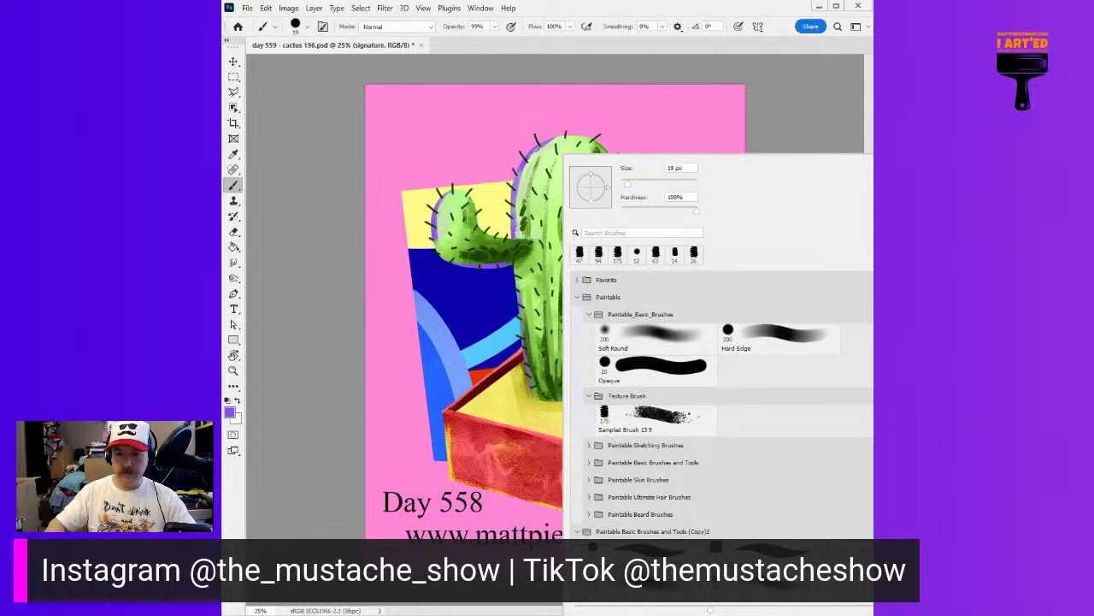
key(Return)
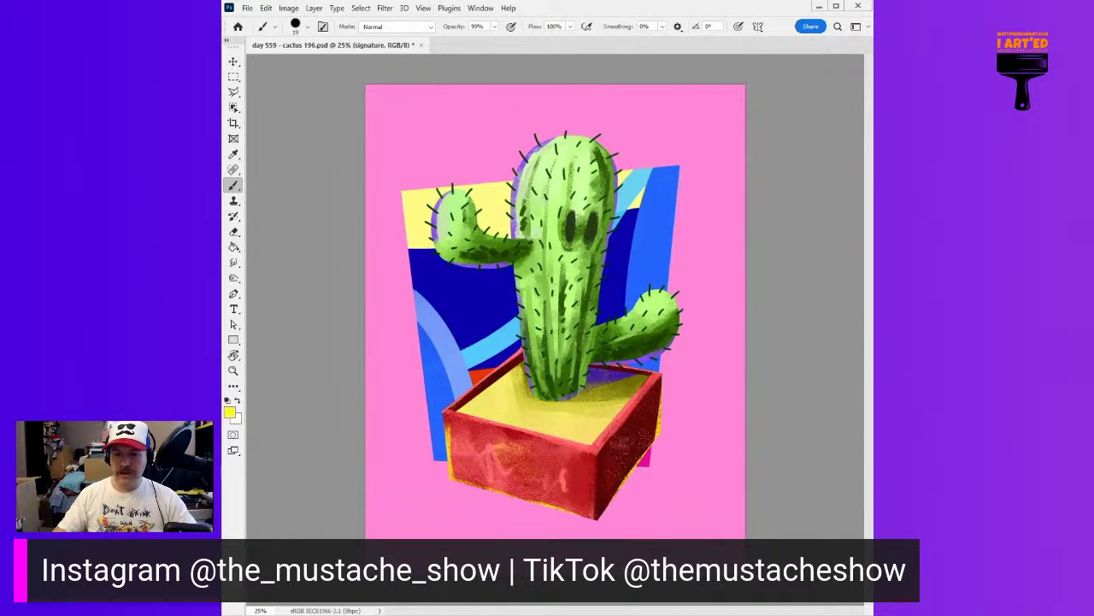
Step: Handwrite "TMP23-#0196-Day559" in yellow on the signature layer along the canvas's lower left corner, using a smaller brush
scroll(436, 512, up, 5)
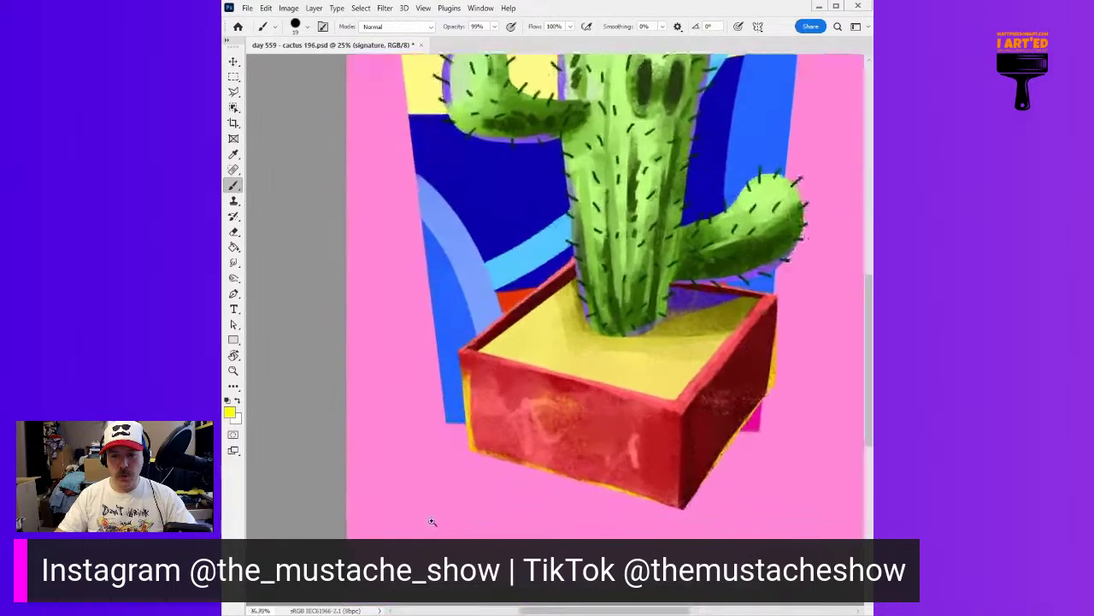
scroll(443, 511, up, 5)
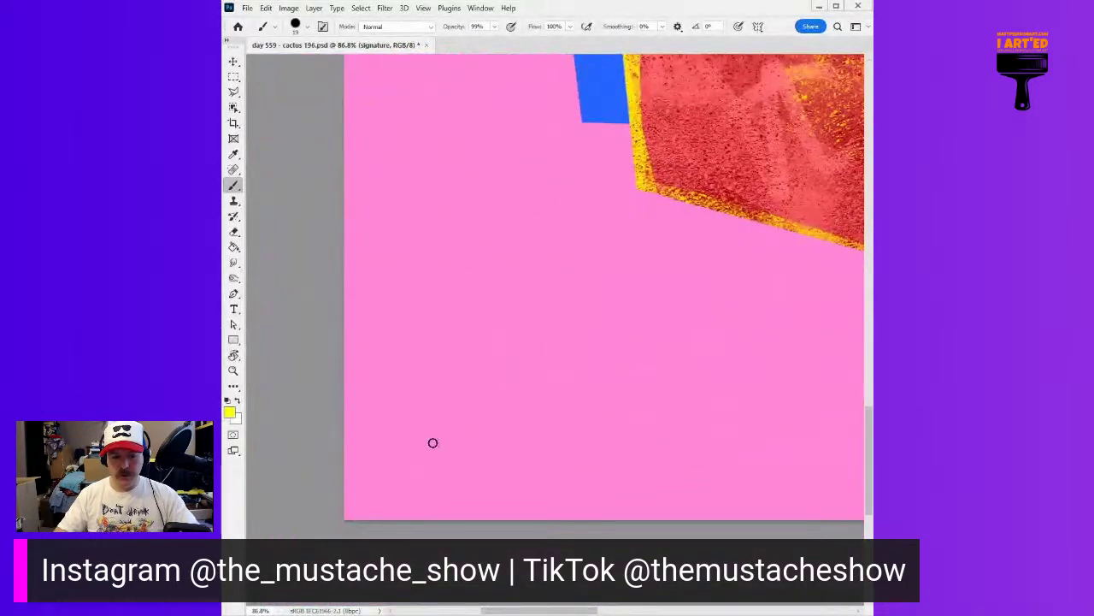
key(bracketleft)
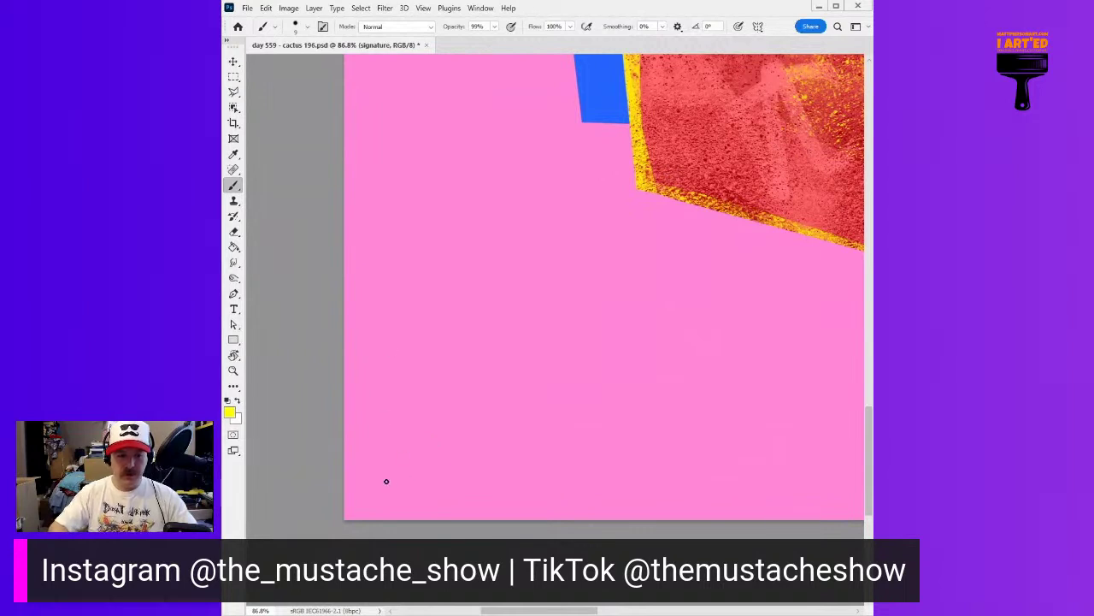
mouse_move(389, 472)
mouse_down()
mouse_move(390, 501)
mouse_move(403, 471)
mouse_move(417, 470)
mouse_move(437, 499)
mouse_up()
mouse_move(438, 469)
mouse_down()
mouse_move(472, 494)
mouse_move(512, 477)
mouse_move(529, 497)
mouse_move(540, 496)
mouse_move(545, 473)
mouse_move(536, 486)
mouse_move(578, 494)
mouse_up()
mouse_move(598, 472)
mouse_down()
mouse_move(597, 495)
mouse_move(616, 481)
mouse_up()
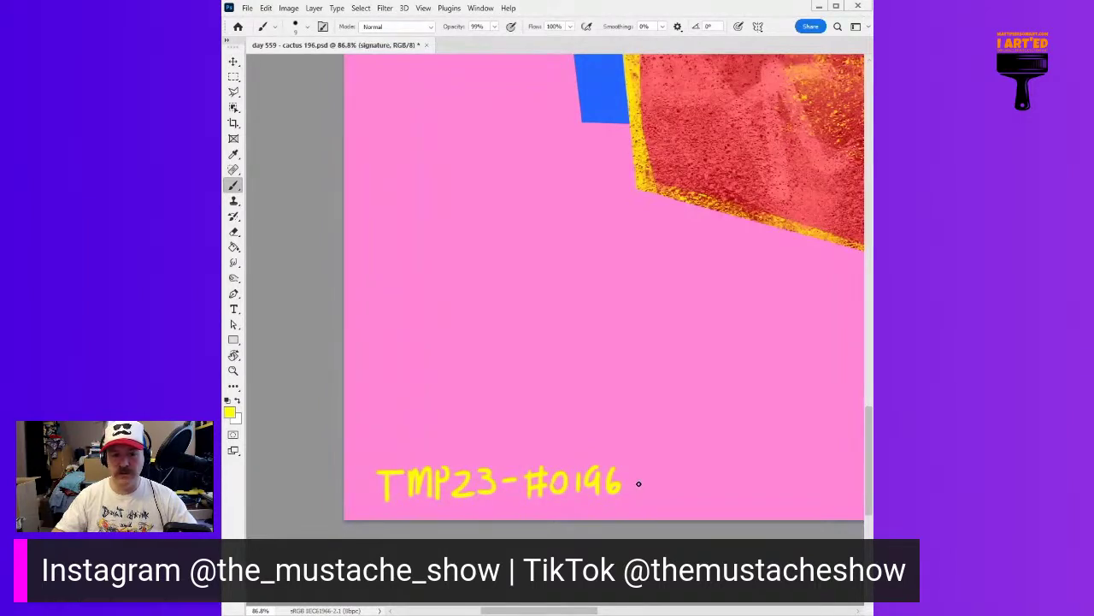
mouse_move(633, 483)
mouse_down()
mouse_move(702, 492)
mouse_move(731, 466)
mouse_move(568, 479)
mouse_move(575, 489)
mouse_move(601, 471)
mouse_move(583, 492)
mouse_move(616, 496)
mouse_up()
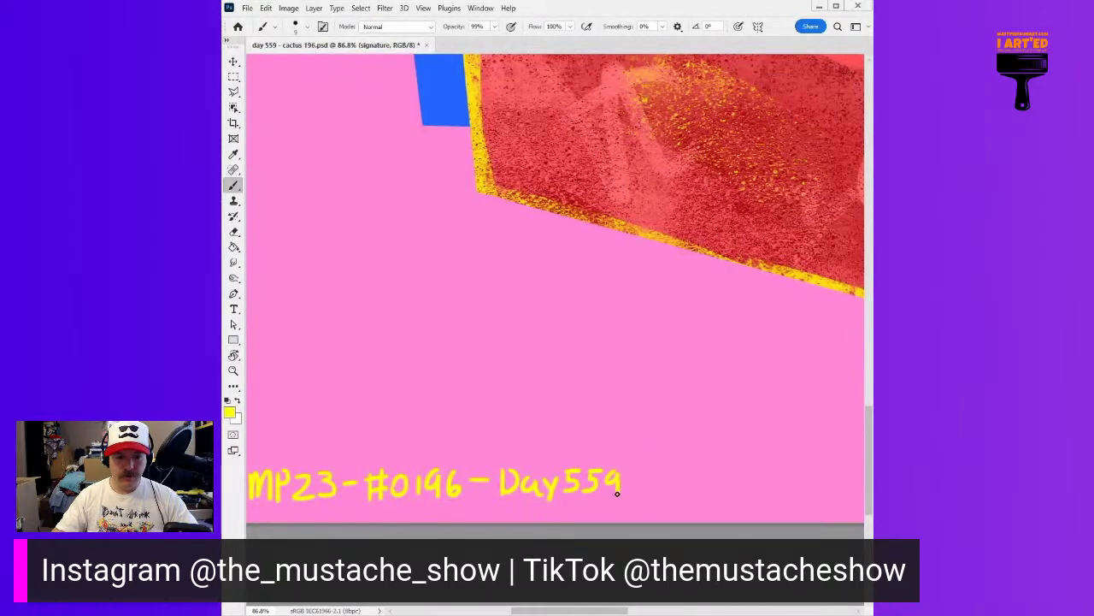
drag(678, 423, 628, 469)
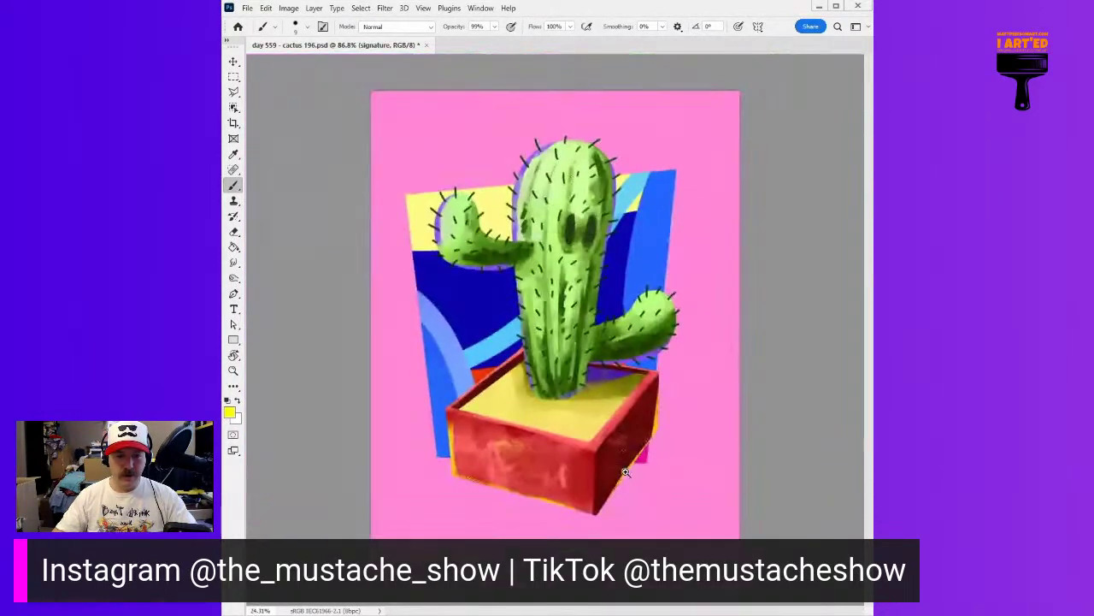